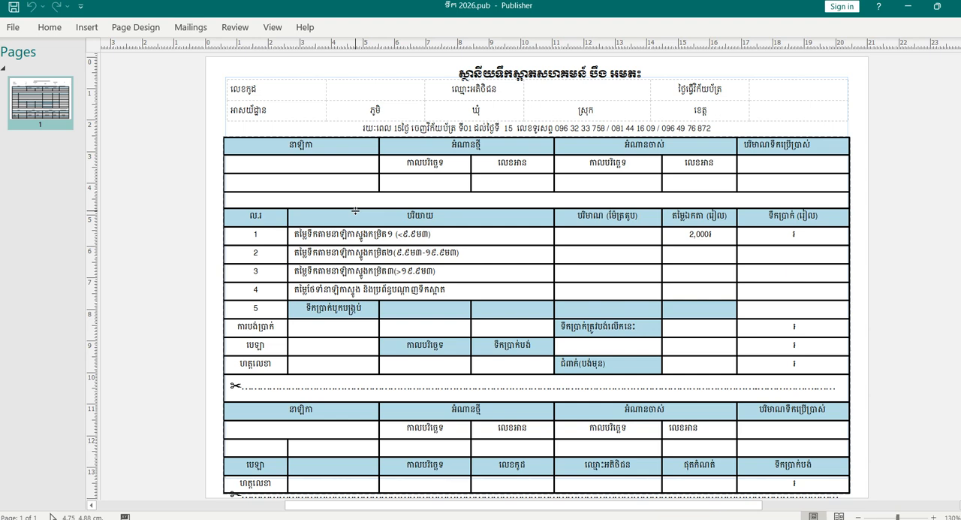
scroll(345, 186, down, 1)
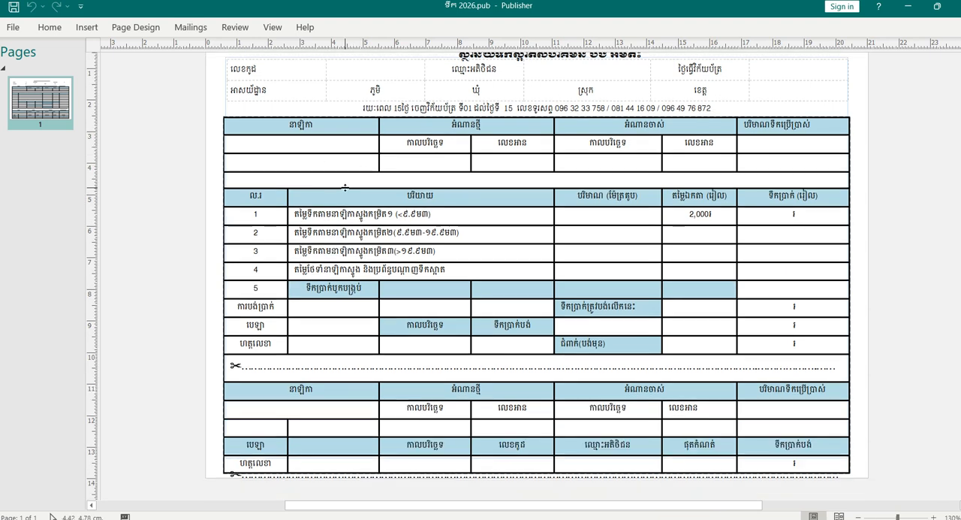
scroll(349, 191, up, 1)
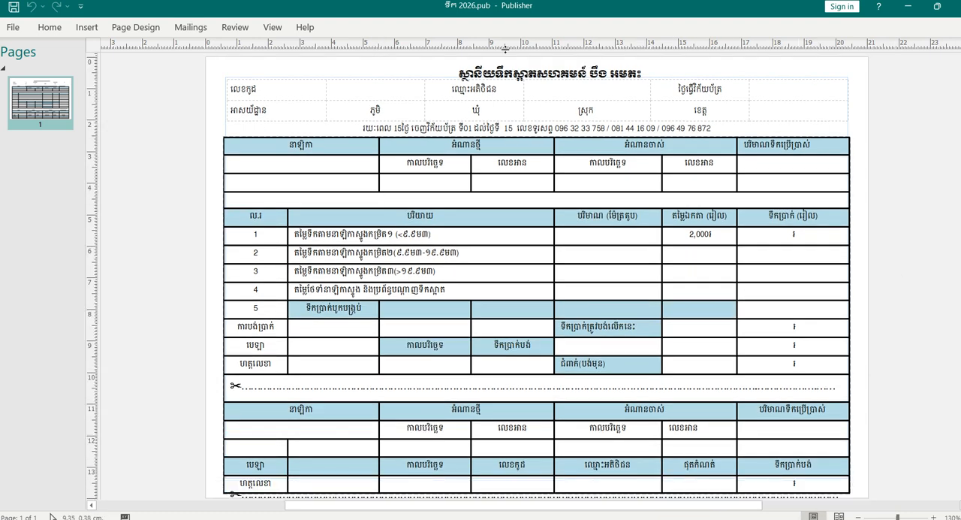
- Reveal the desktop and open Publisher from its desktop shortcut
click(908, 10)
click(901, 9)
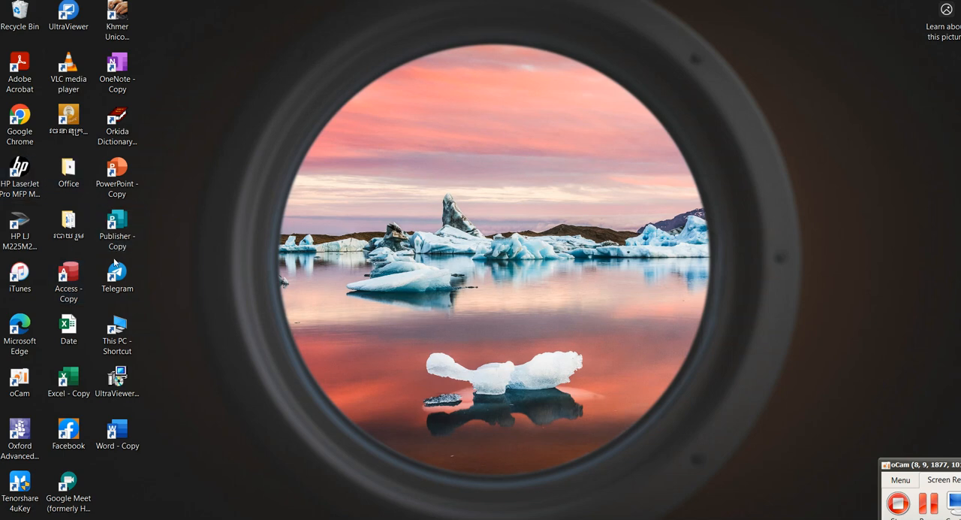
double_click(129, 243)
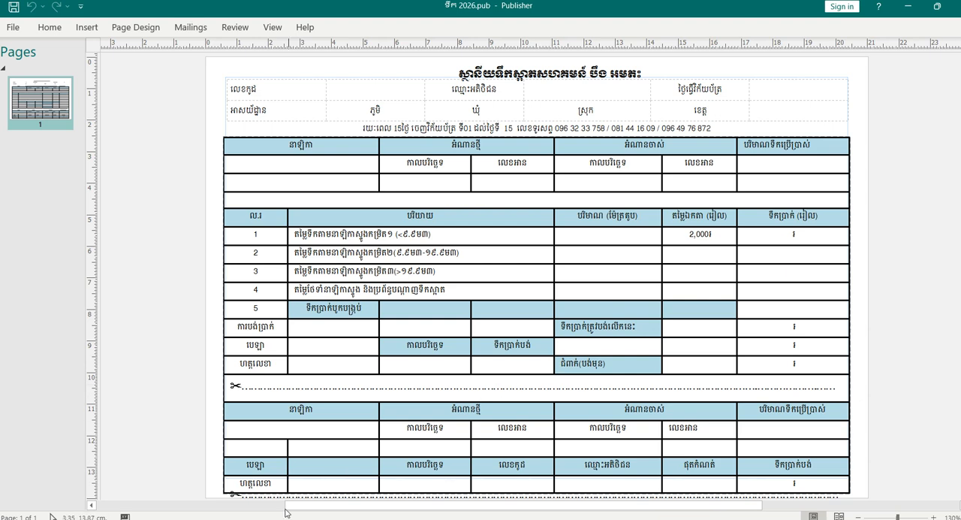
- Switch to the Water Report workbook in Excel and look at the report date above the customer list
mouse_move(419, 519)
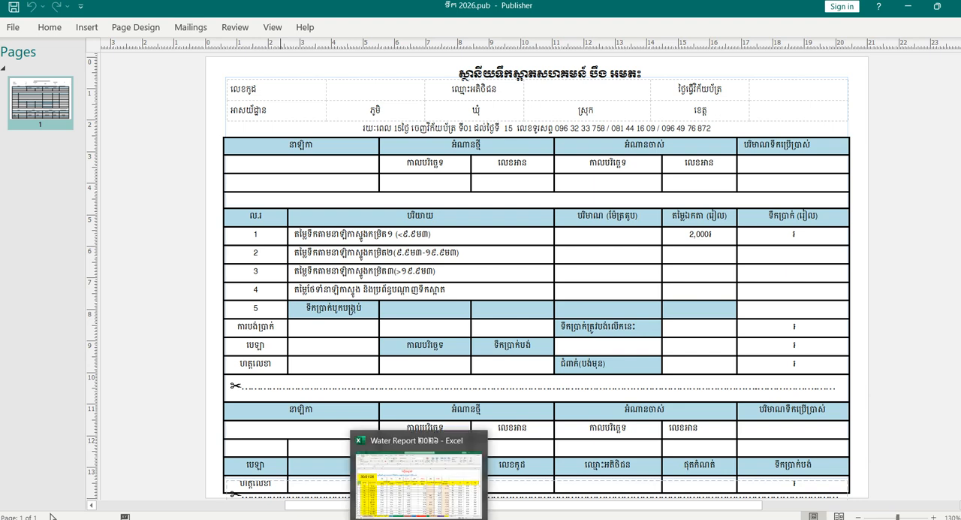
click(419, 518)
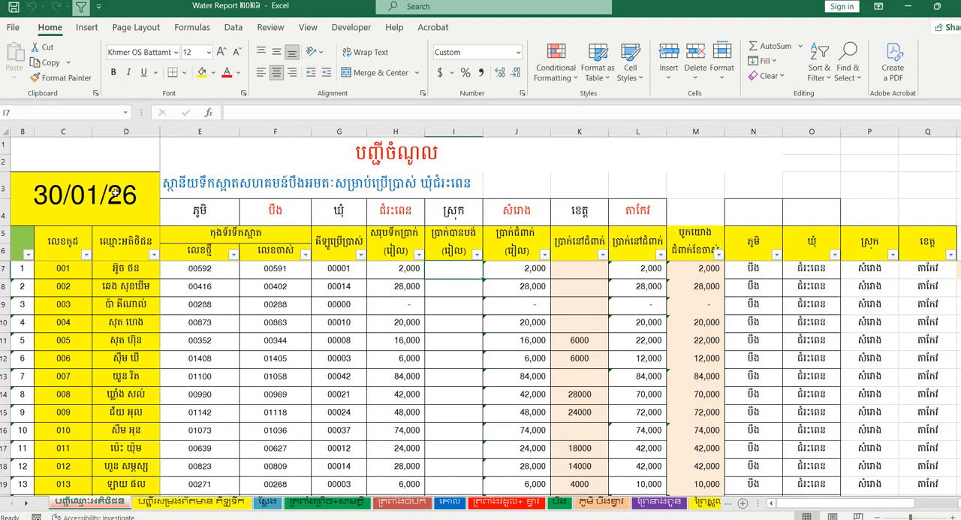
click(114, 193)
click(223, 285)
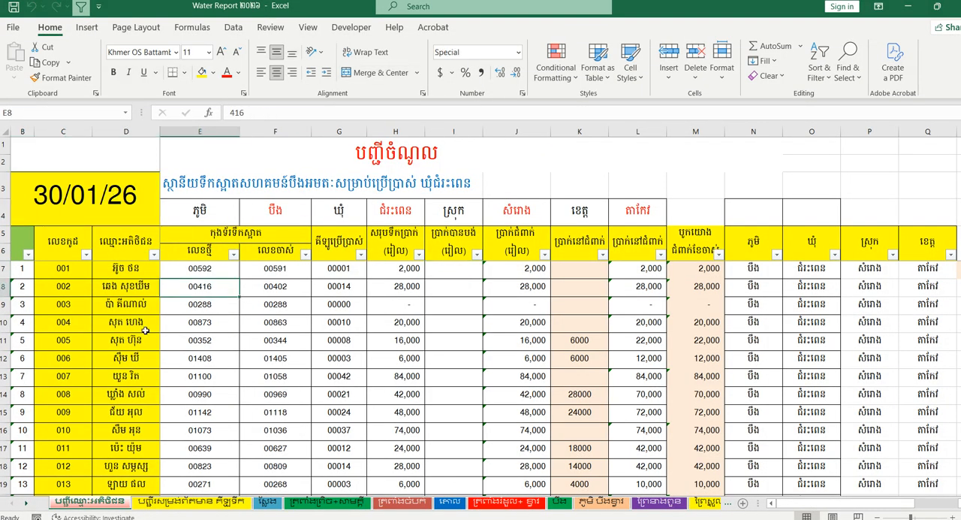
- Examine the row number, customer code and customer name columns at the start of the customer list
click(24, 269)
click(25, 234)
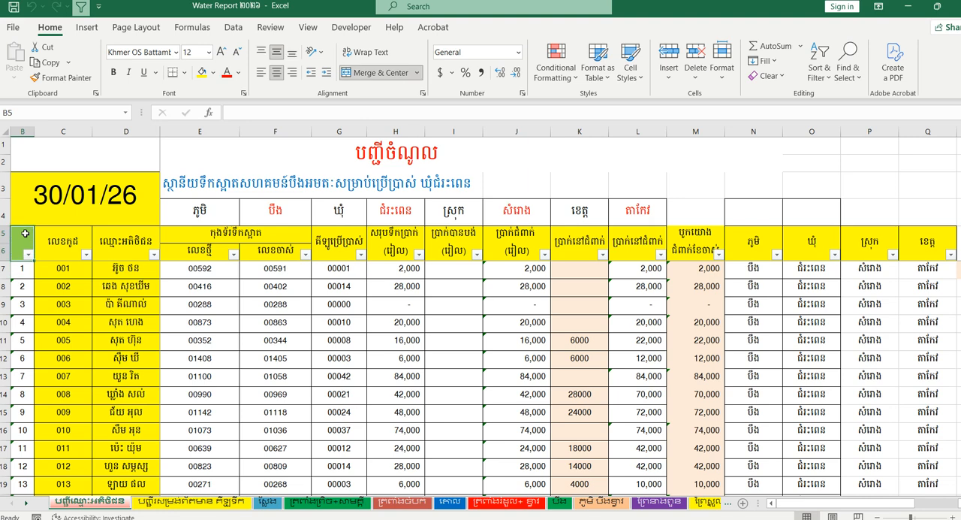
click(79, 295)
click(78, 270)
click(69, 294)
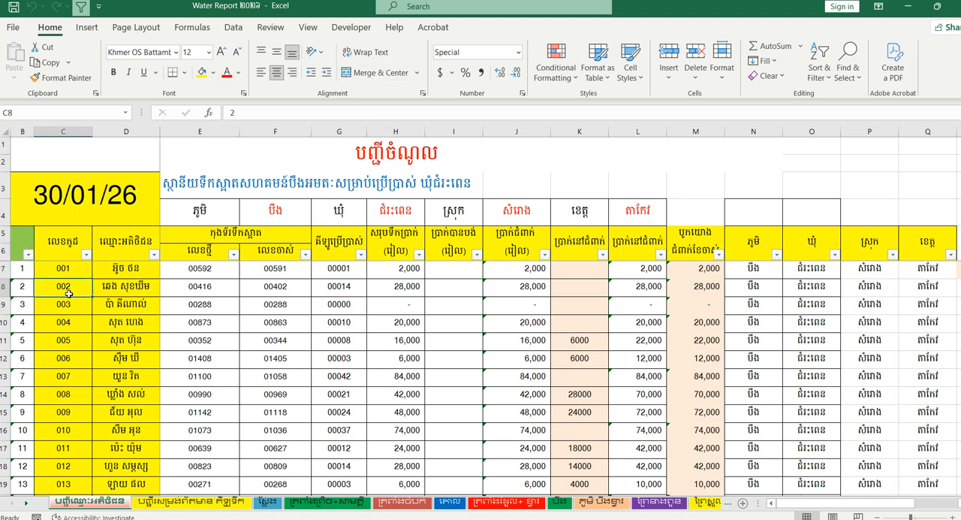
click(107, 272)
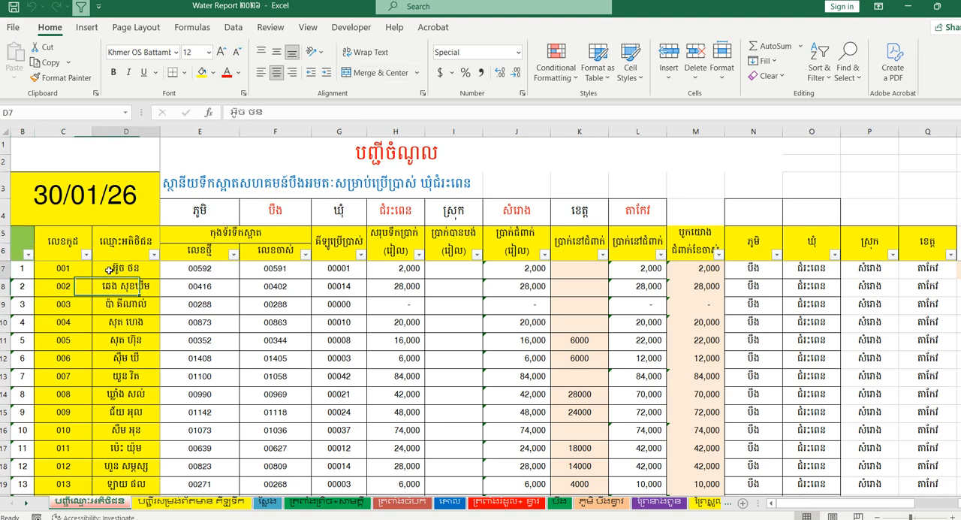
click(60, 276)
click(62, 303)
click(123, 250)
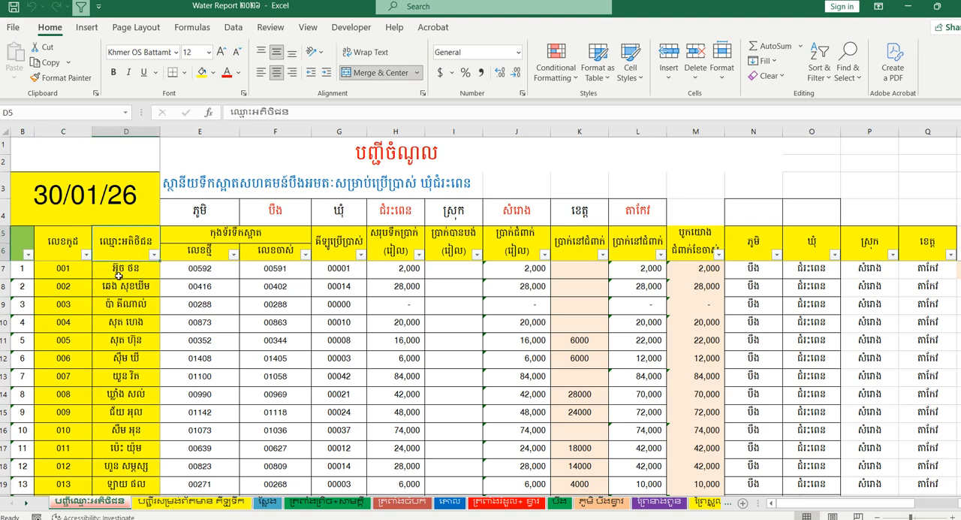
click(116, 285)
click(113, 309)
click(114, 267)
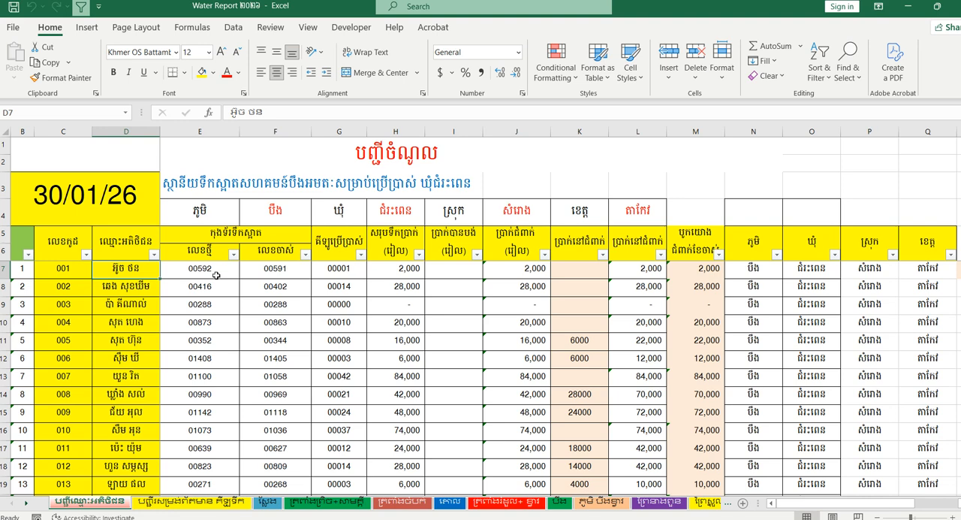
- Examine the new and old water meter reading columns, comparing the first customer's readings in E7 and F7
click(235, 233)
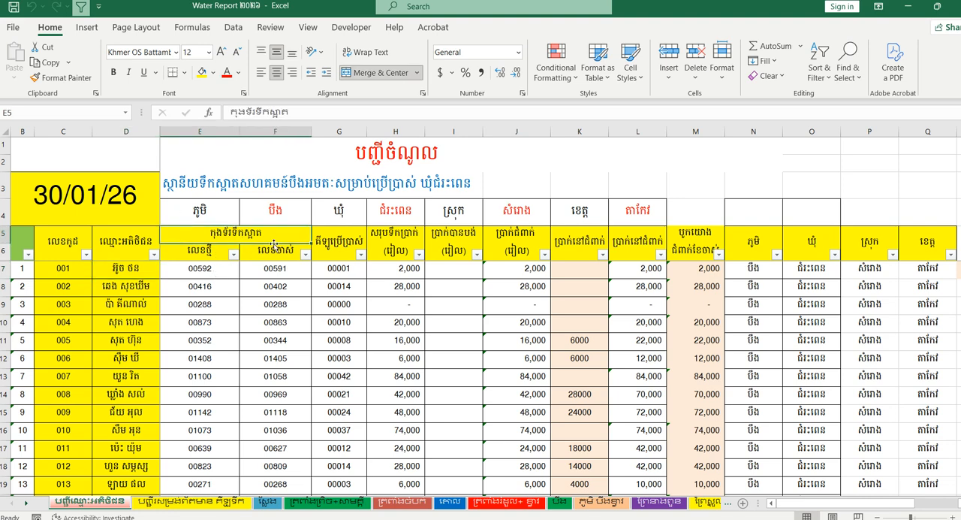
click(196, 252)
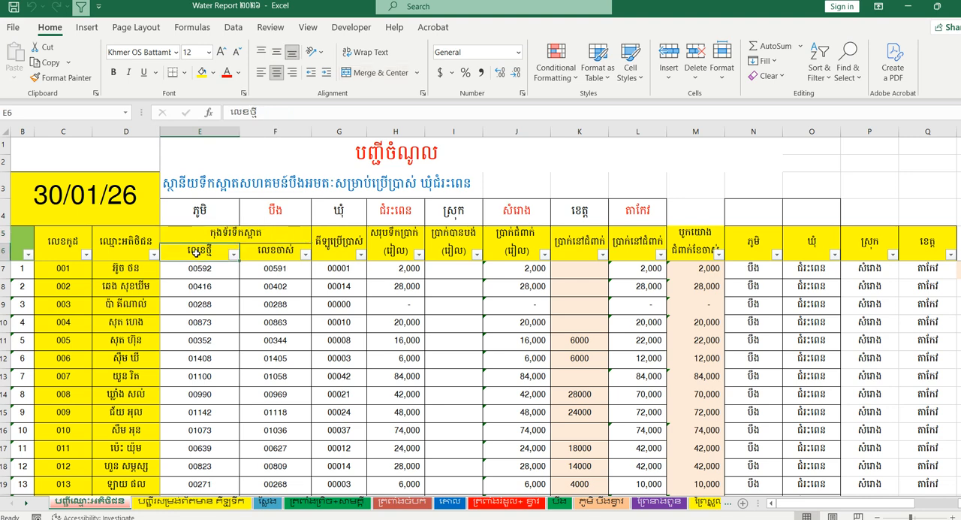
click(275, 253)
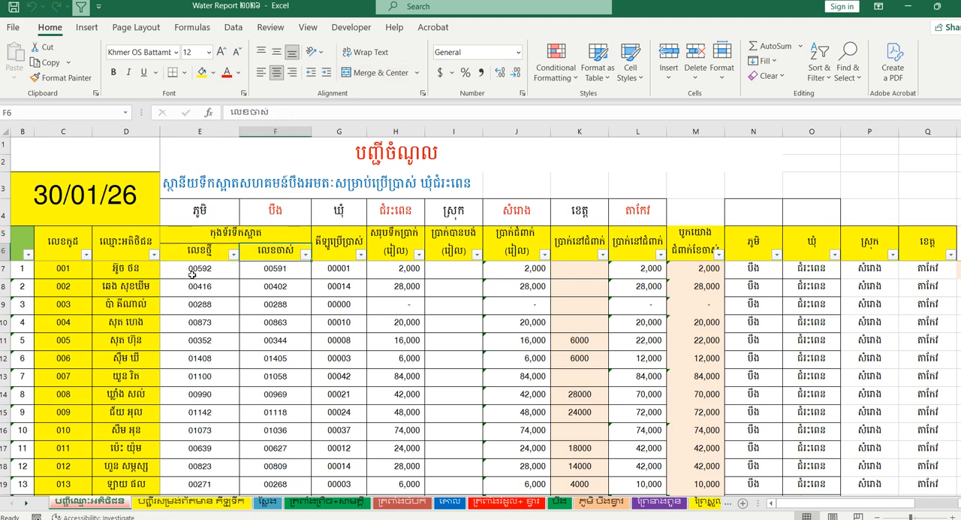
click(214, 268)
click(270, 268)
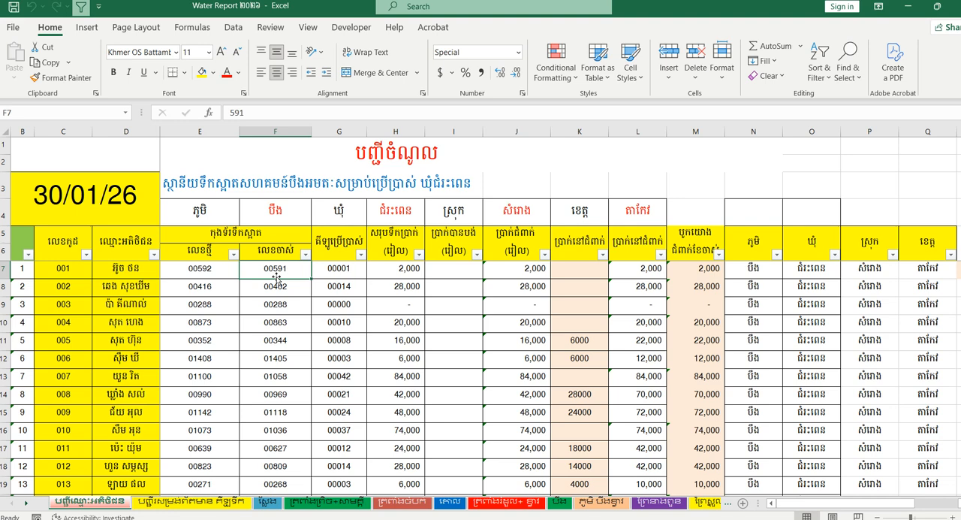
click(208, 270)
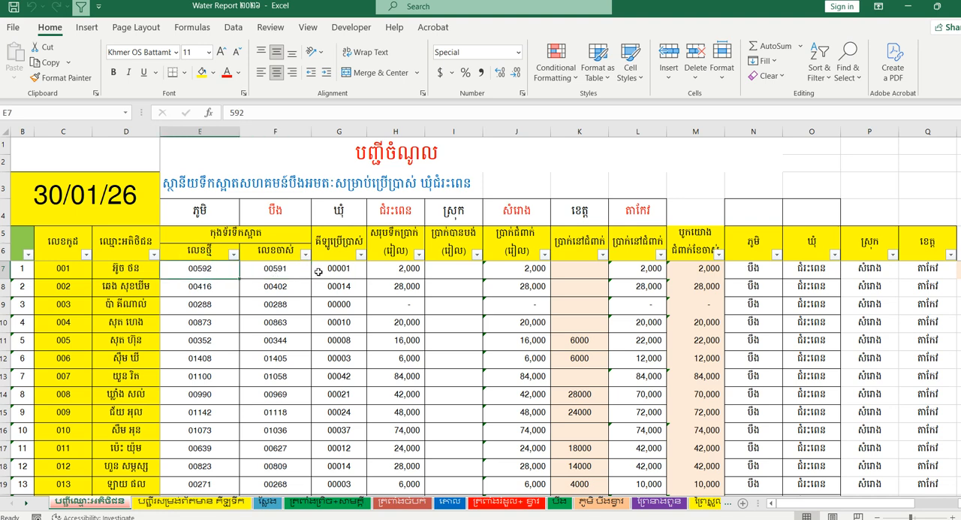
click(279, 272)
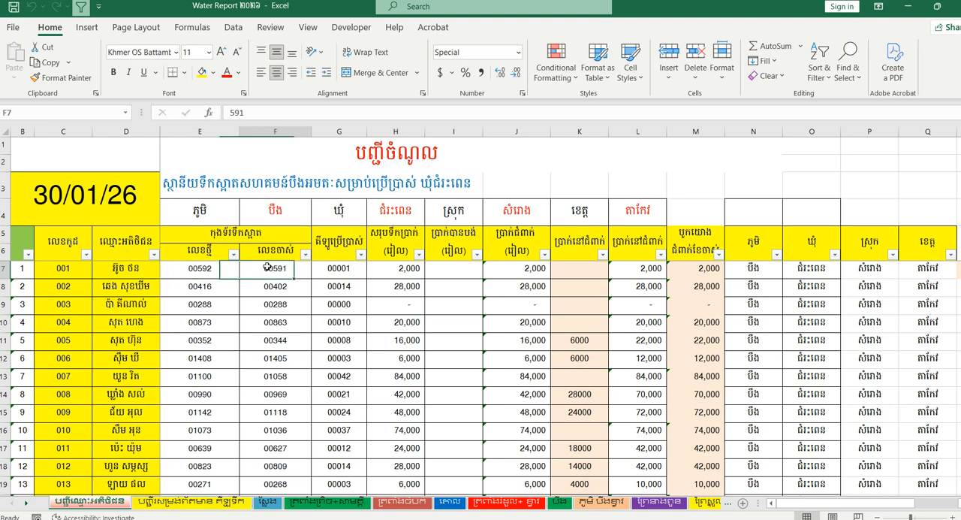
click(262, 304)
click(210, 270)
click(284, 275)
click(213, 269)
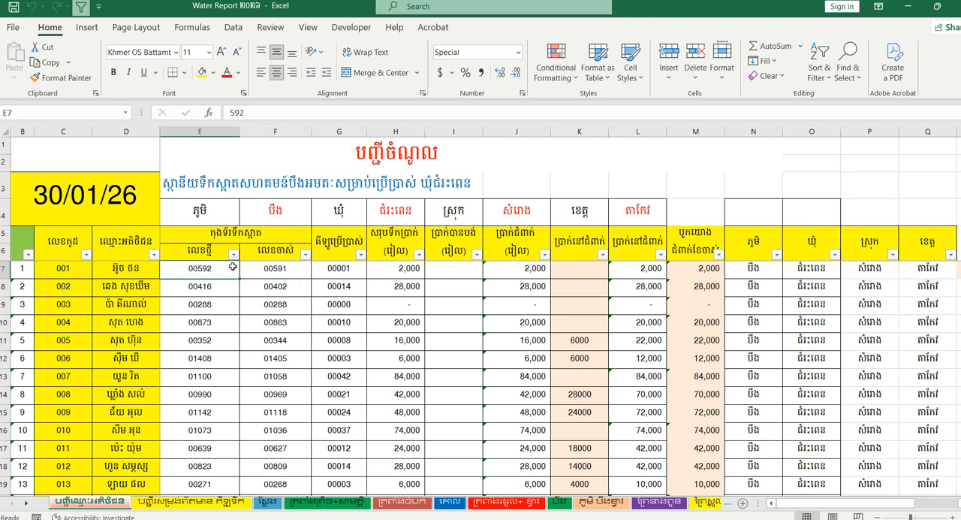
drag(214, 268, 214, 287)
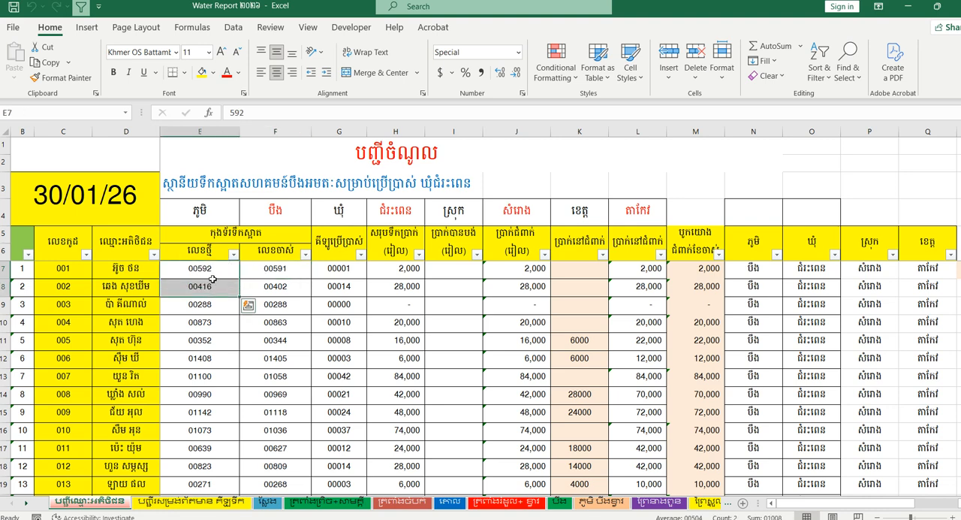
click(278, 271)
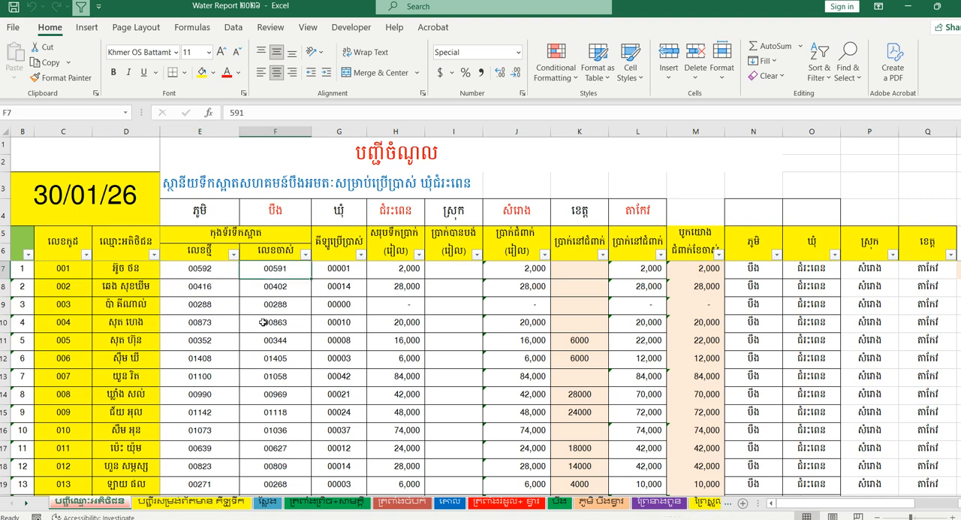
- Inspect the water usage formula in G7 and leave it without editing
click(334, 268)
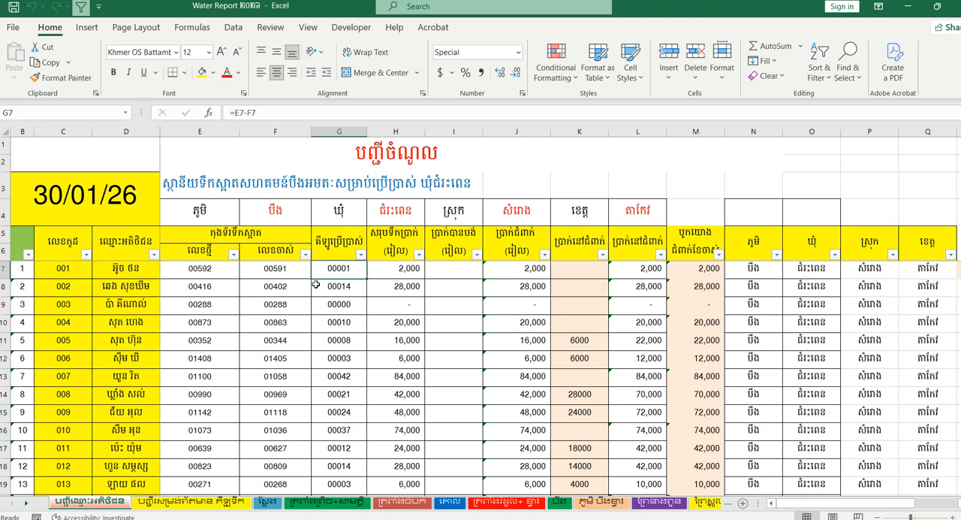
click(274, 112)
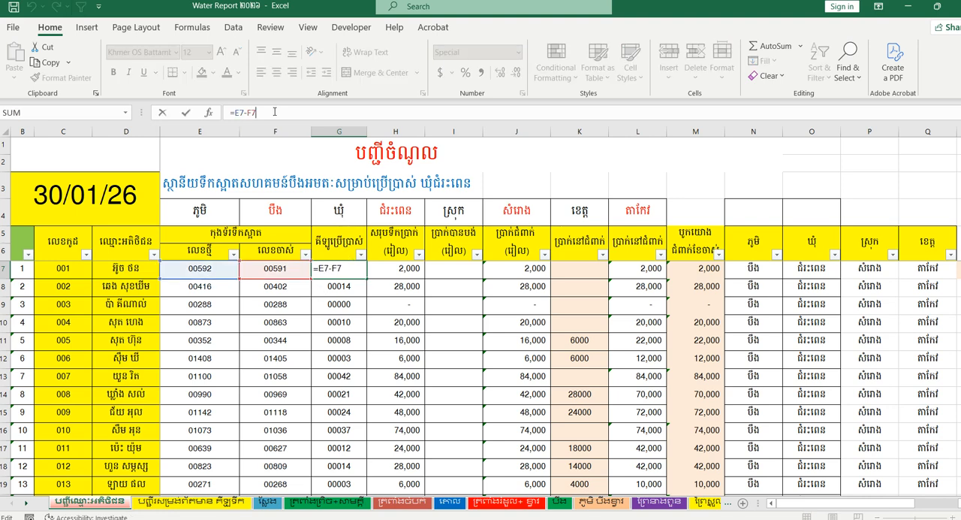
click(161, 113)
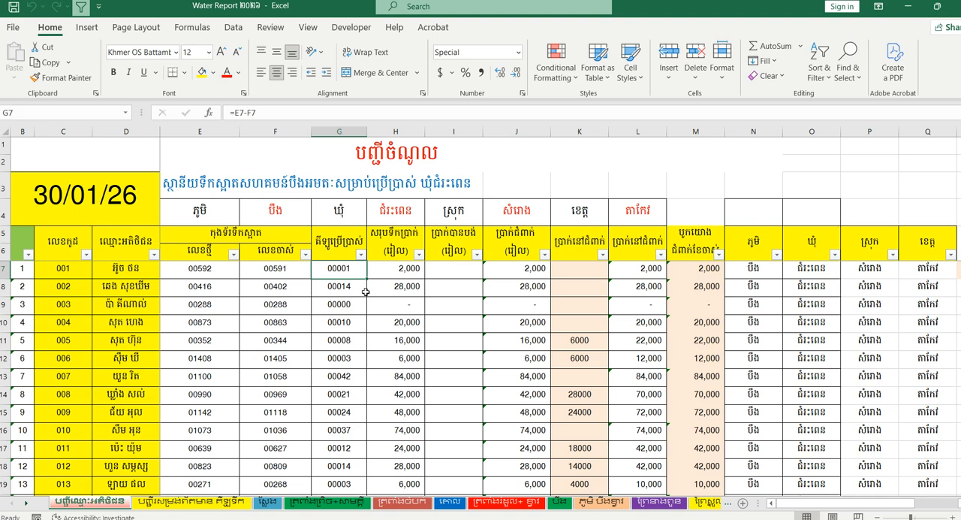
- Check the total amount formula in H7 against the usage in column G and the first customer's row
click(400, 271)
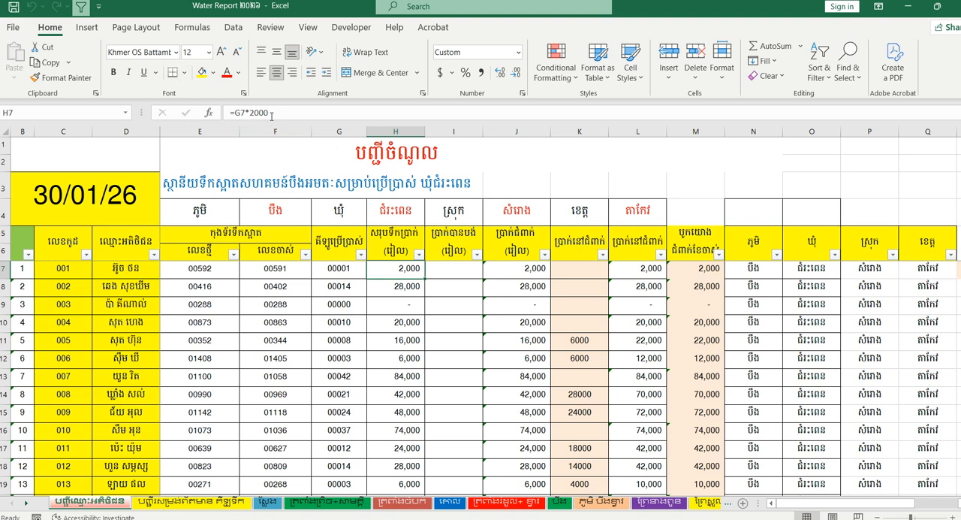
click(343, 271)
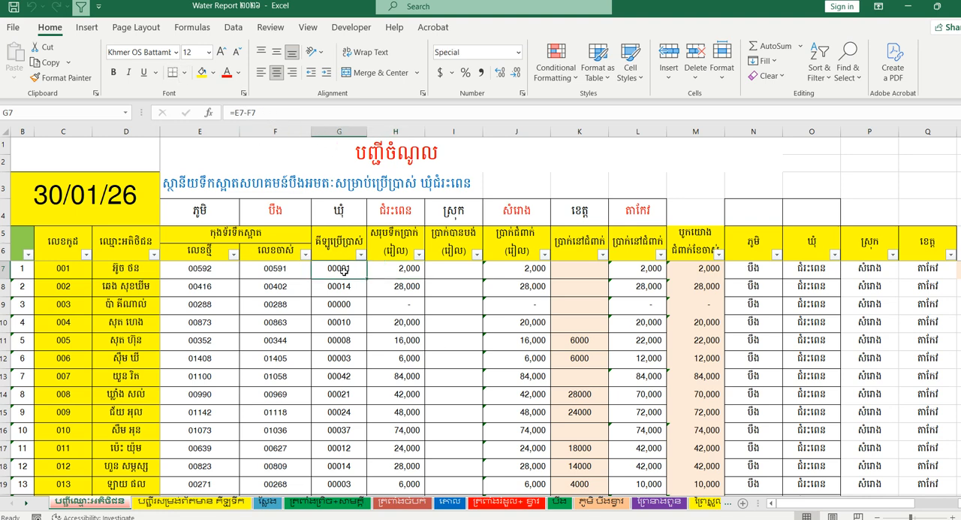
click(335, 130)
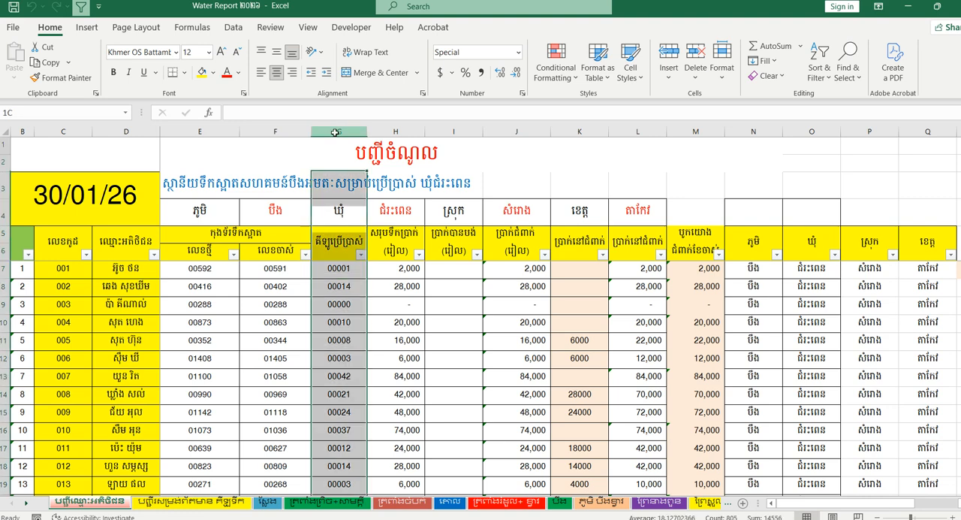
click(351, 265)
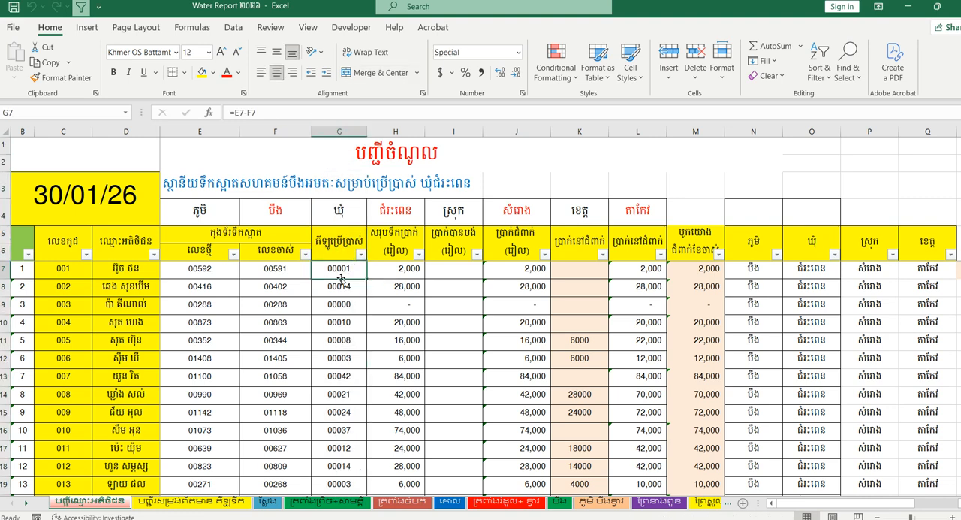
click(3, 268)
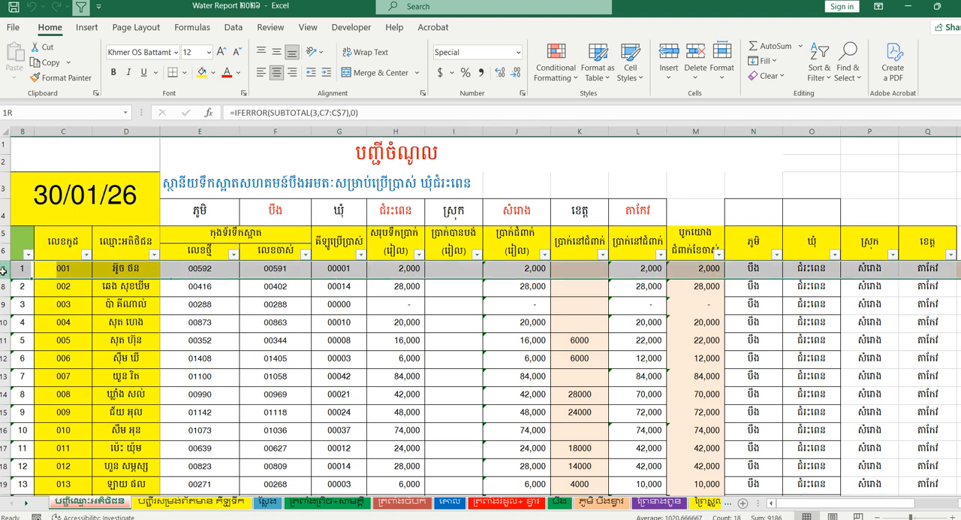
click(345, 270)
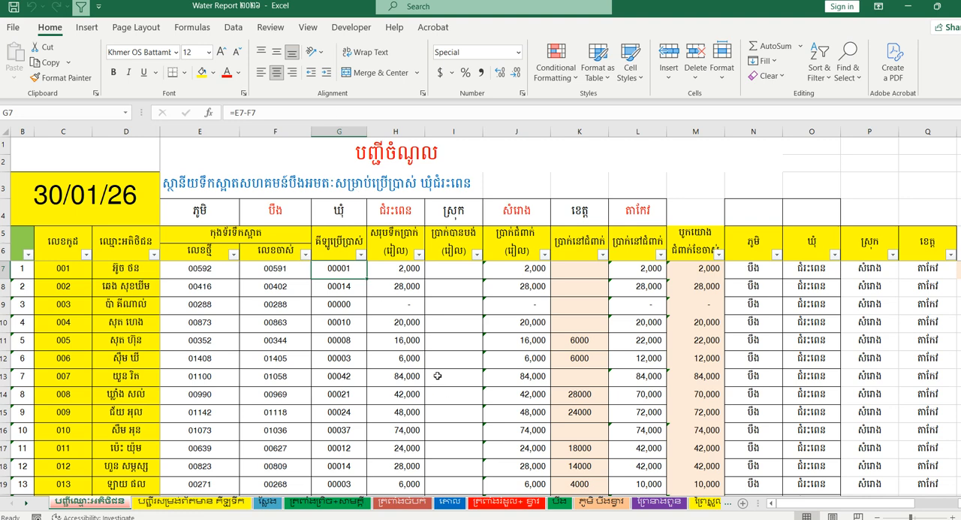
- Inspect the amount formula in H7 and the outstanding balance formulas in J7 and J8, with the usage in G8
double_click(402, 270)
click(271, 113)
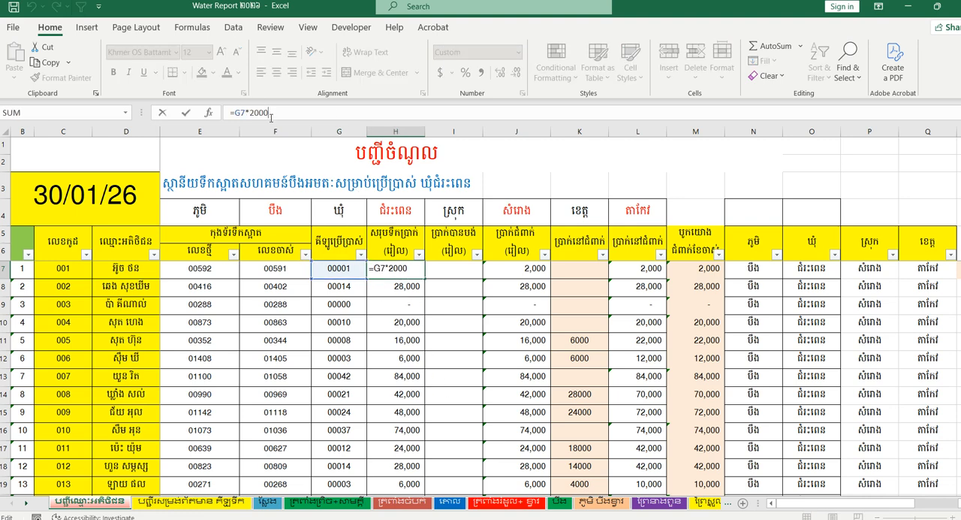
click(510, 271)
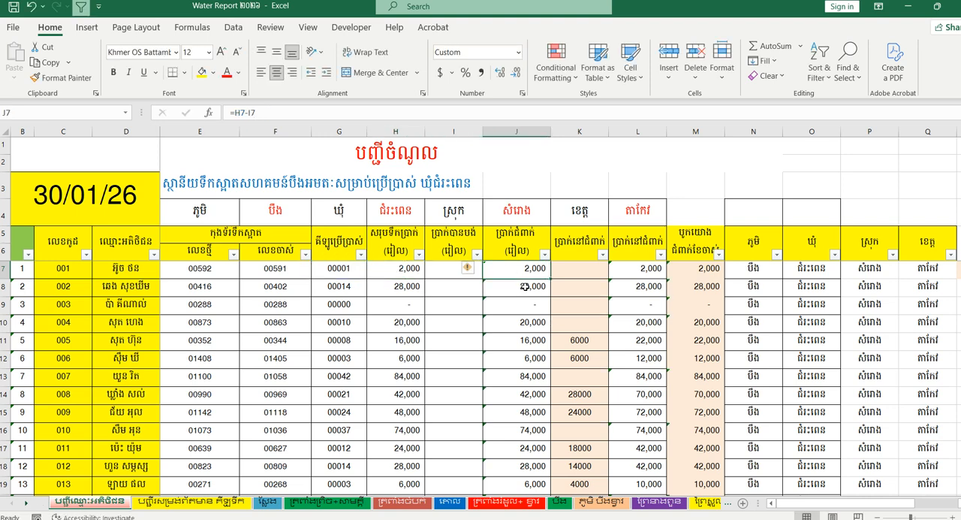
click(524, 286)
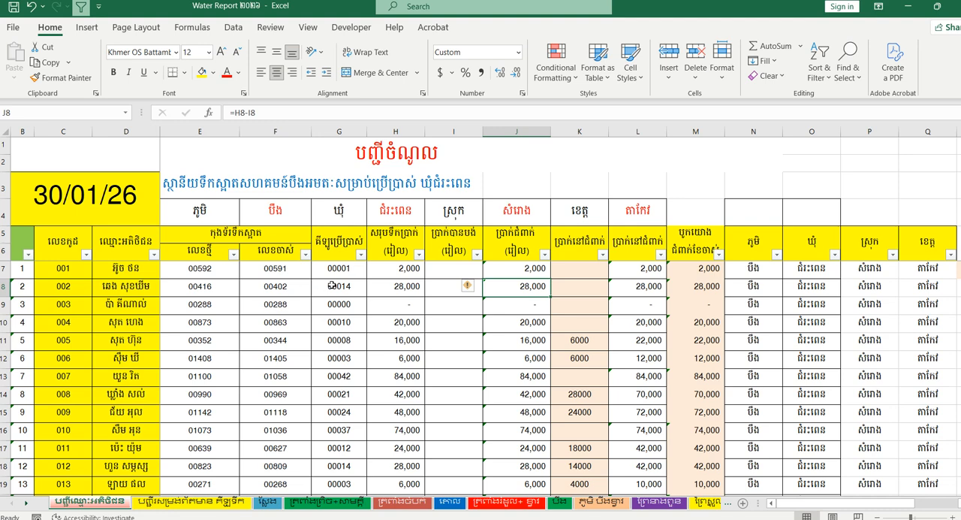
click(355, 291)
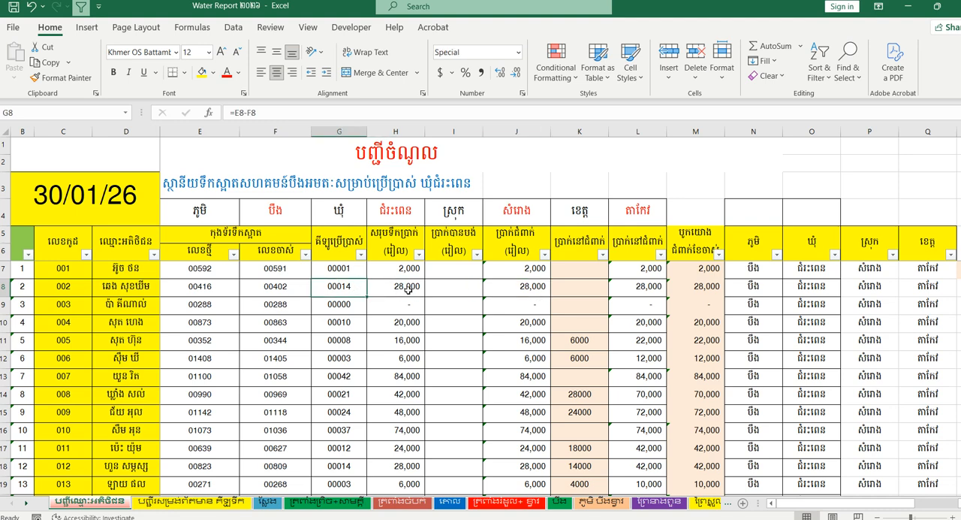
click(485, 290)
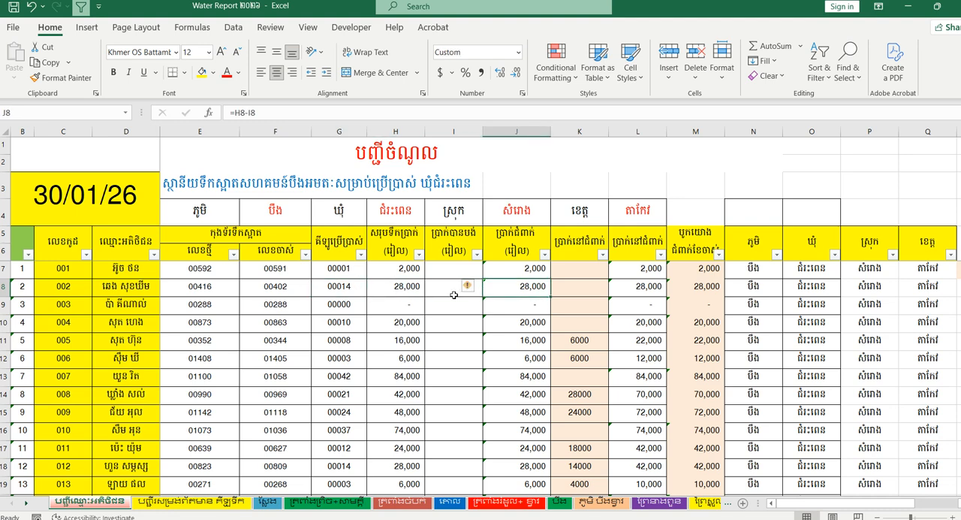
- Compare the total amount formulas in H7, H8 and H10 with the outstanding amount formulas in J7 and J8
click(384, 287)
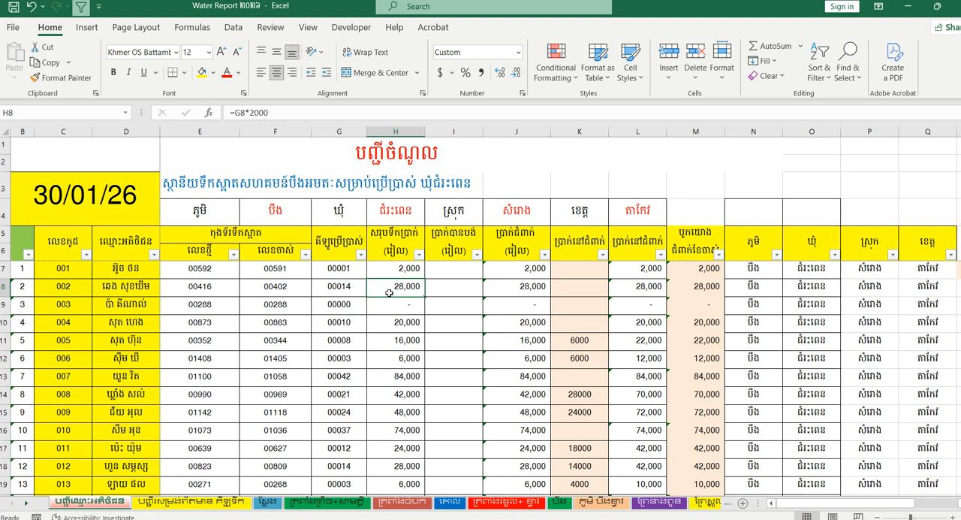
click(506, 275)
click(508, 287)
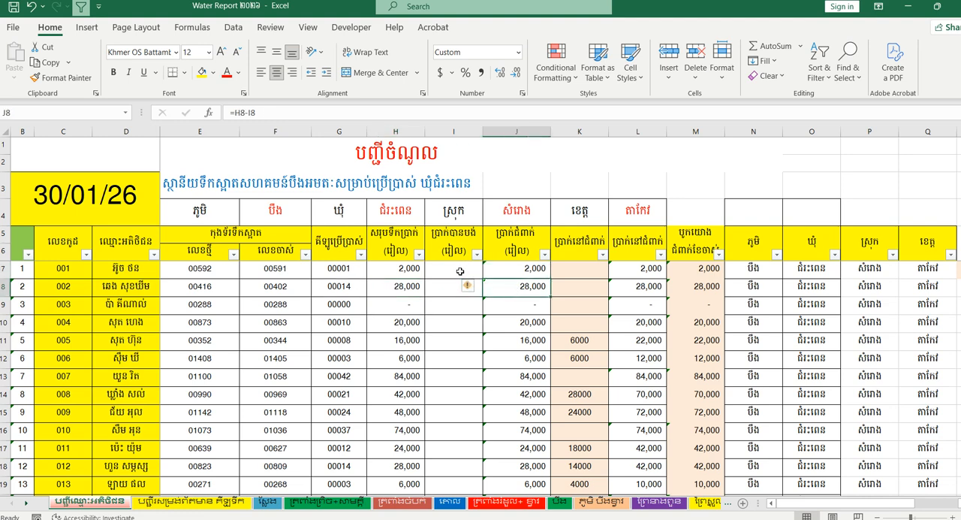
click(460, 271)
click(516, 268)
click(512, 285)
click(441, 266)
click(393, 268)
click(398, 289)
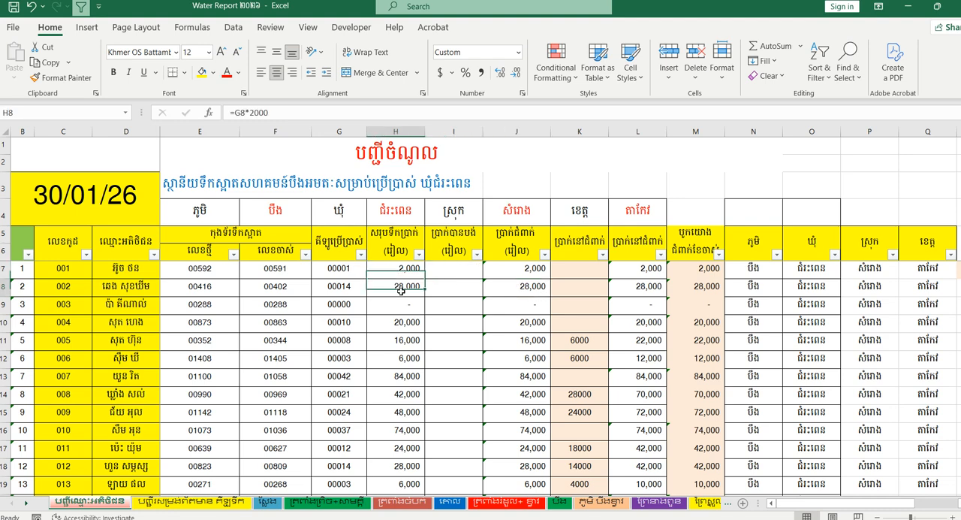
click(404, 328)
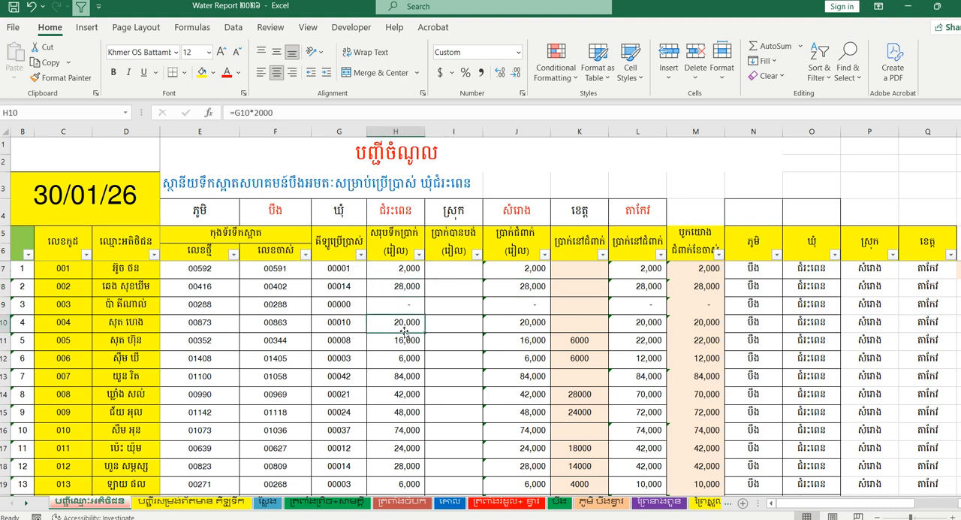
- Examine the paid amount column I and the outstanding amount column J, checking how J7 depends on I7
click(444, 272)
click(453, 253)
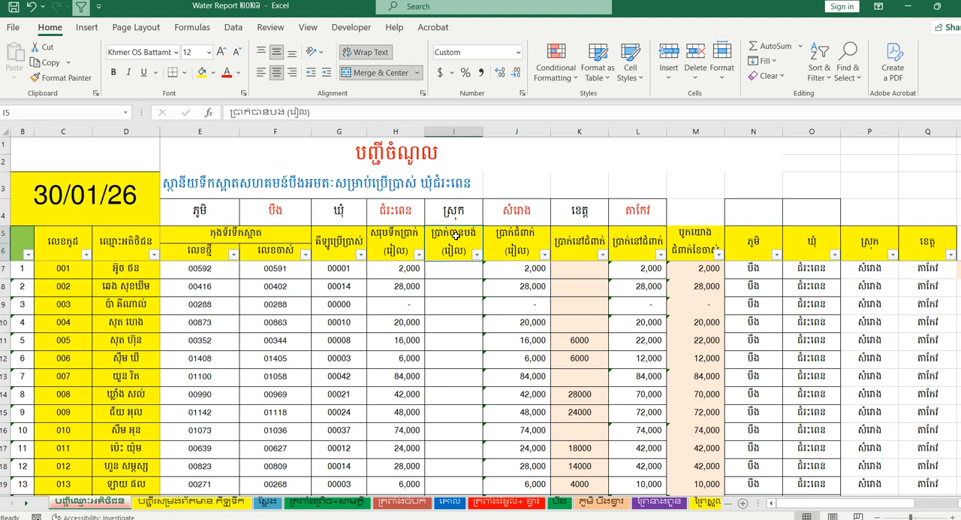
click(453, 270)
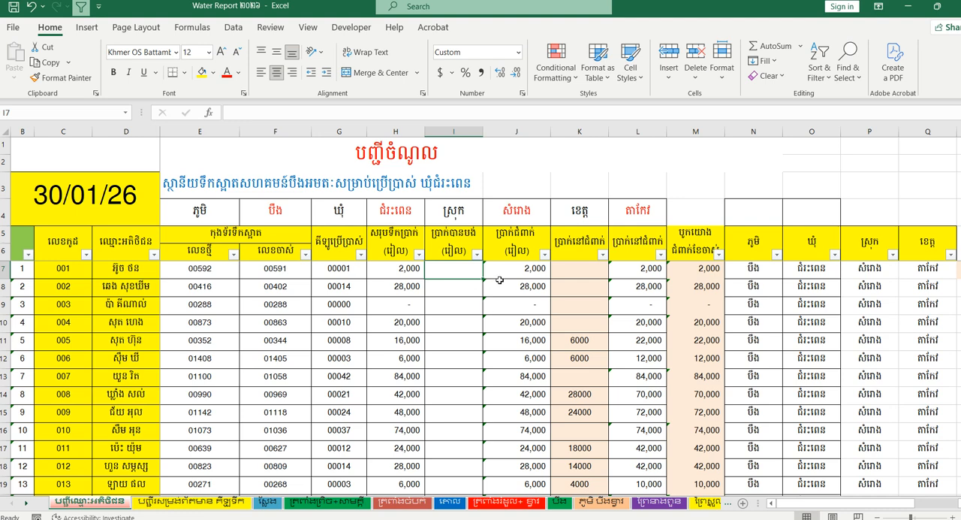
click(532, 249)
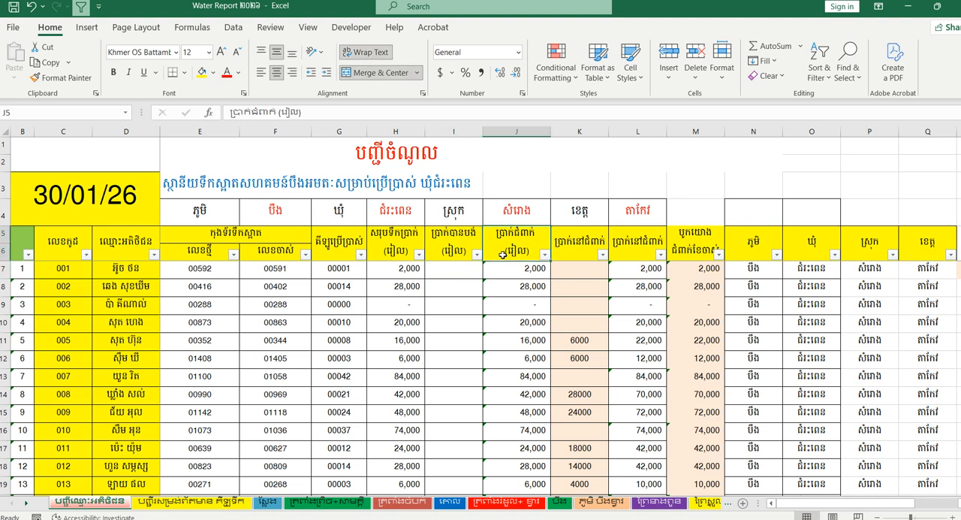
click(518, 275)
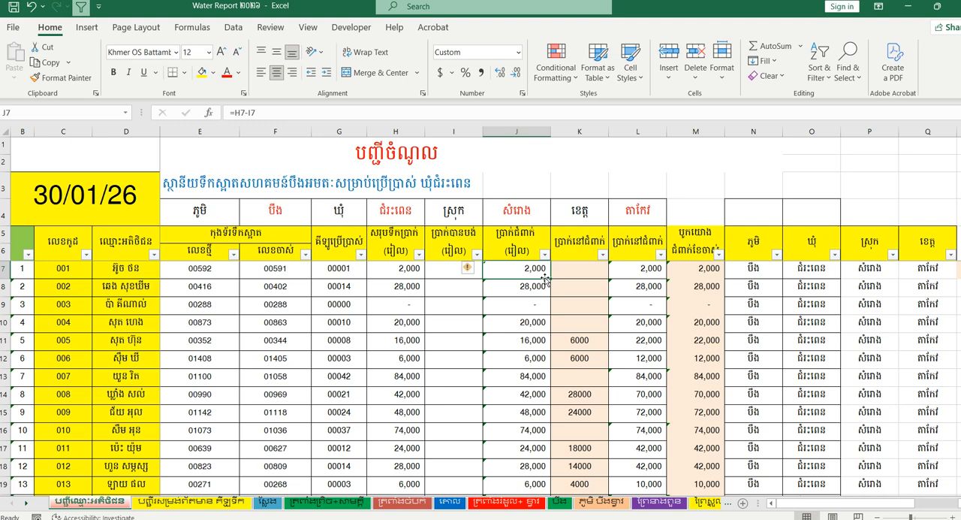
click(443, 273)
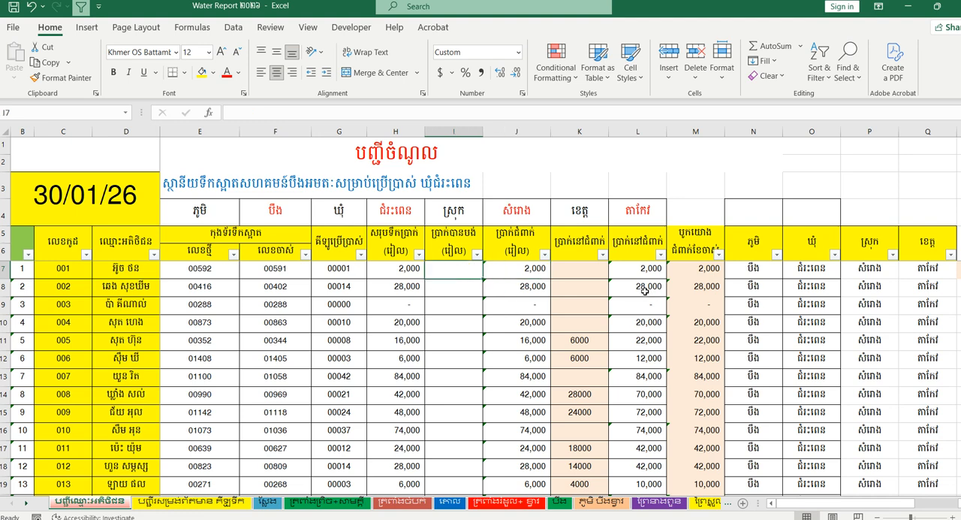
click(526, 268)
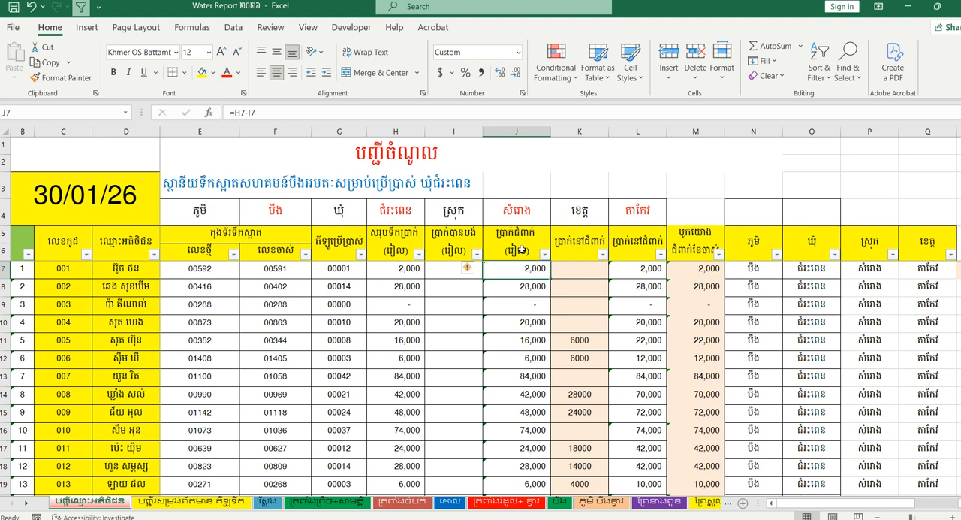
click(449, 267)
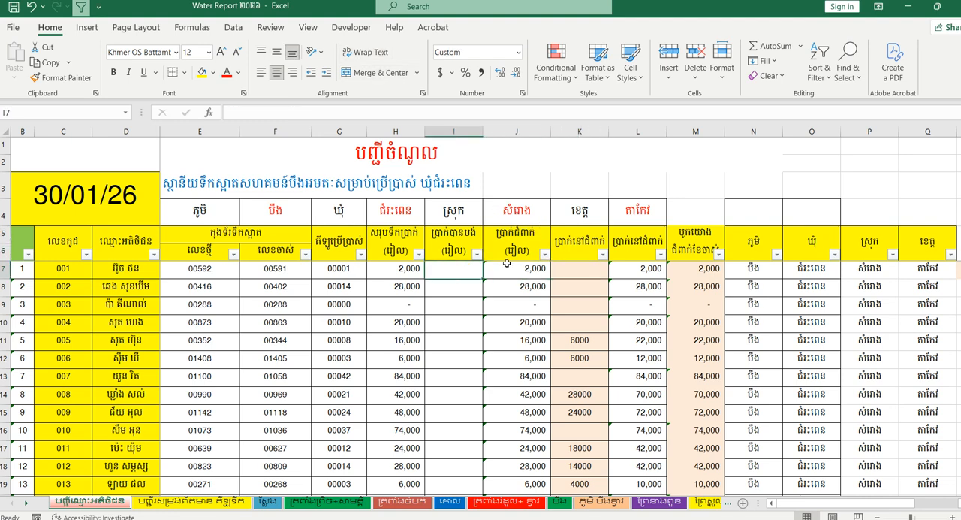
- Review the headings of the debt columns J, K and L
click(529, 249)
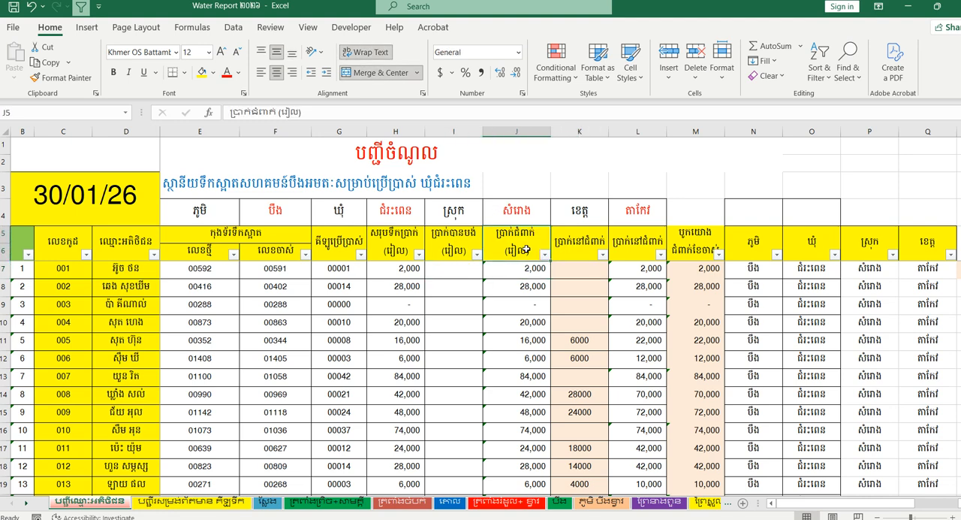
click(580, 248)
click(620, 241)
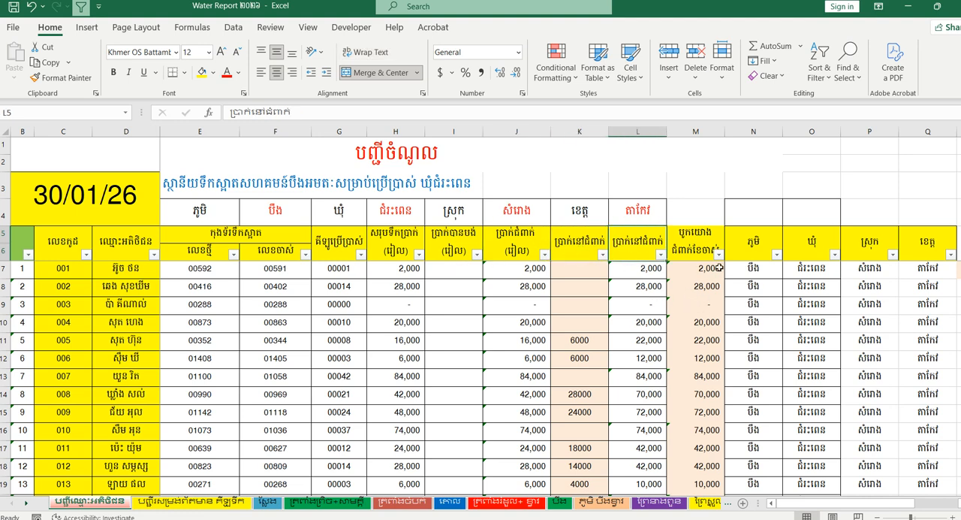
- Enter 2000 as the first customer's paid amount in I7 and check the debt cells J7 to M7
click(454, 268)
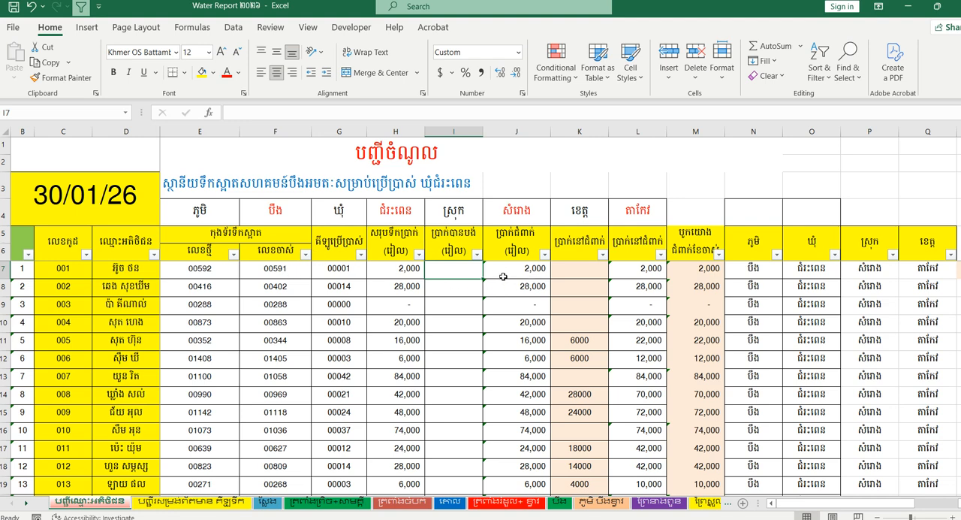
click(401, 272)
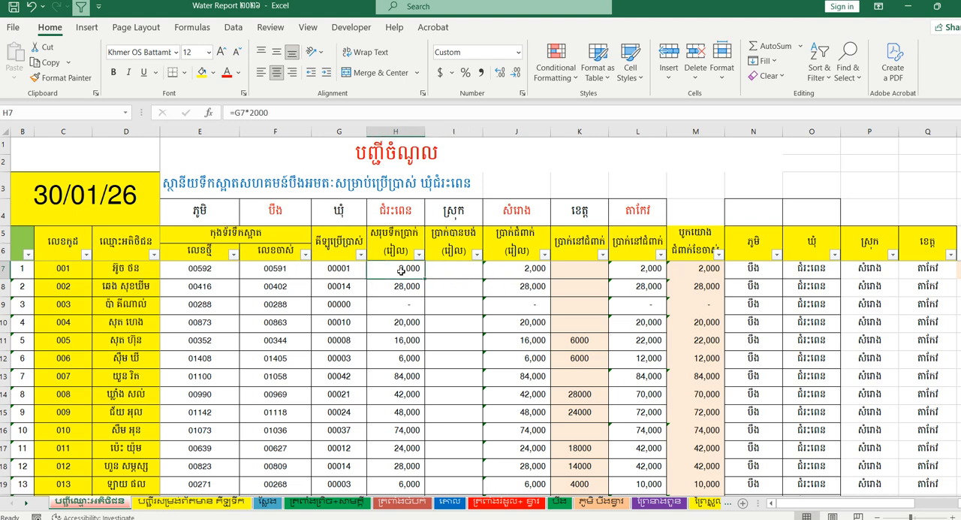
click(459, 276)
text(2000)
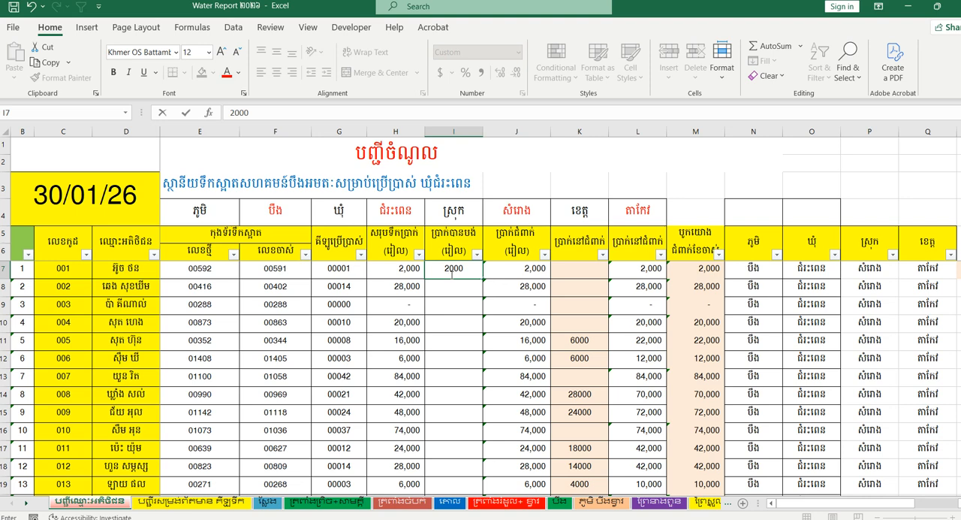
key(Return)
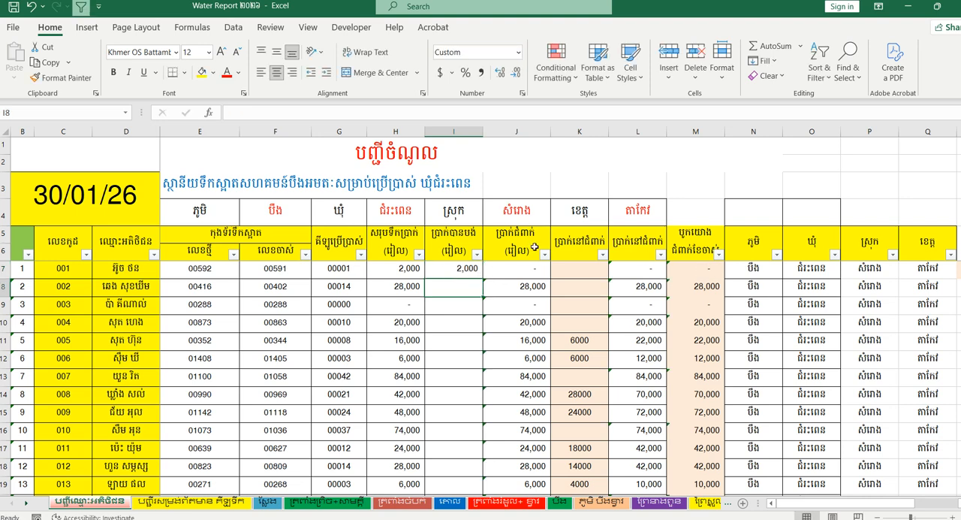
click(536, 270)
drag(535, 271, 695, 269)
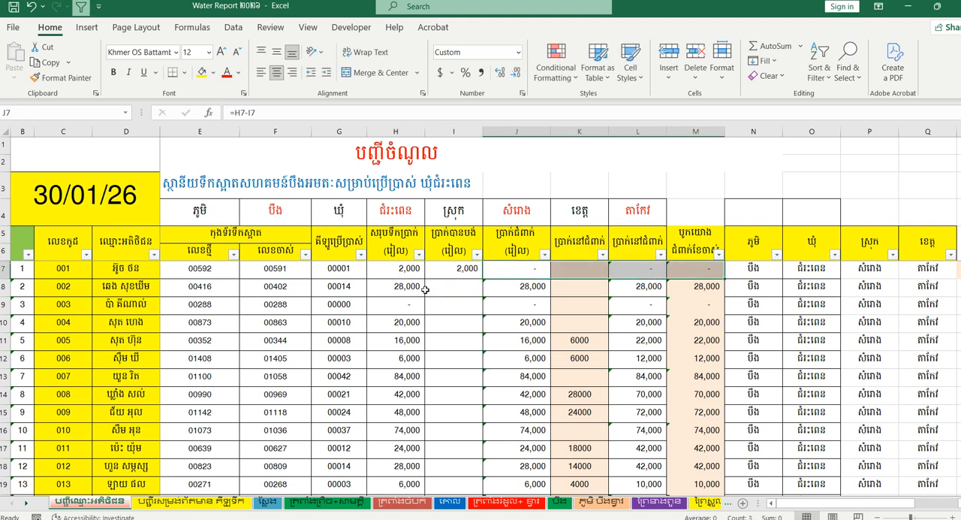
- Clear the first customer's paid amount in I7
click(459, 284)
click(462, 268)
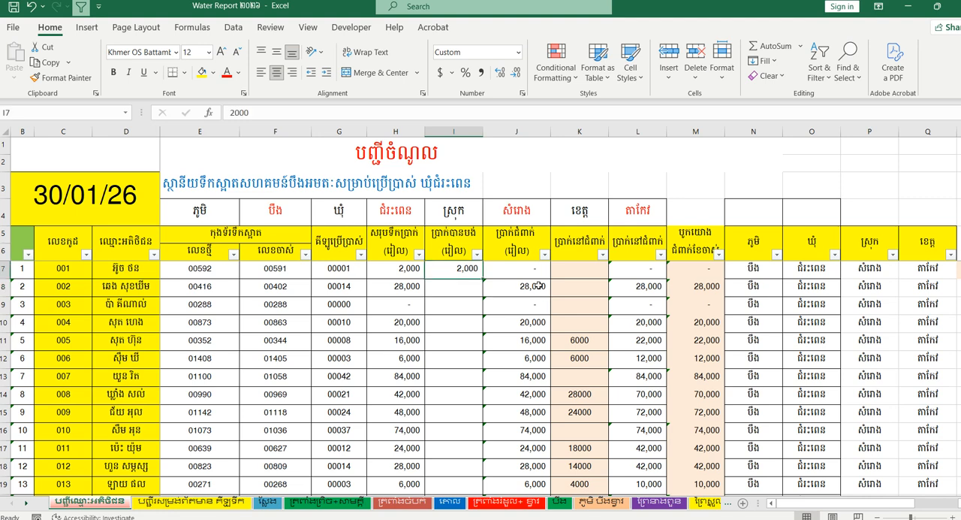
key(Delete)
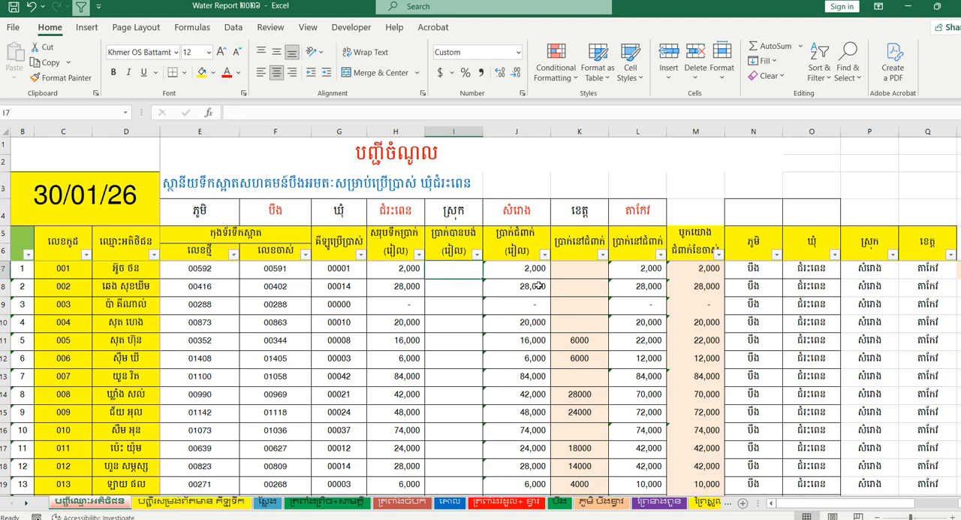
- Examine the carried-over debts in K7 to K17 and the total debt formula in L11 for customer code 005
click(458, 343)
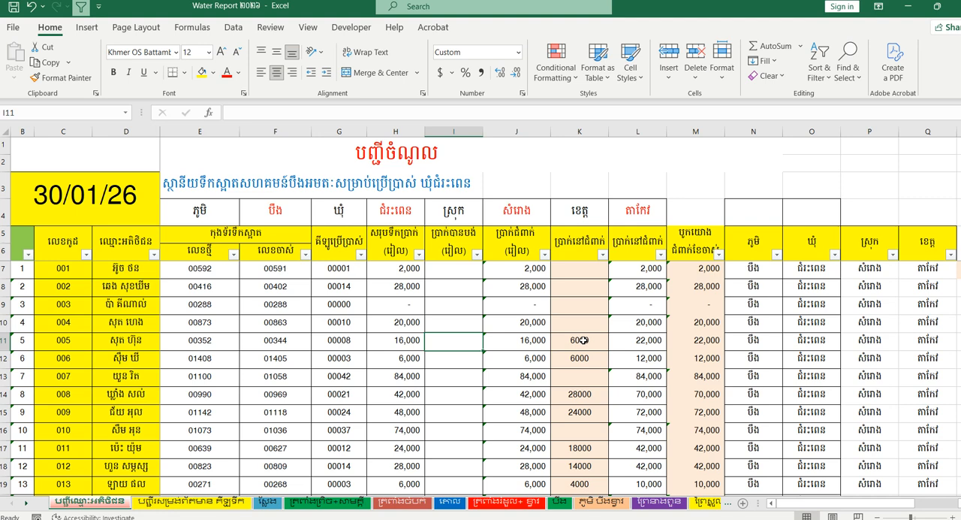
click(580, 340)
click(459, 347)
click(633, 133)
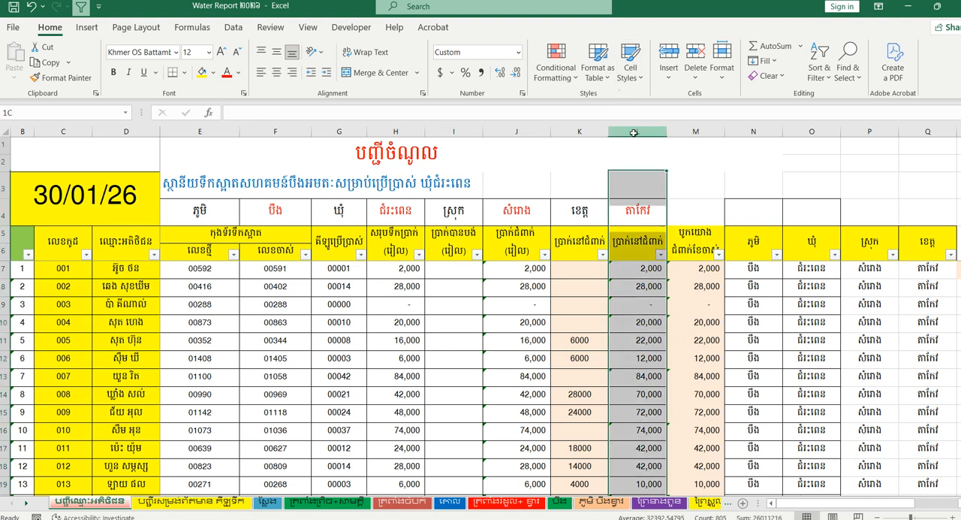
key(Return)
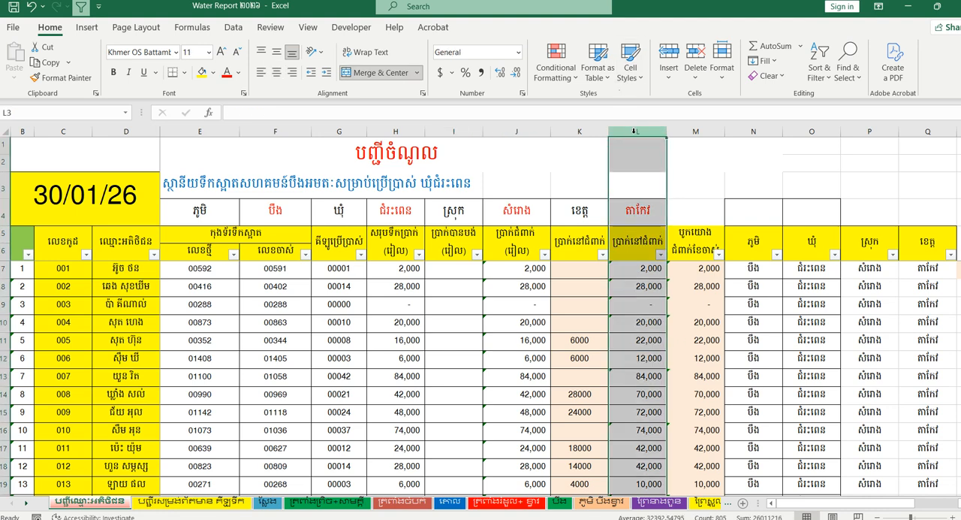
click(636, 342)
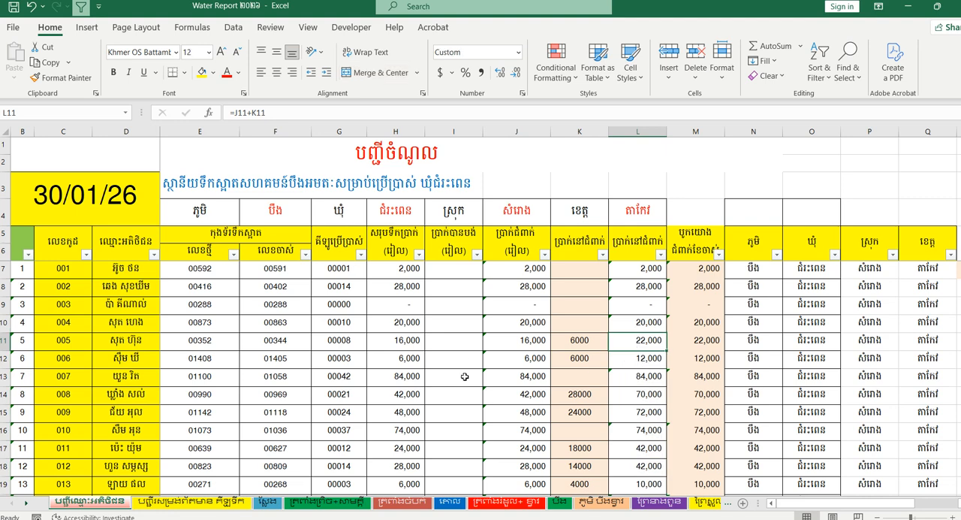
click(580, 343)
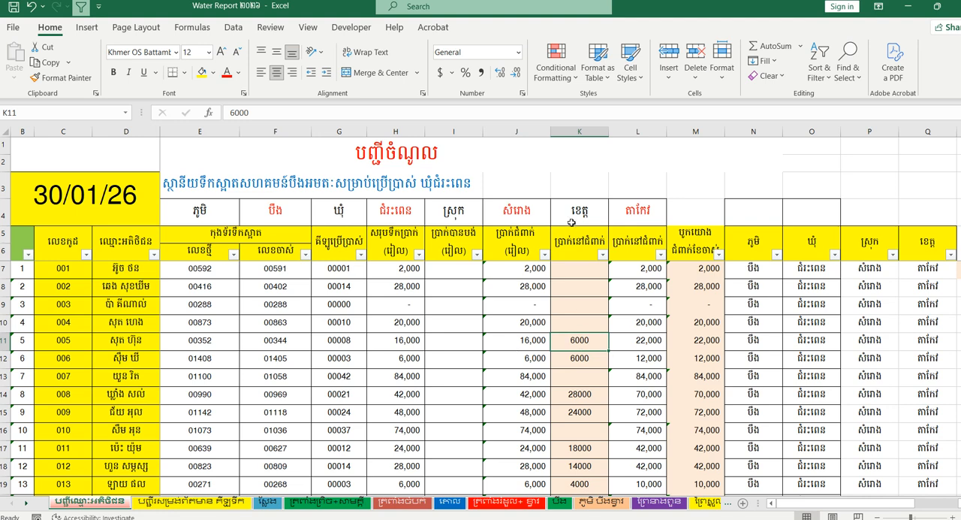
drag(572, 272, 559, 443)
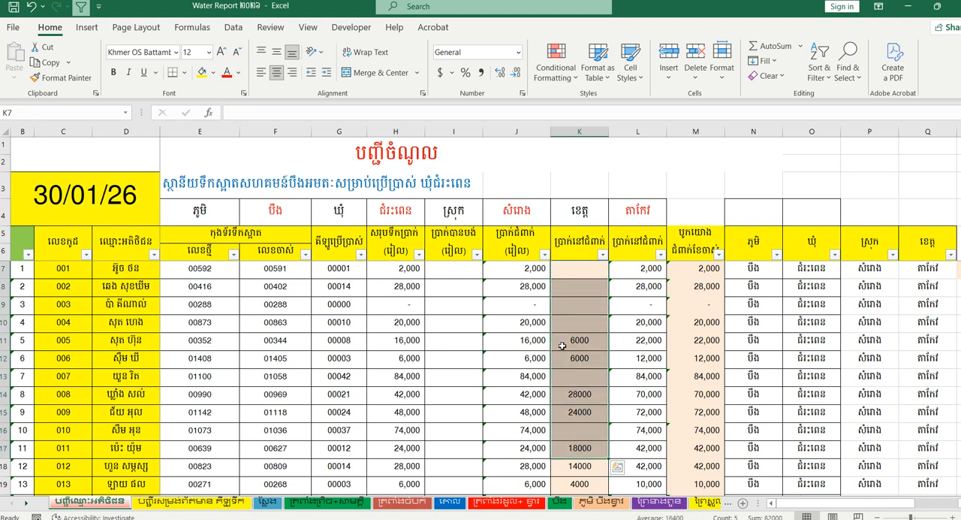
click(577, 340)
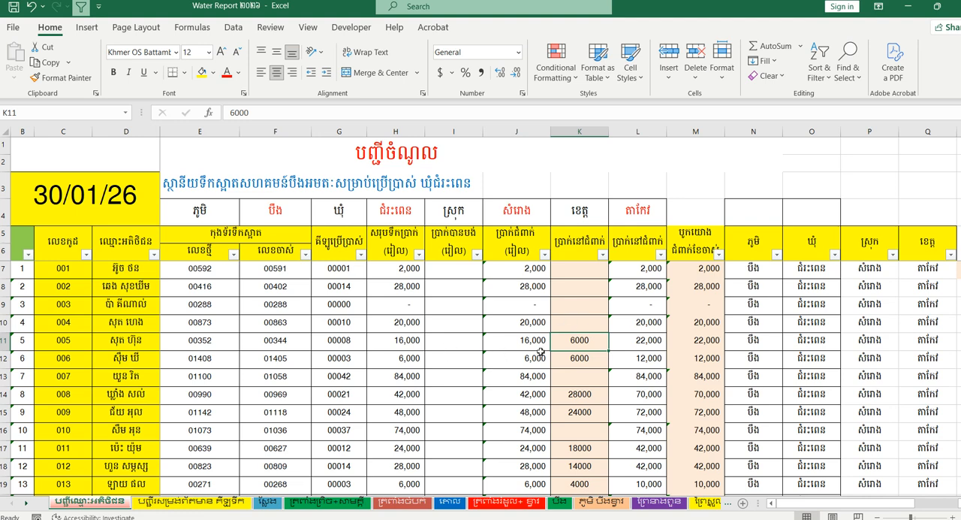
- Compare the total debt formulas in M11 and L11 against the paid amount cell I11
click(466, 344)
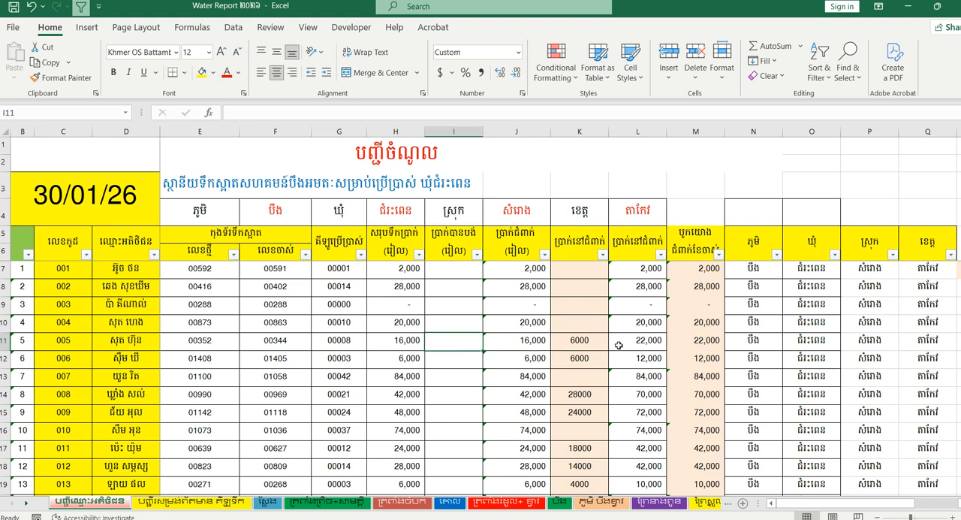
click(702, 340)
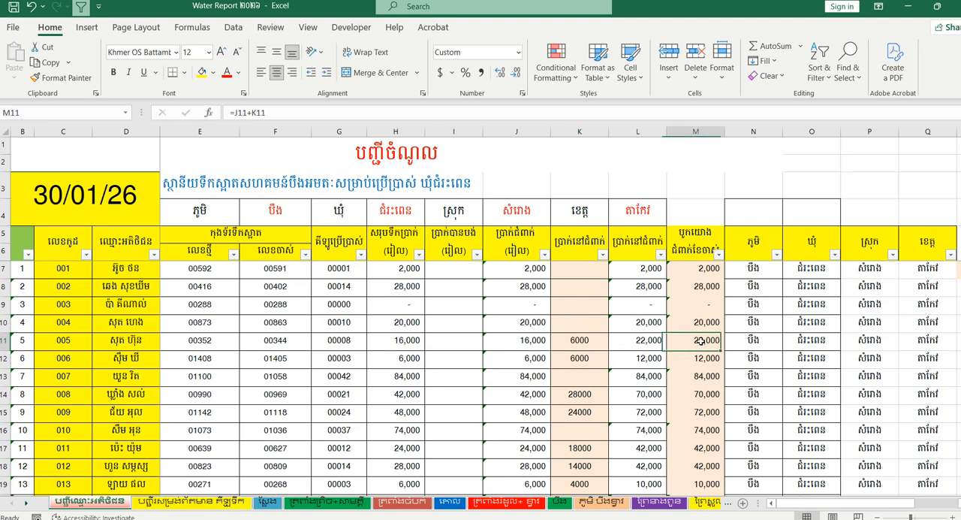
click(460, 341)
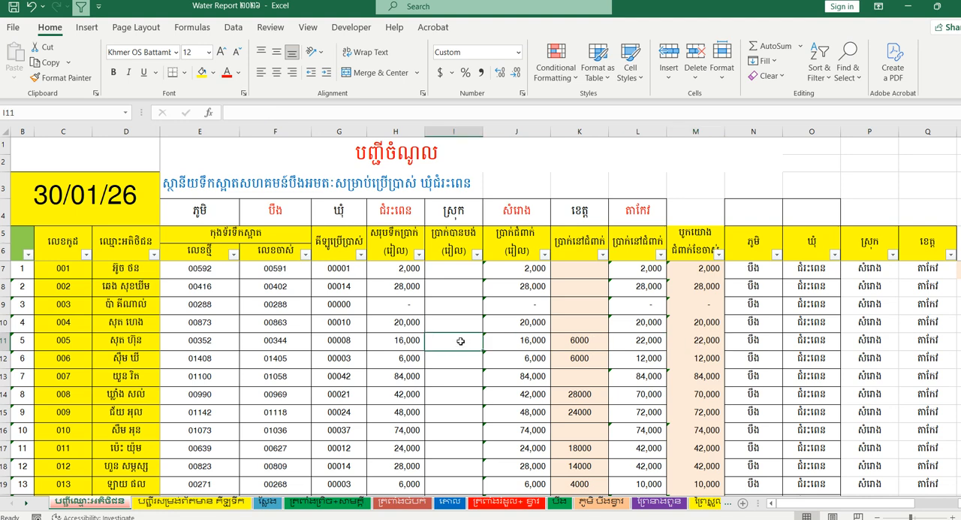
click(647, 342)
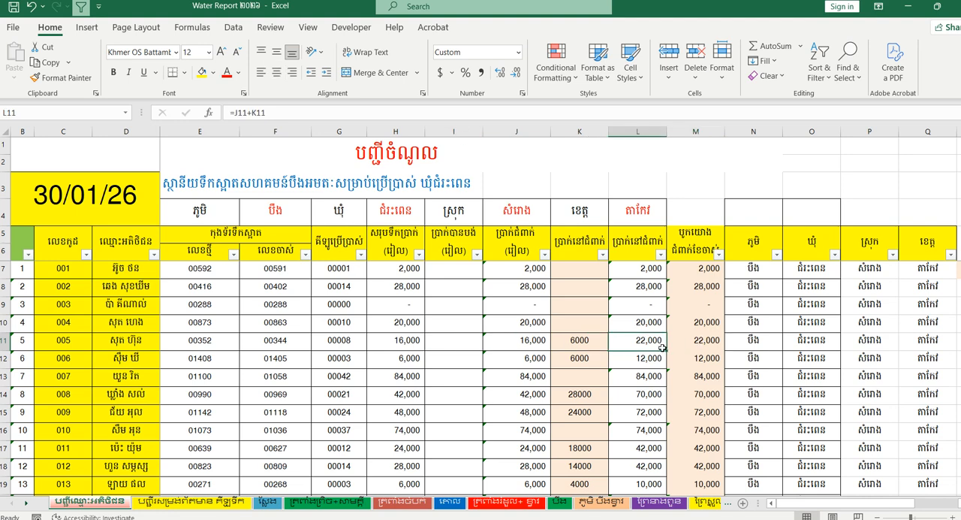
- Enter 10000 as the paid amount for customer code 005 in I11 and check the total debt in L11
click(456, 349)
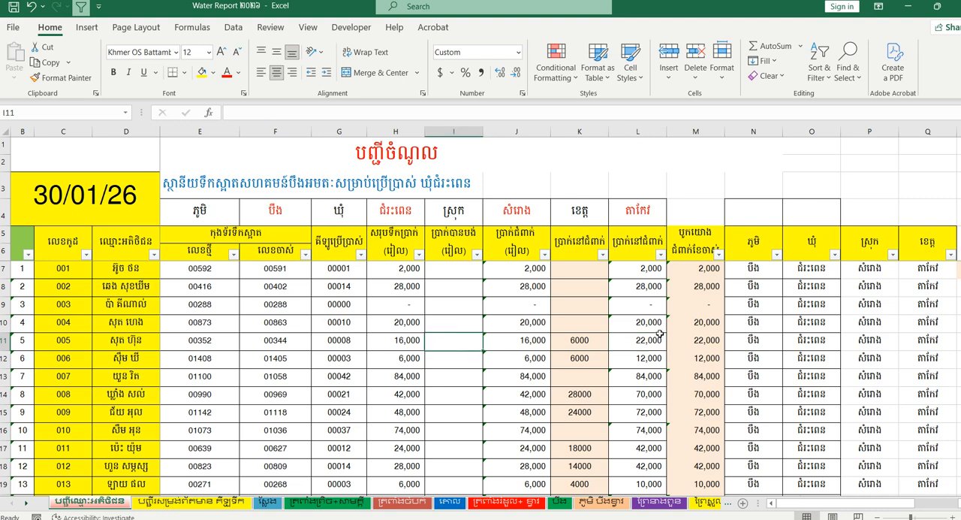
text(10000)
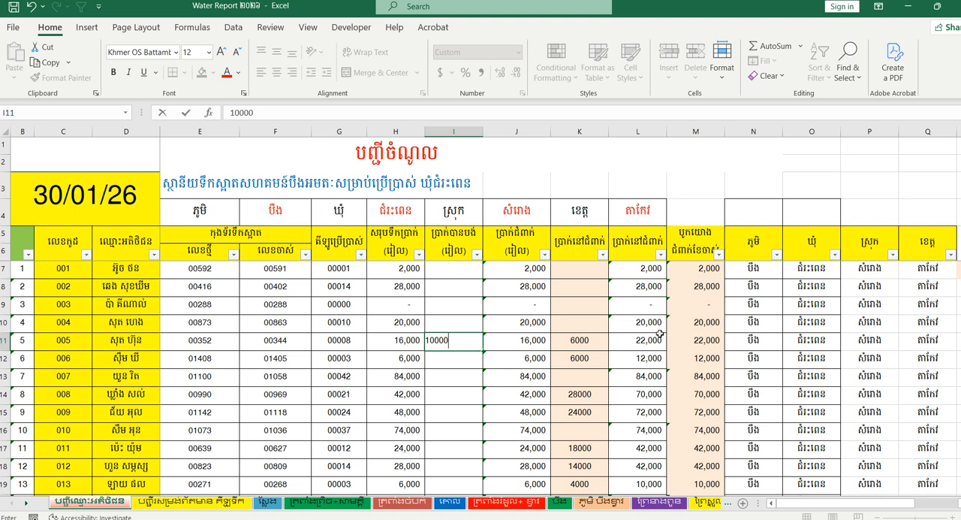
text(,000)
key(Return)
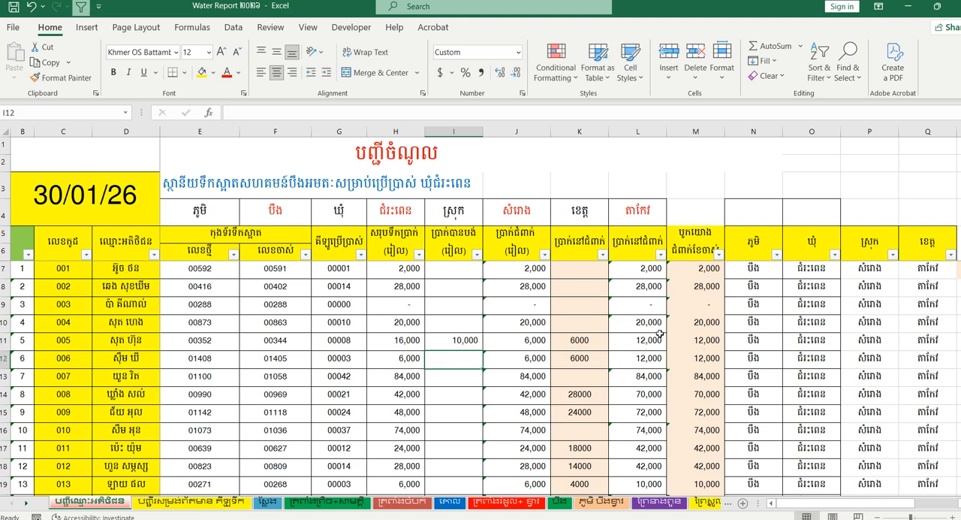
click(652, 340)
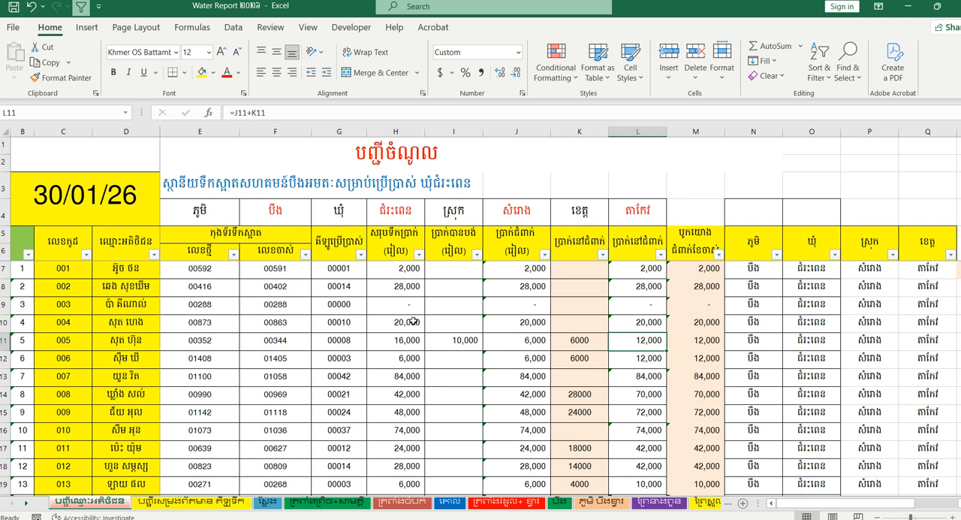
- Change the paid amount in I11 to 22000
click(464, 342)
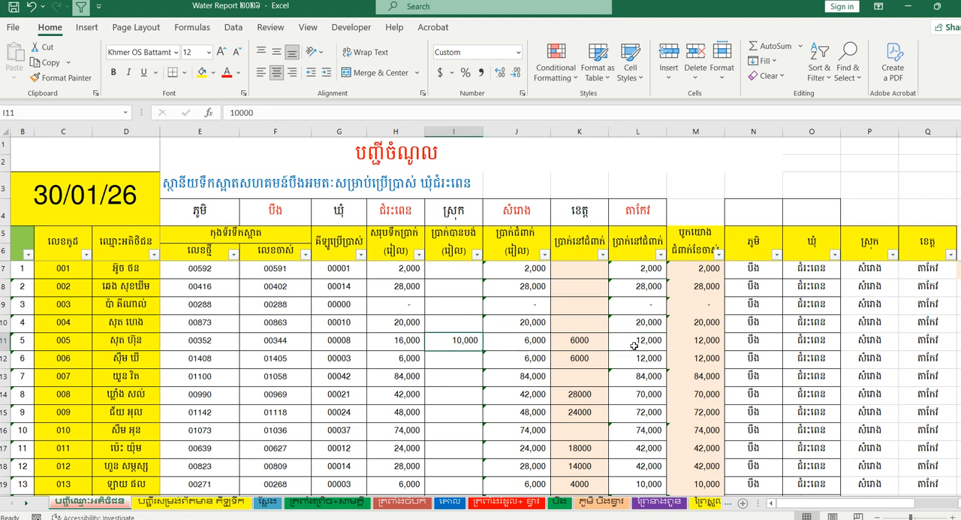
text(22,00)
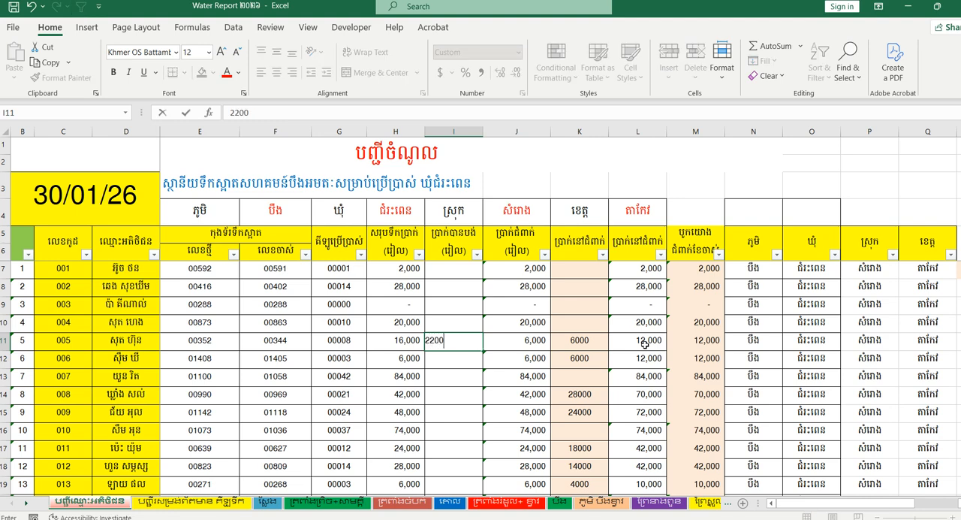
text(0)
key(Return)
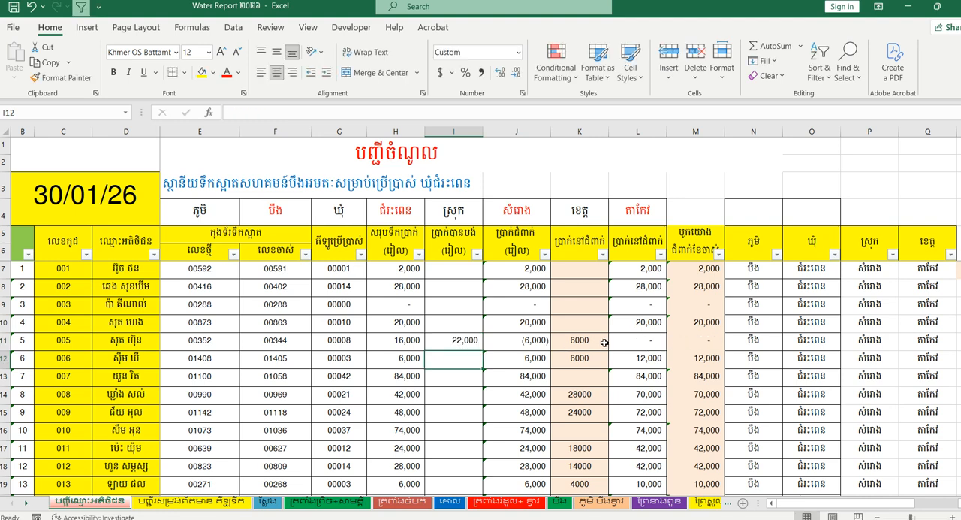
- Examine the total debt in L11, the carried-over debt in K11, the formula in J11 and the paid amounts from I7 down
click(659, 340)
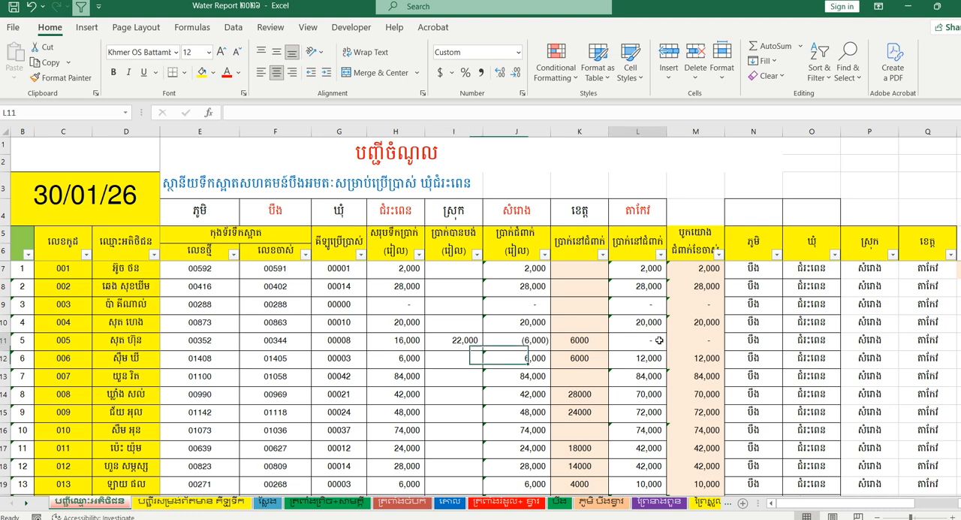
click(576, 339)
click(525, 347)
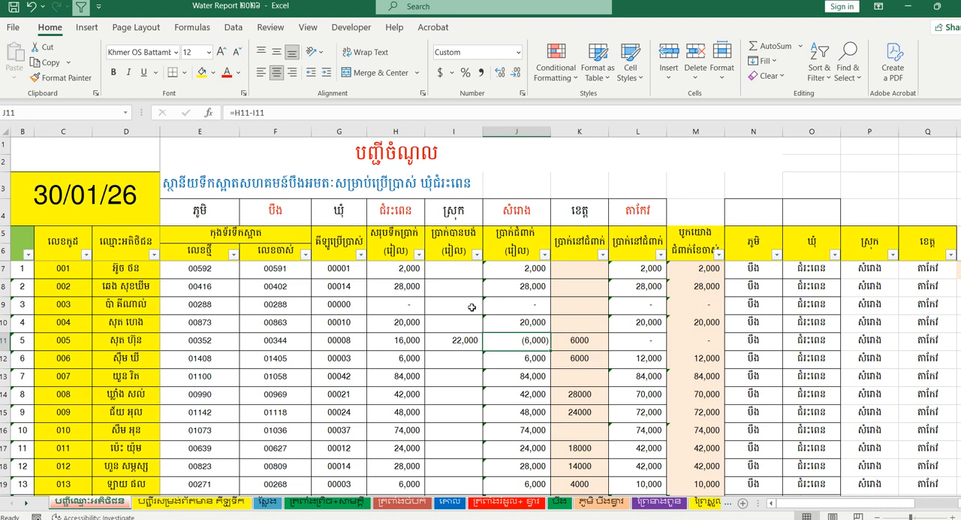
drag(466, 267, 454, 480)
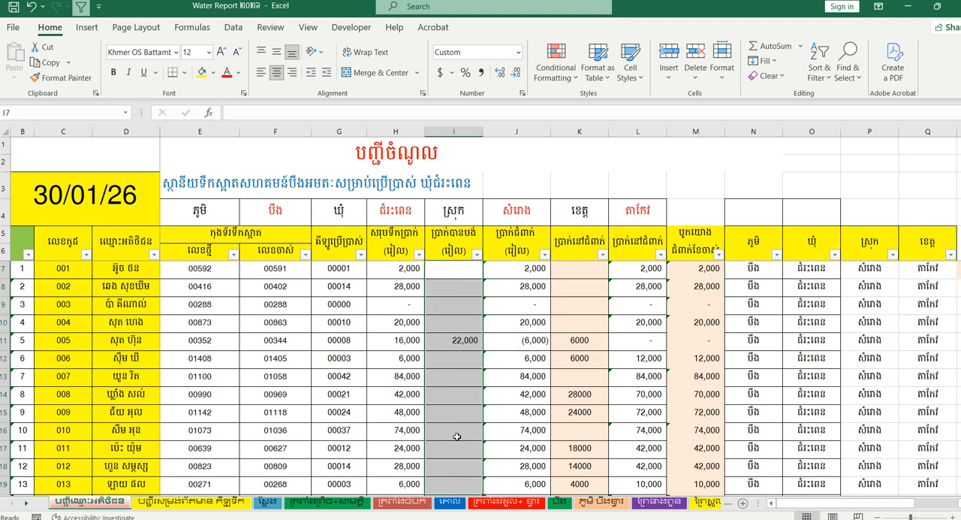
scroll(456, 437, down, 3)
scroll(456, 437, up, 3)
- Copy the total debts from M7 downward and paste them as values over the carried-over debts starting at K7
click(706, 267)
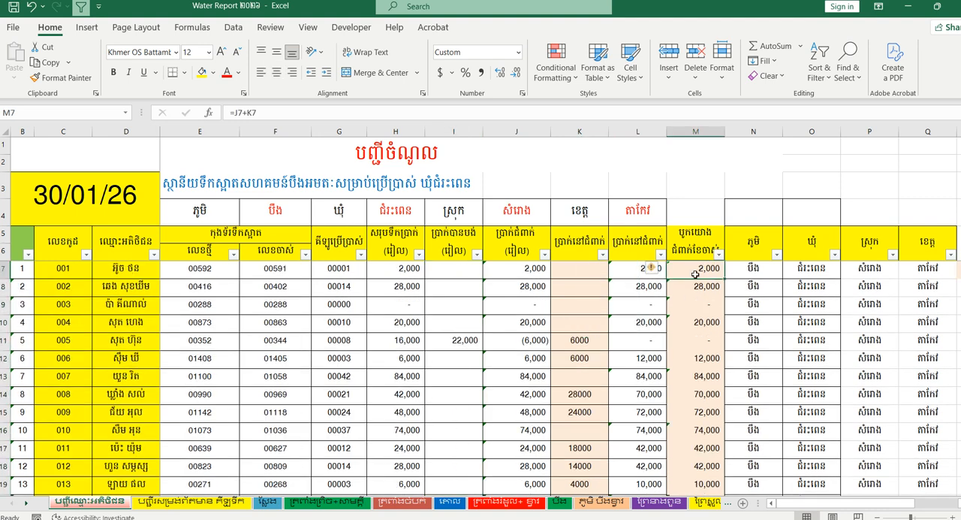
right_click(567, 271)
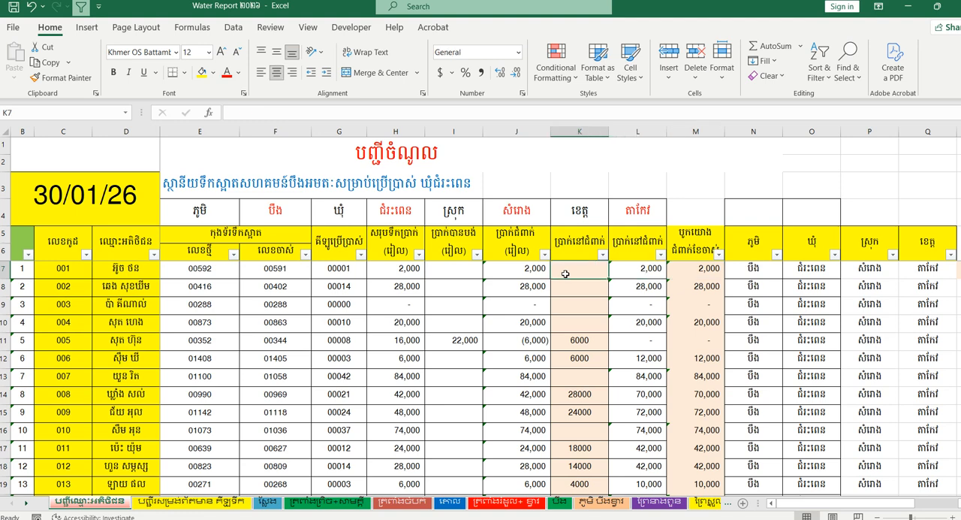
key(Escape)
click(700, 269)
scroll(700, 270, down, 3)
drag(700, 268, 701, 340)
scroll(701, 330, up, 3)
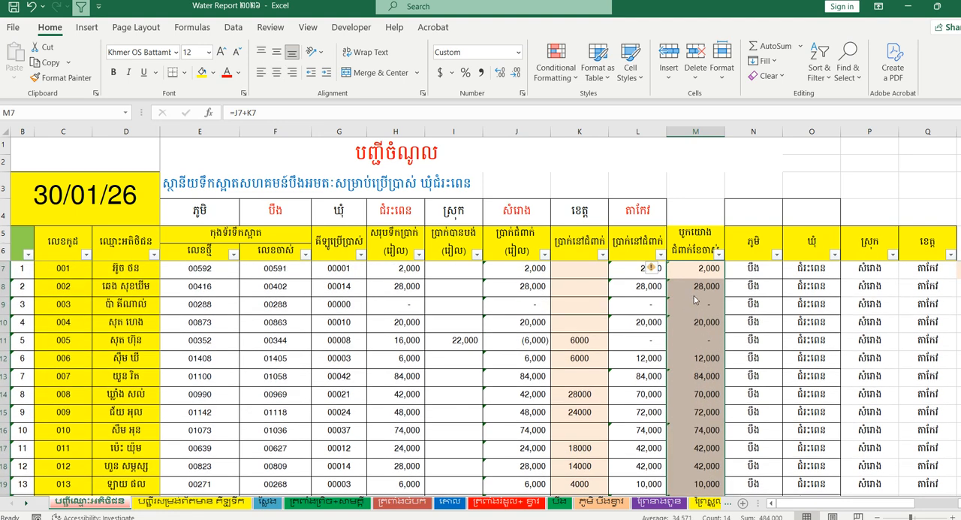
right_click(686, 302)
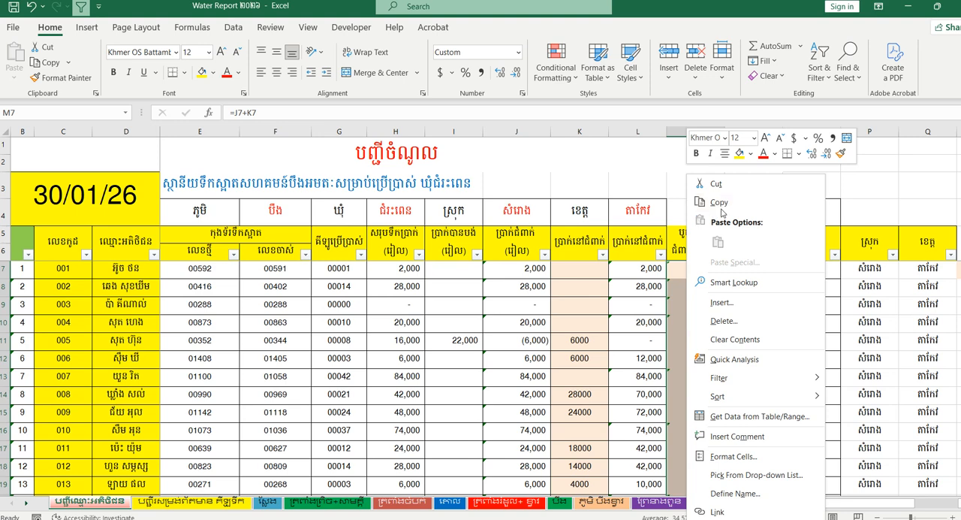
click(720, 204)
click(578, 274)
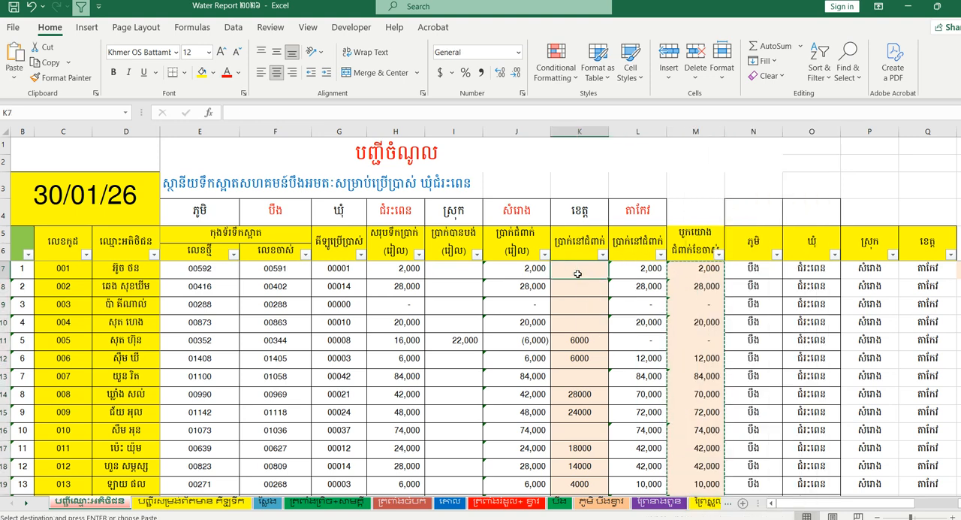
right_click(574, 275)
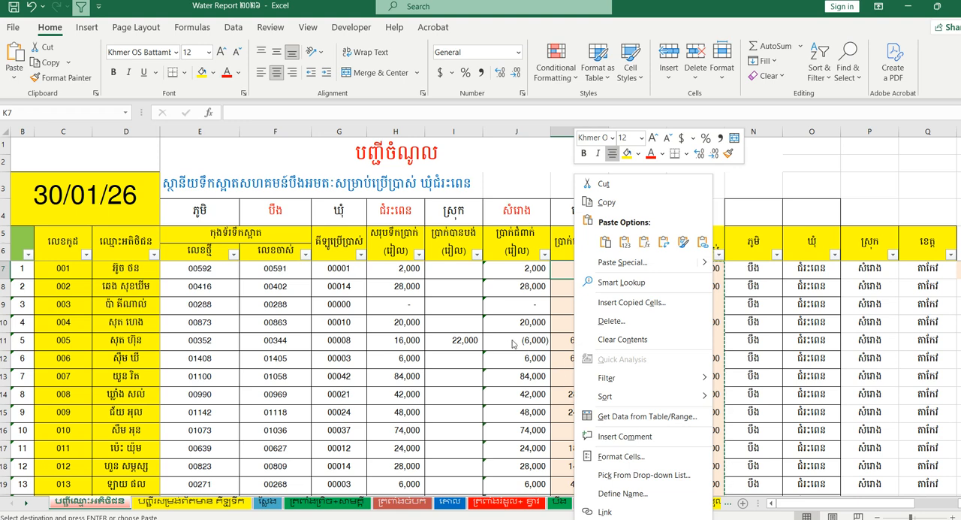
click(625, 242)
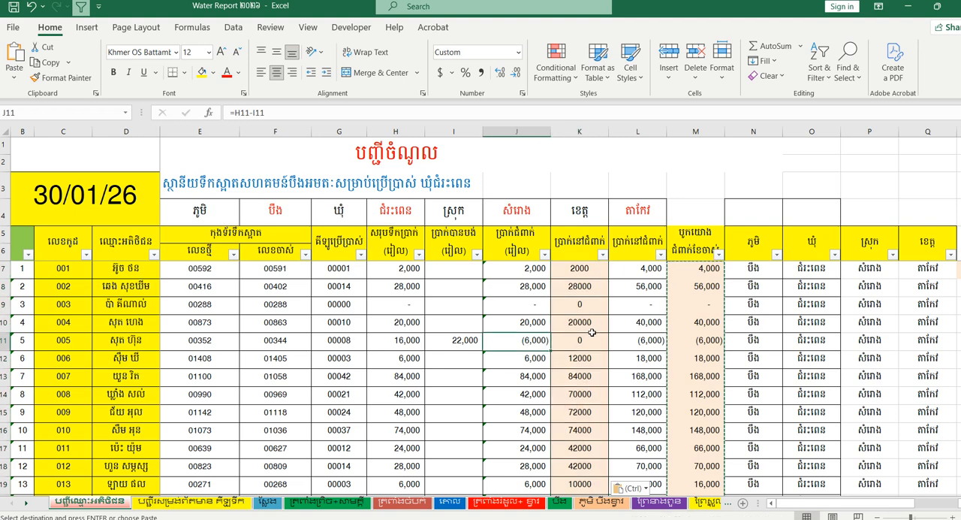
- Compare the carried-over debt in K11 with the current debt in J11, the water charge in H11 and the paid amount in I11
click(582, 341)
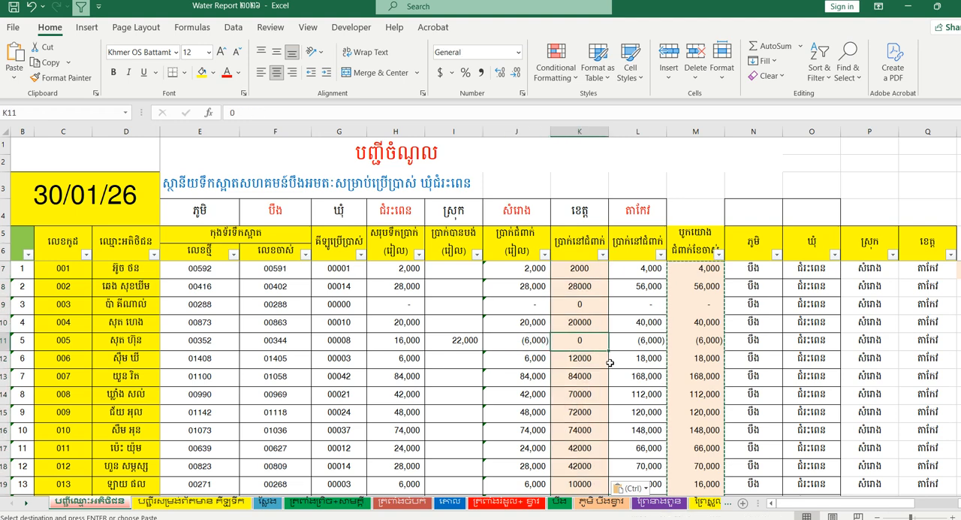
click(530, 345)
click(593, 339)
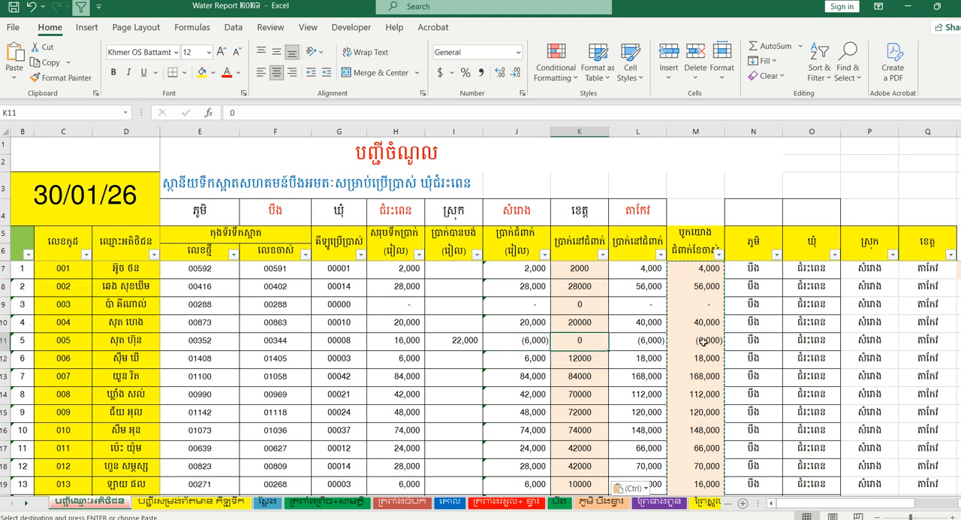
click(530, 339)
click(464, 342)
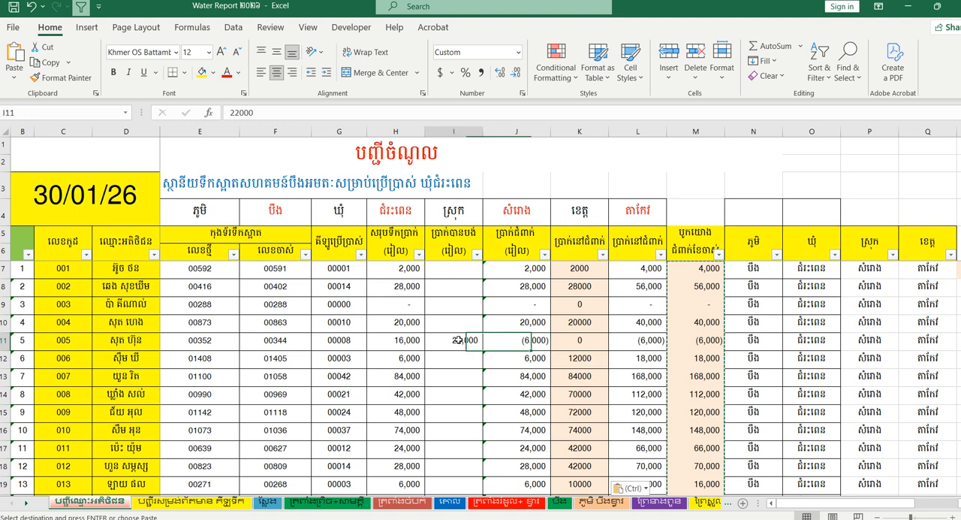
click(547, 348)
click(594, 340)
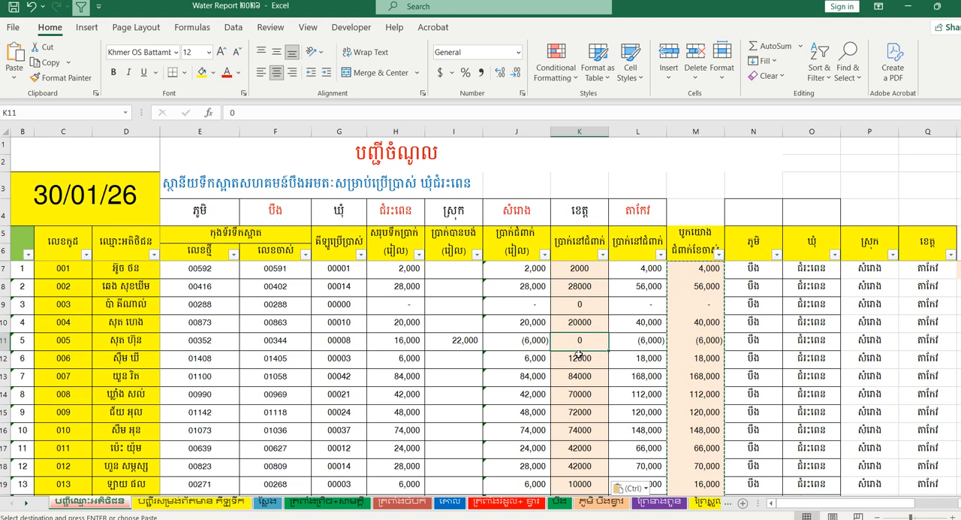
click(532, 341)
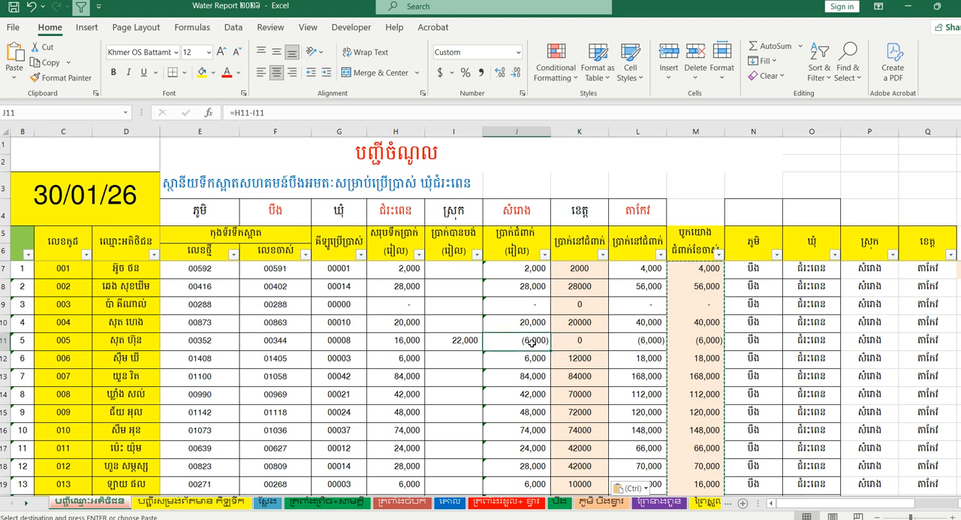
click(398, 343)
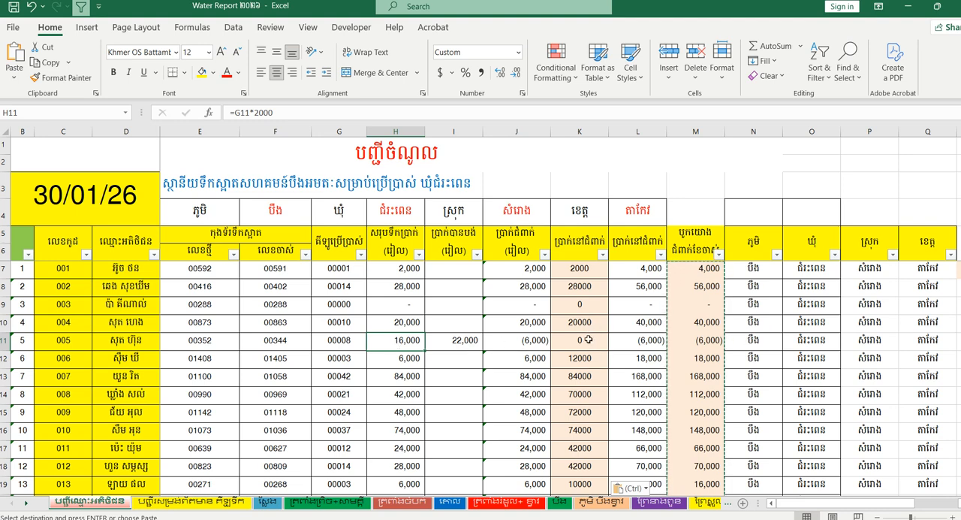
click(455, 342)
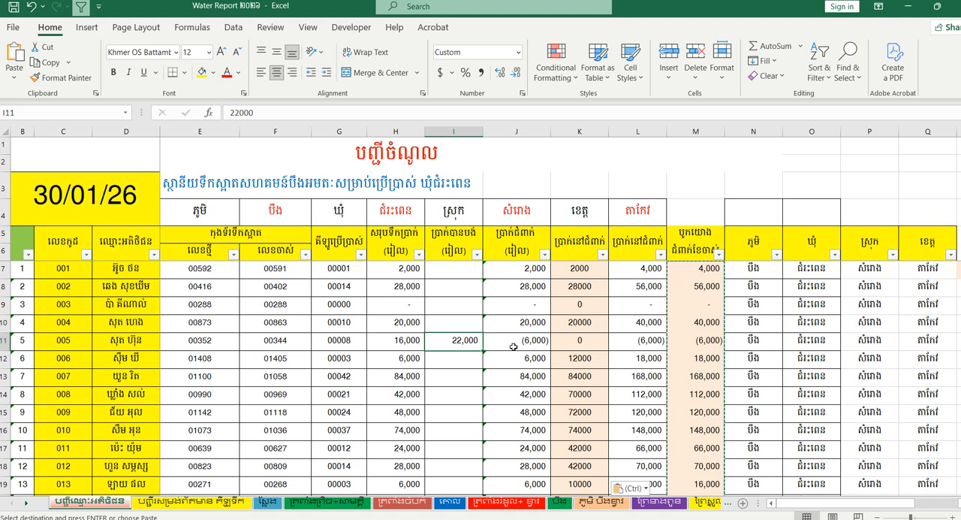
- Undo the pasted carried-over debts in column K and the paid amount entries in I11
click(32, 6)
click(32, 6)
click(34, 6)
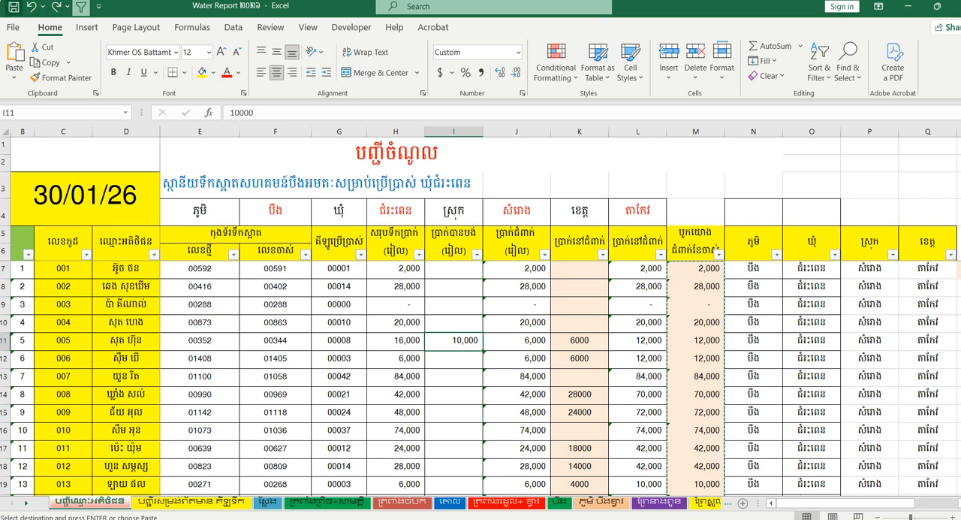
click(34, 7)
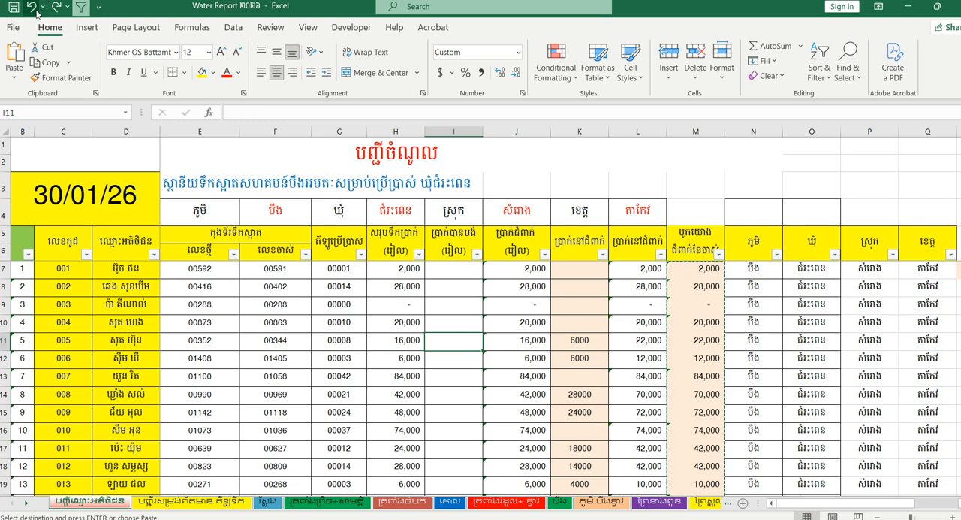
click(35, 9)
click(33, 7)
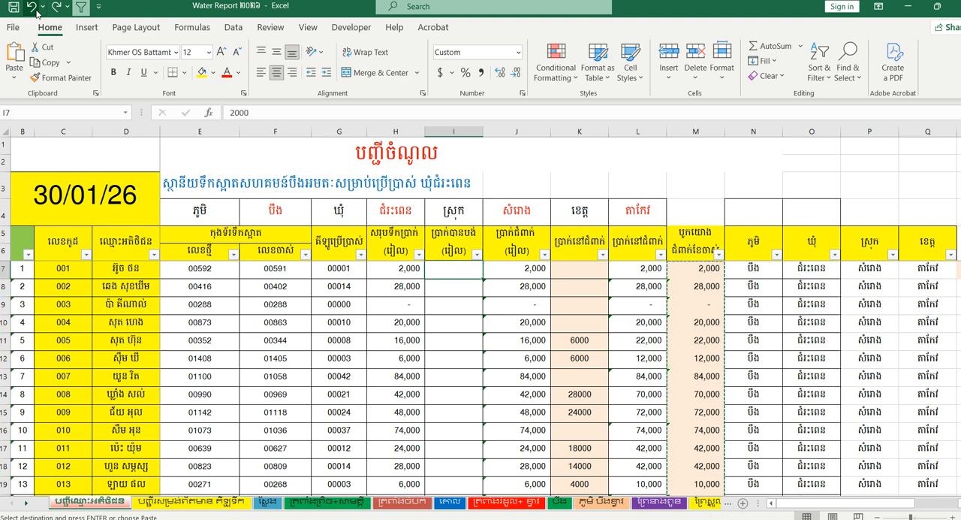
click(462, 317)
double_click(458, 343)
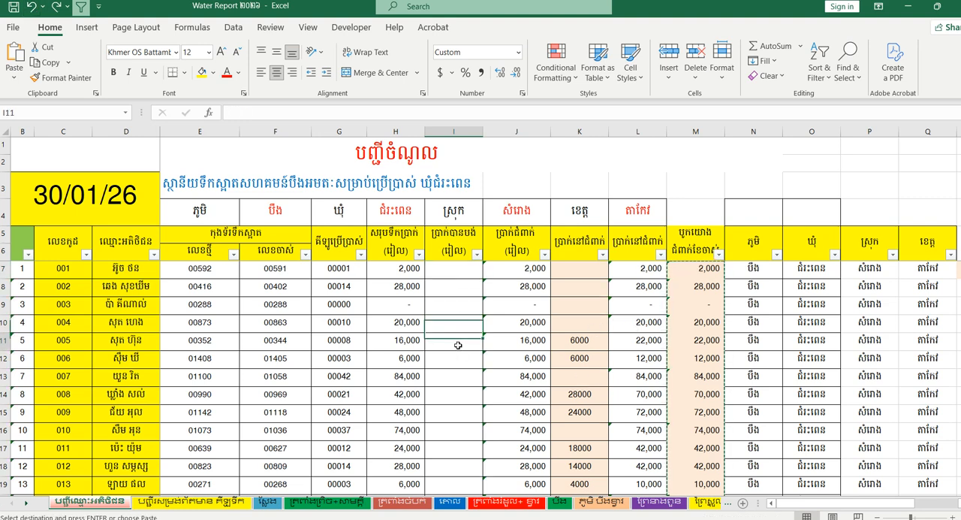
scroll(458, 363, down, 4)
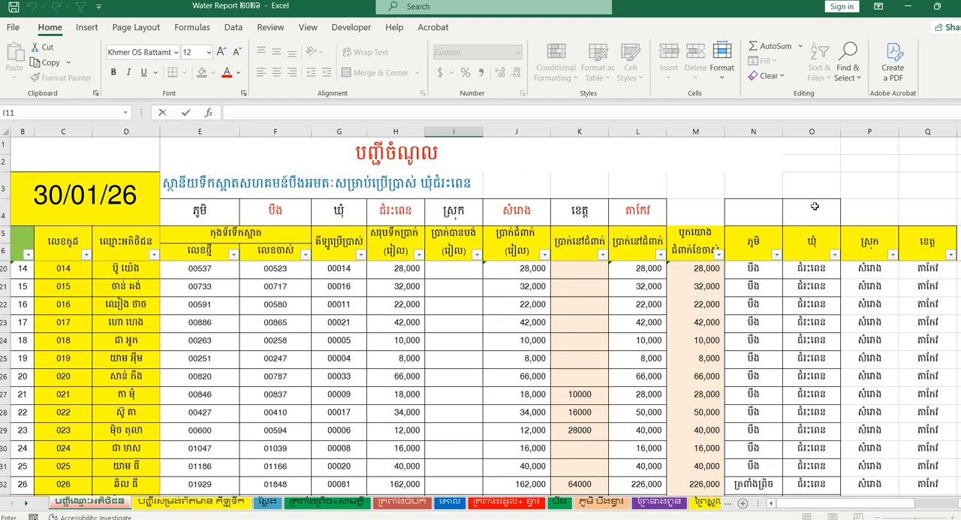
scroll(454, 361, up, 5)
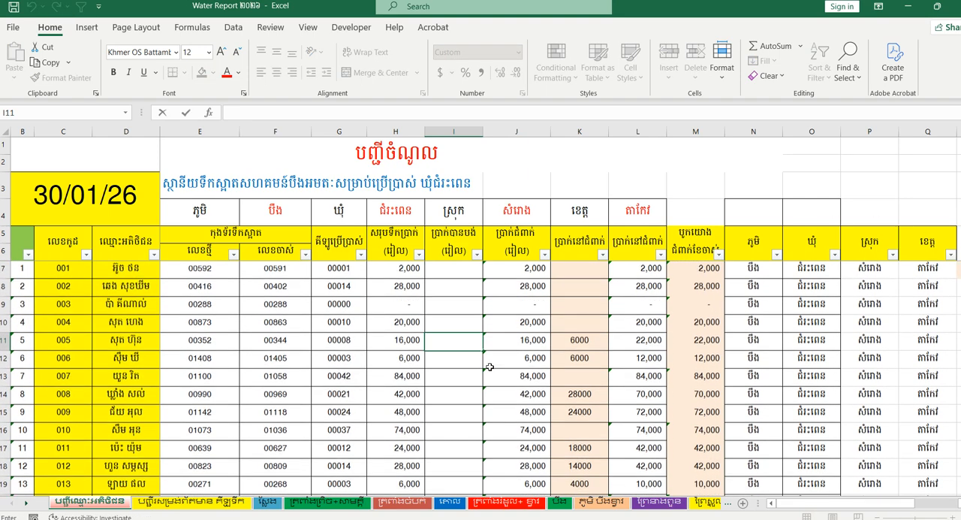
- Examine the total debt formulas in M14 and L14, the current debt formula in J14 and the carried-over debt in K14
click(444, 400)
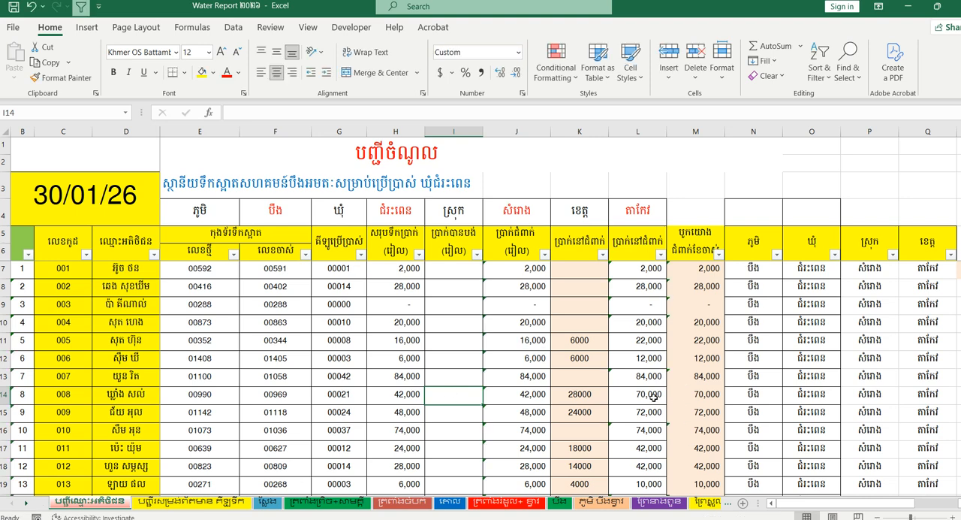
click(696, 395)
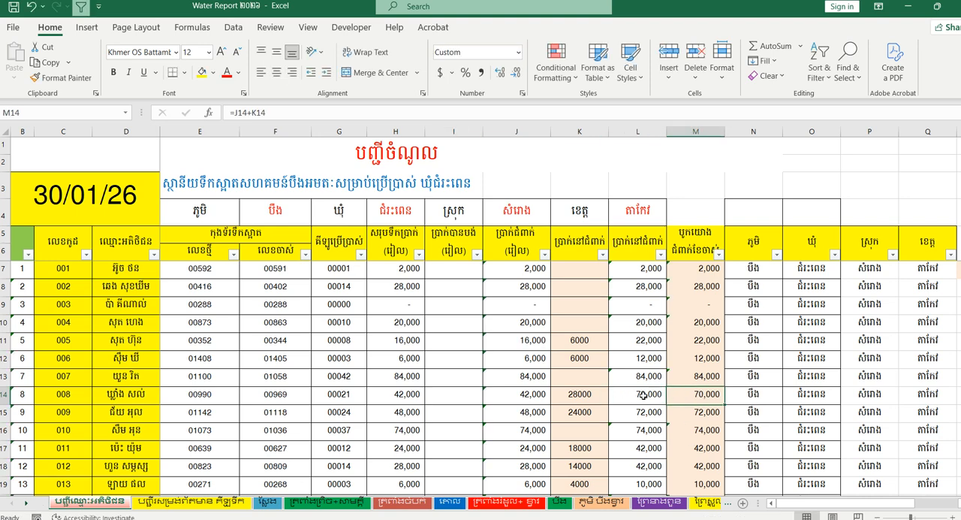
click(640, 395)
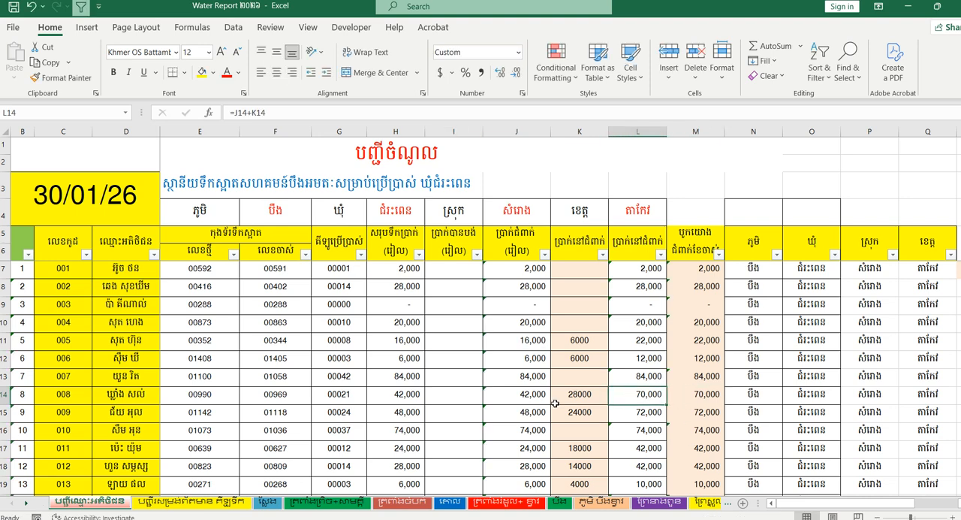
click(472, 389)
click(537, 395)
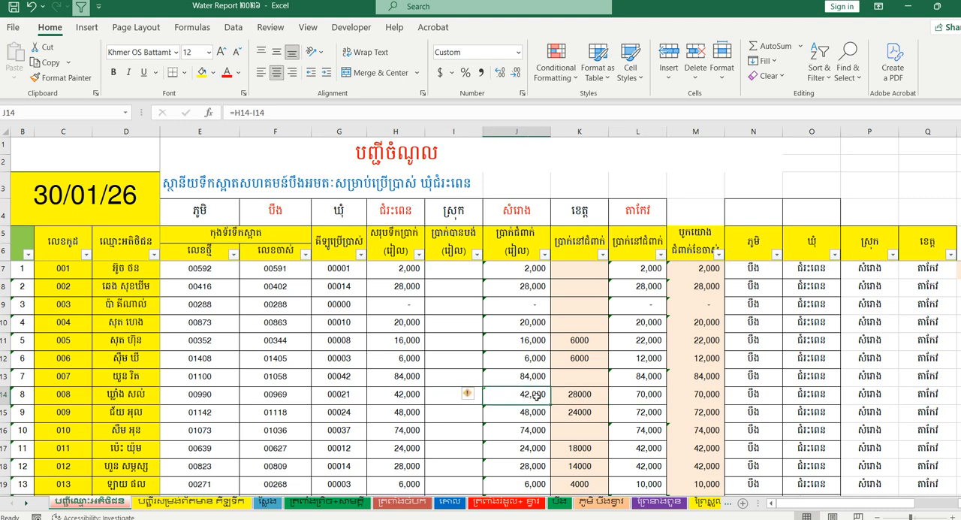
click(575, 398)
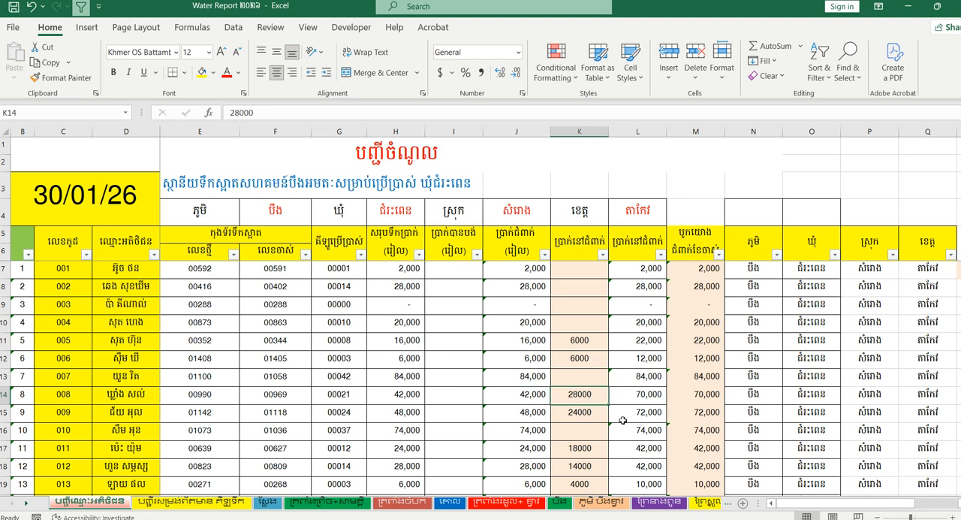
click(524, 399)
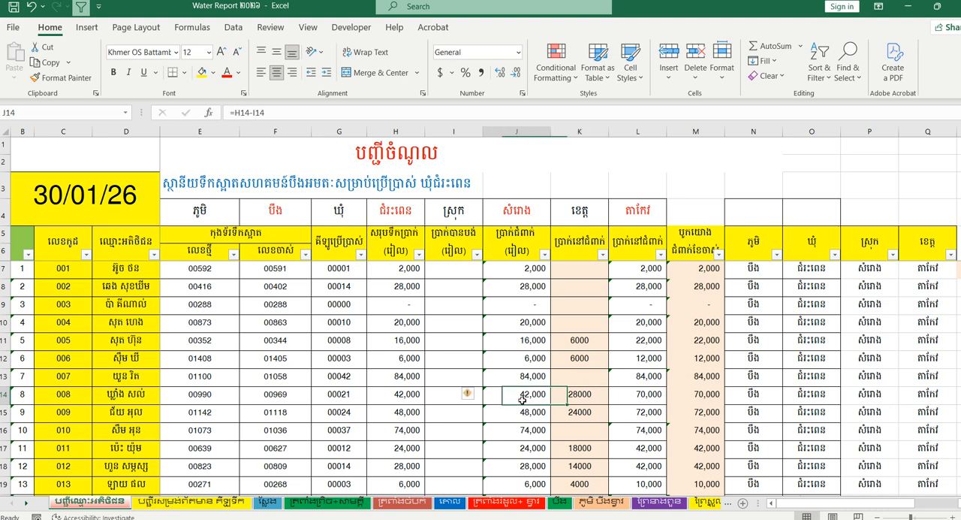
- Enter 40000 as the paid amount in I14 and check the total debt in M14
click(438, 393)
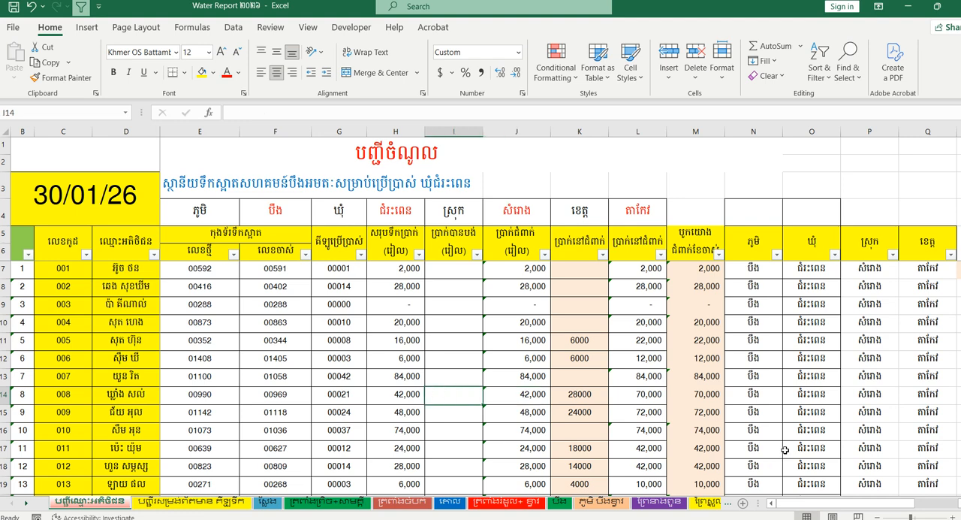
text(4)
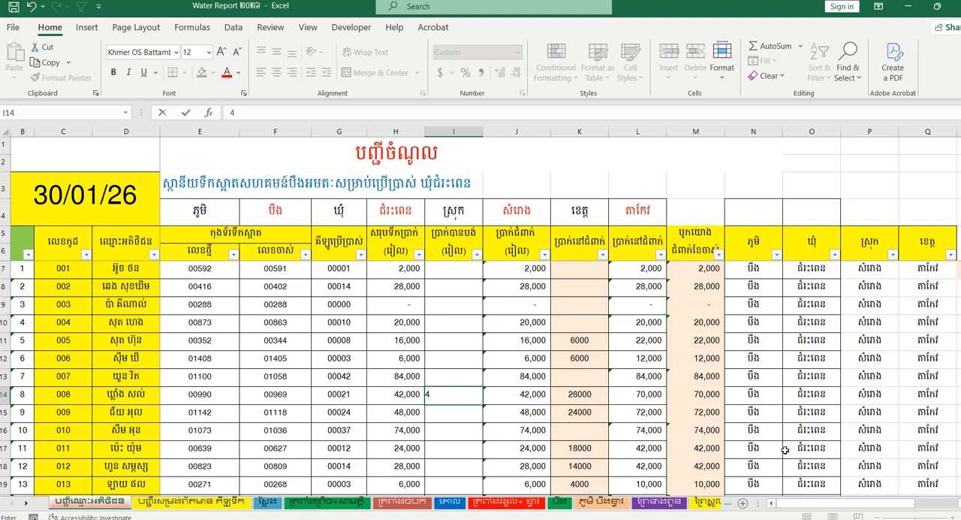
text(0,00000)
key(Return)
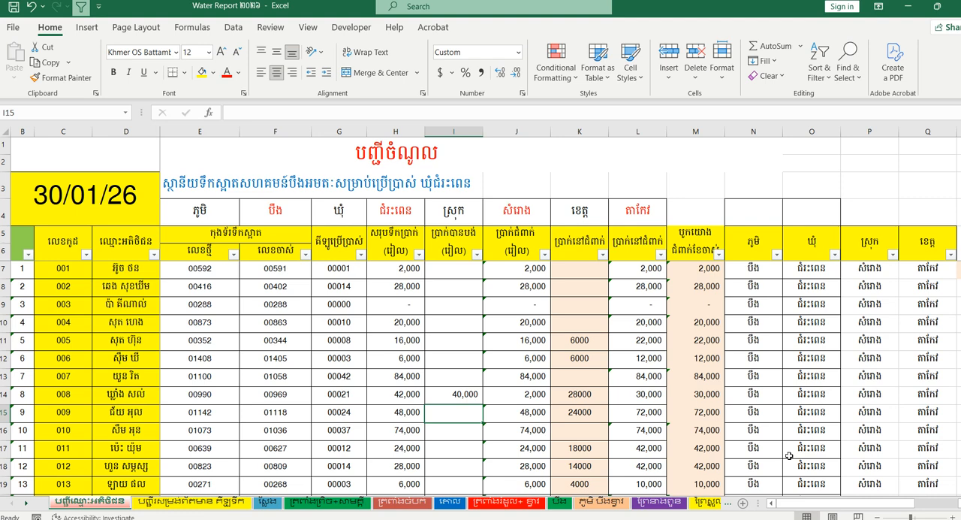
click(702, 392)
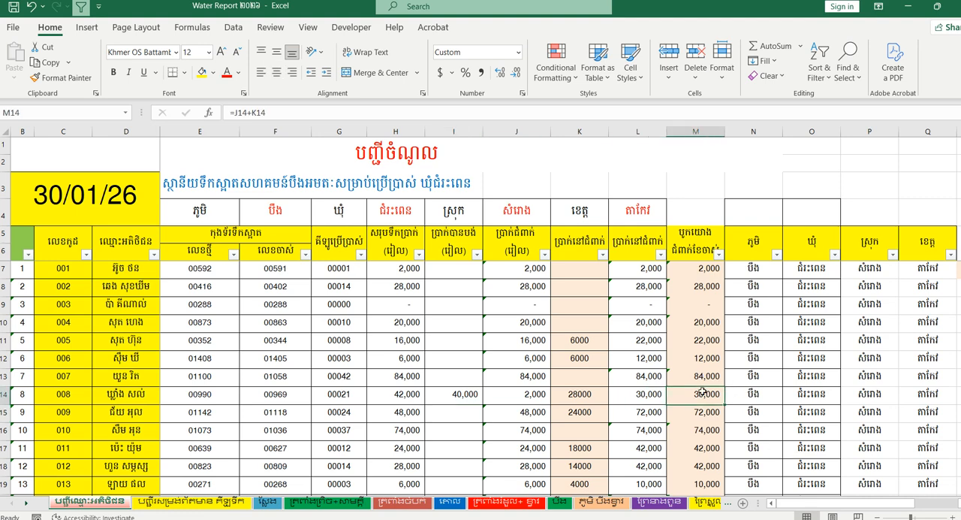
- Copy the total debt in M14 and paste it as a value into the carried-over debt cell K14
key(ctrl+c)
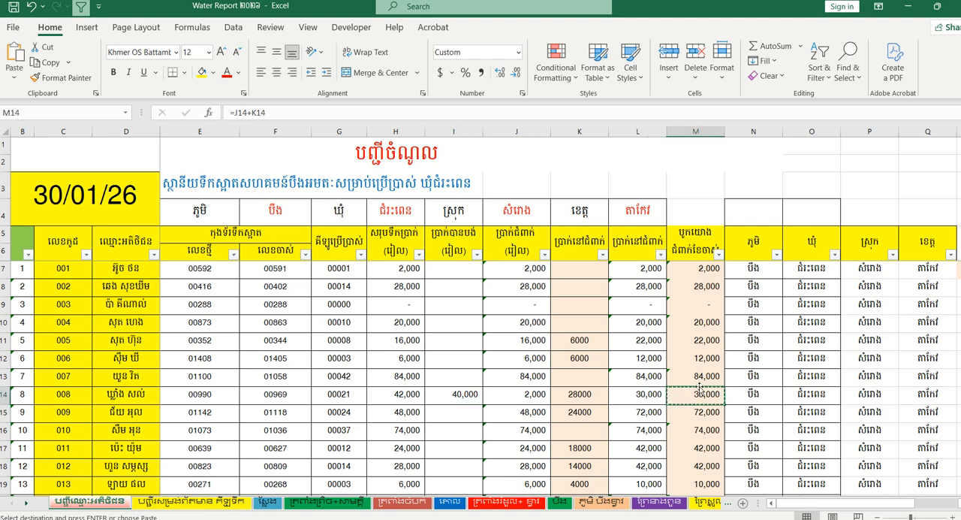
click(577, 402)
right_click(577, 401)
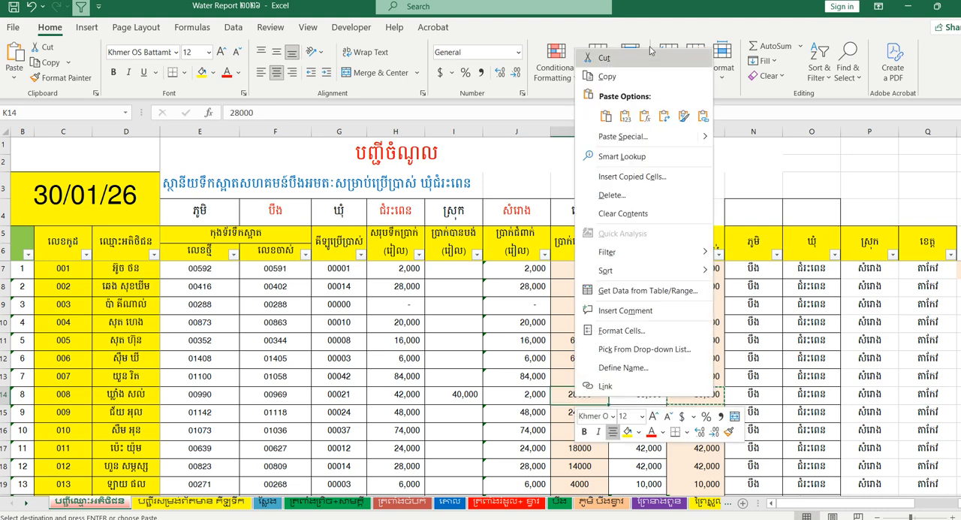
click(625, 116)
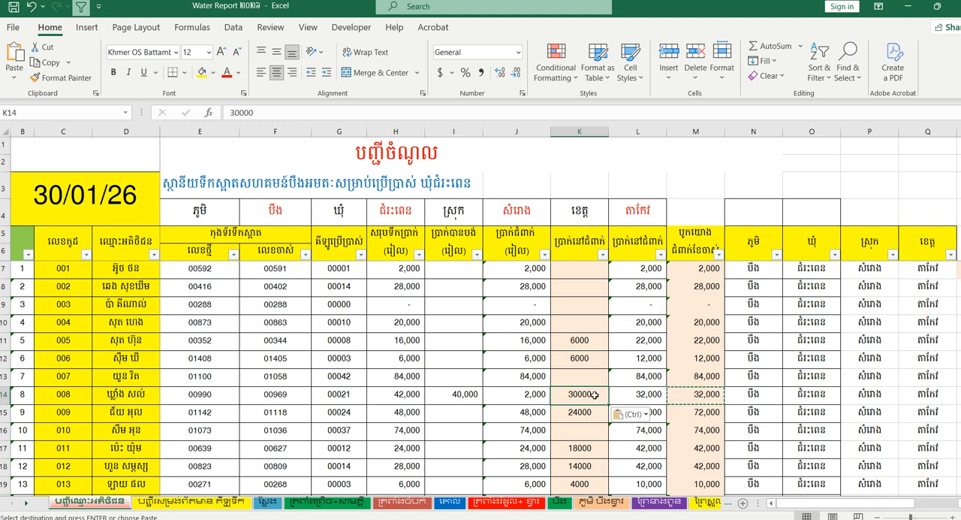
- Clear the paid amount in I14 and check the carried-over debt in K14
click(475, 398)
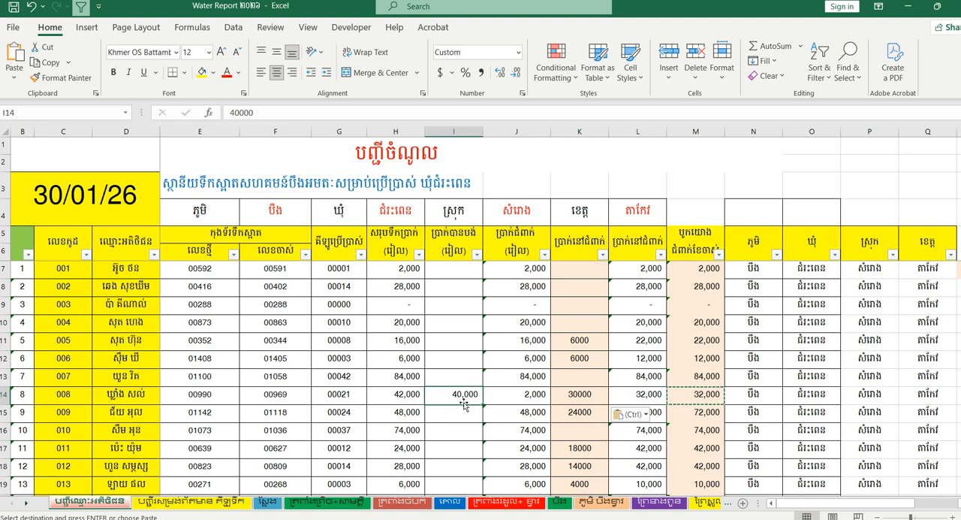
key(Delete)
click(589, 398)
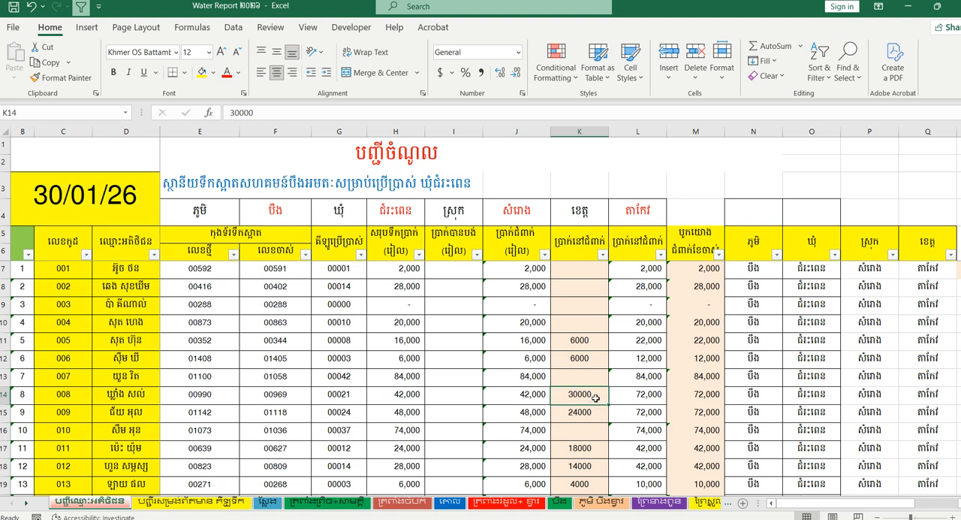
- Undo the clearing of the paid amount in I14 and the value pasted into K14
click(473, 396)
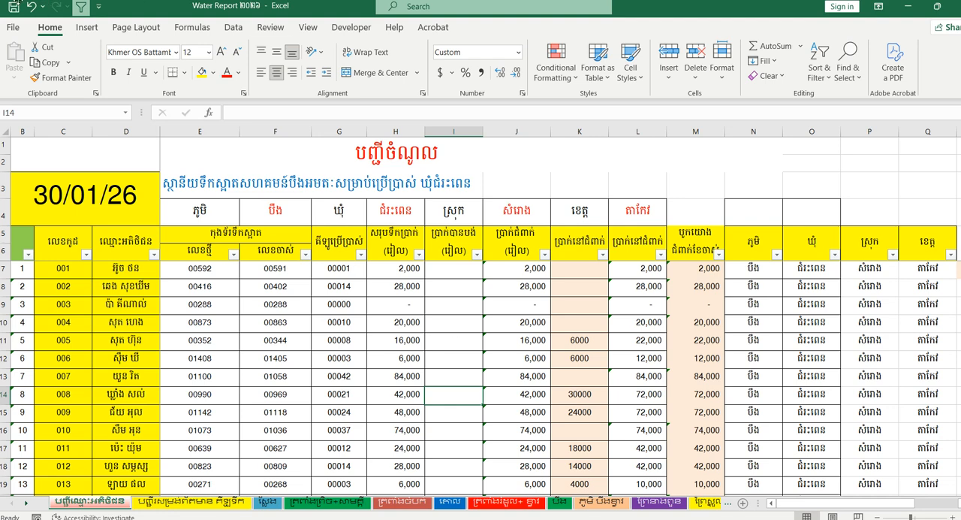
click(31, 7)
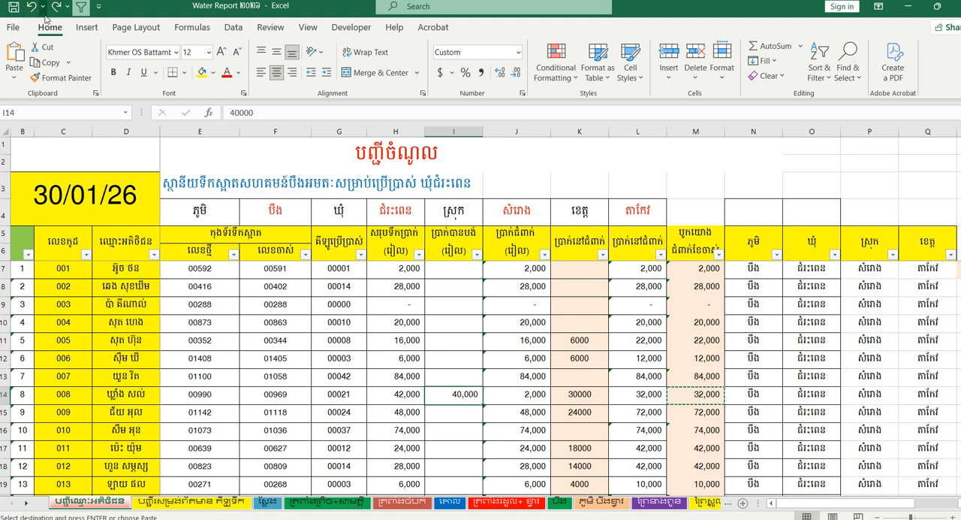
click(30, 7)
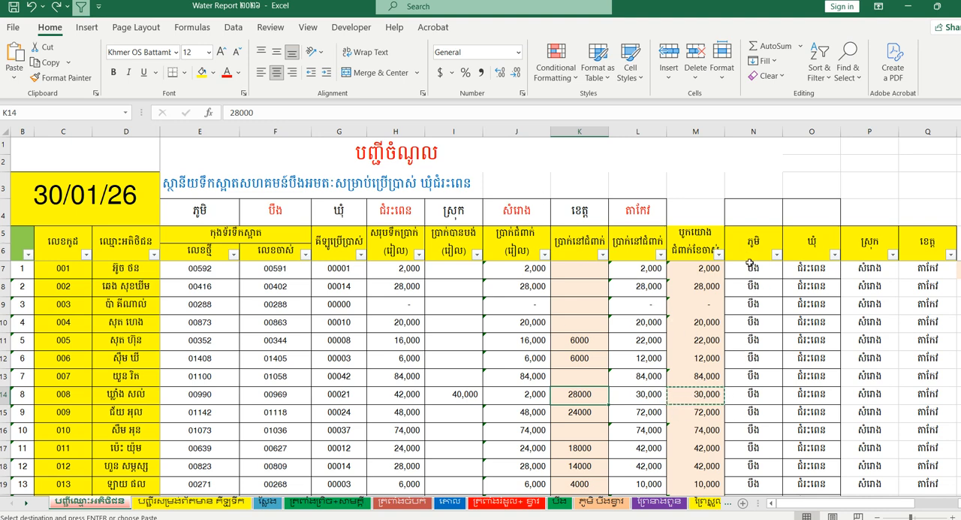
- Examine the date columns R to U, including their first-row entries and the headers in R5 to U5
click(749, 262)
key(Right)
key(Right)
key(Right)
key(Right)
key(Right)
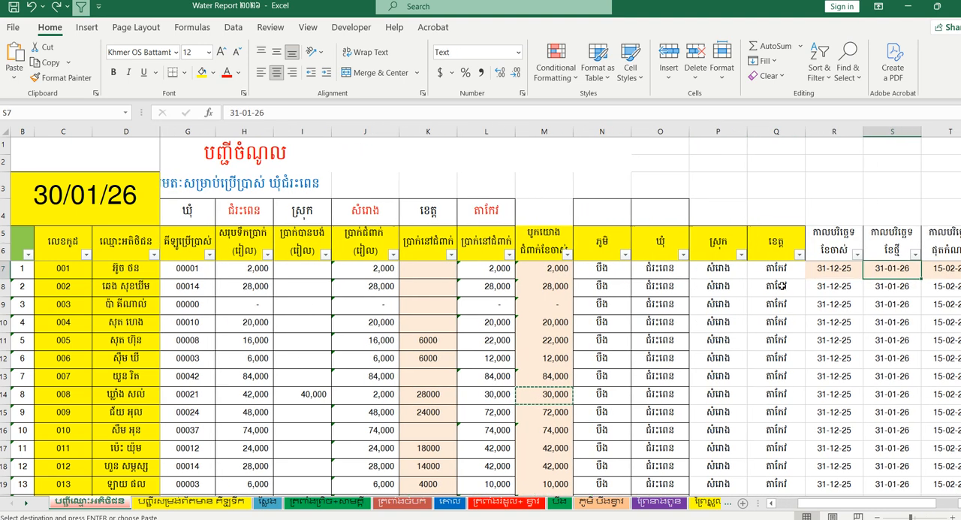
scroll(640, 239, right, 3)
click(640, 239)
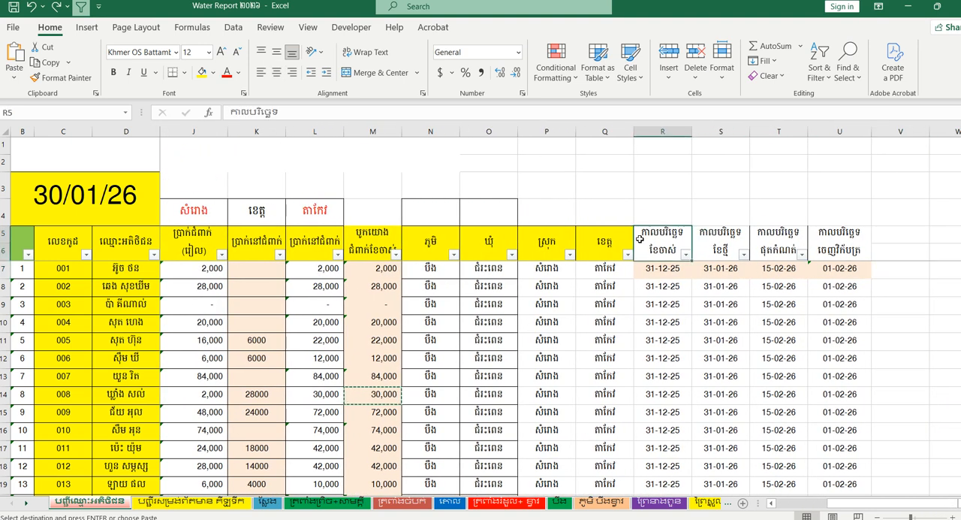
drag(661, 269, 853, 273)
click(800, 319)
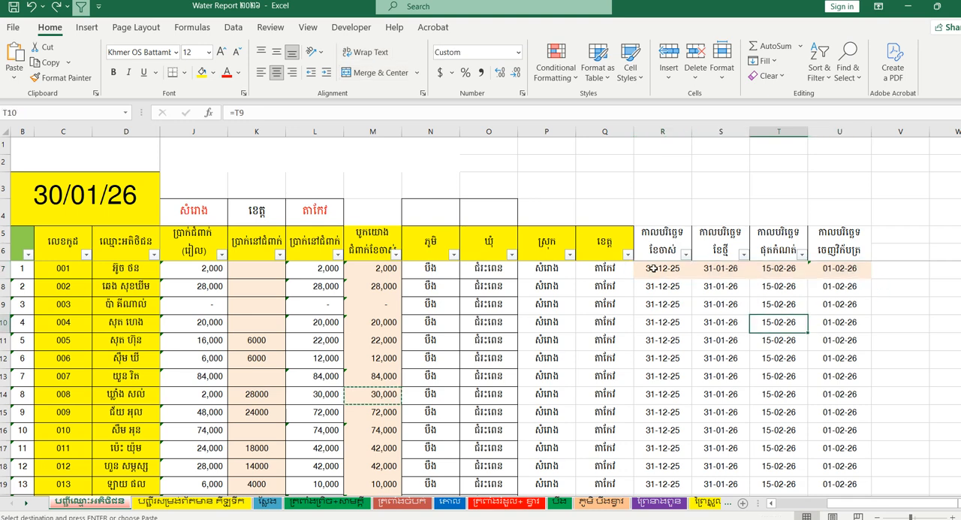
drag(654, 268, 835, 270)
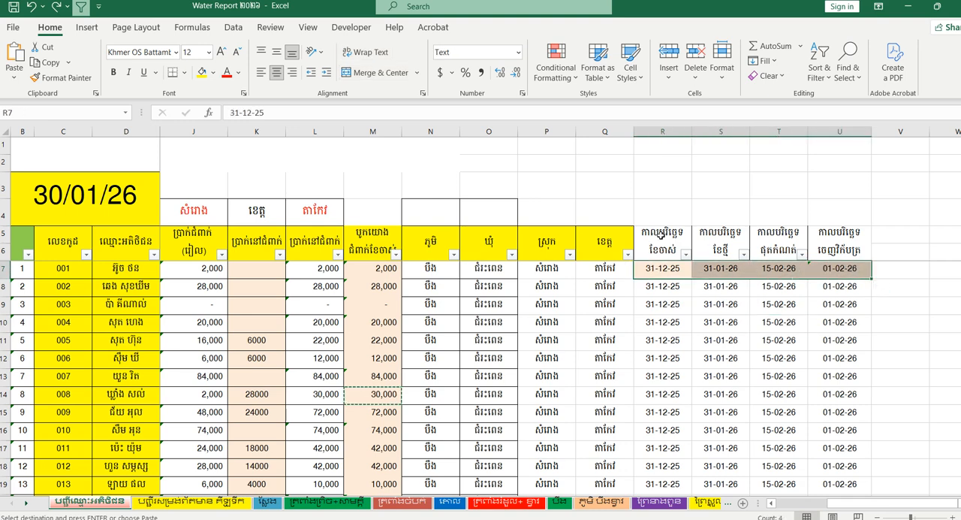
click(661, 234)
click(739, 242)
click(798, 239)
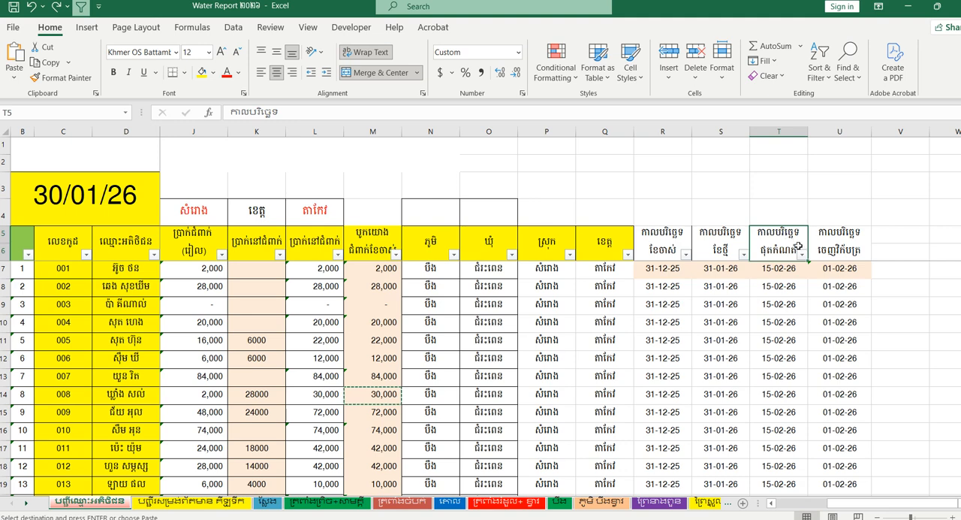
click(856, 240)
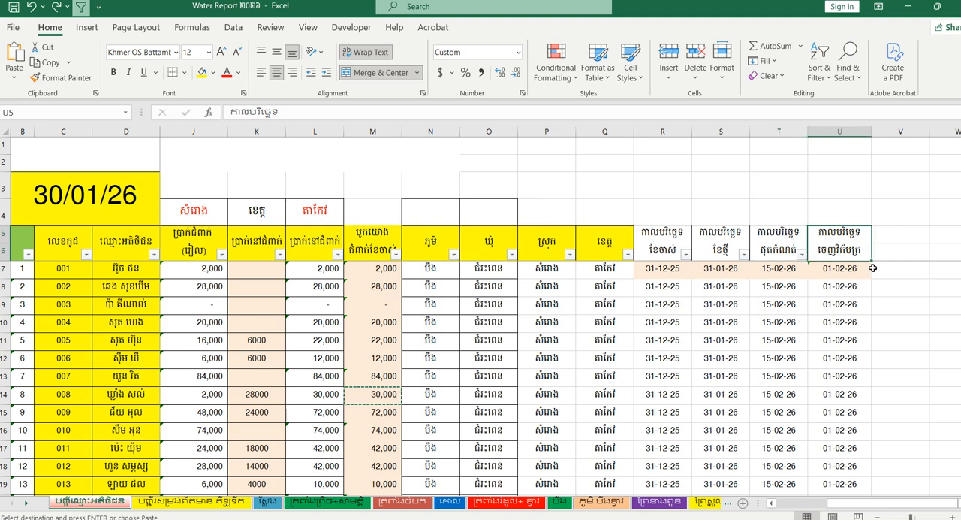
- Review the old reading, new reading, deadline and invoice issue dates one by one in R7 to U7
click(753, 343)
drag(662, 271, 837, 270)
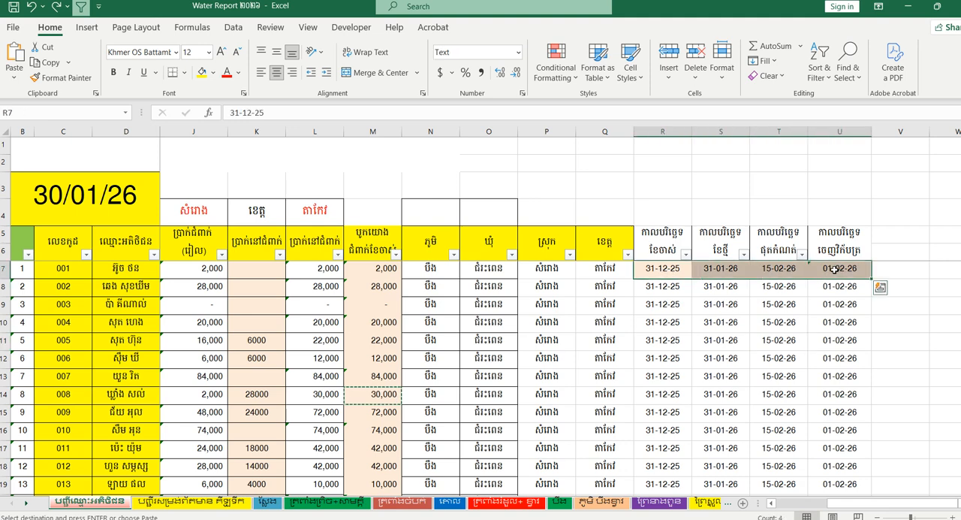
click(672, 291)
click(665, 272)
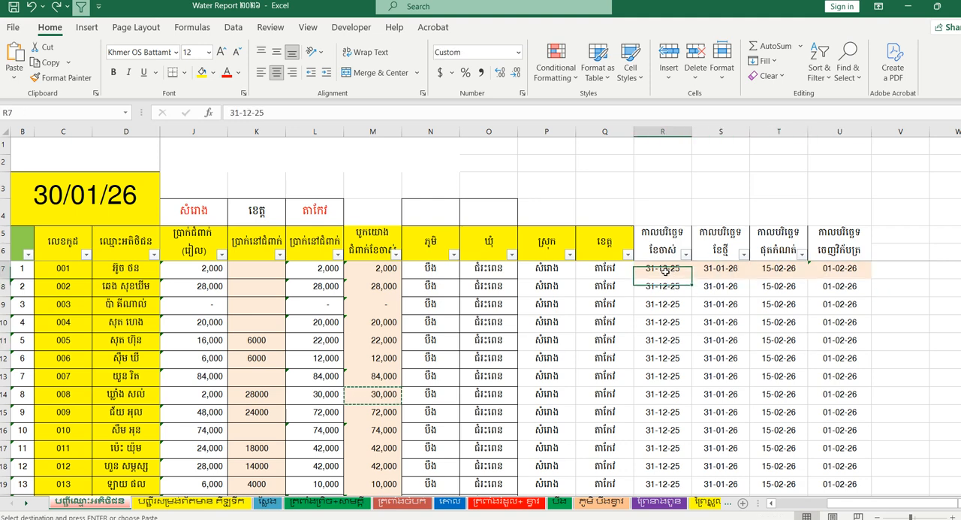
click(717, 270)
click(785, 270)
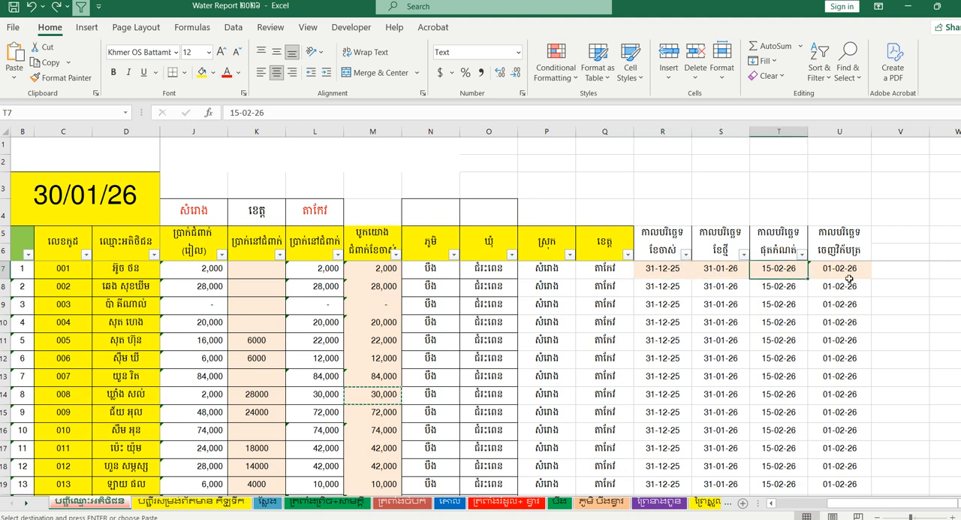
click(848, 273)
click(656, 275)
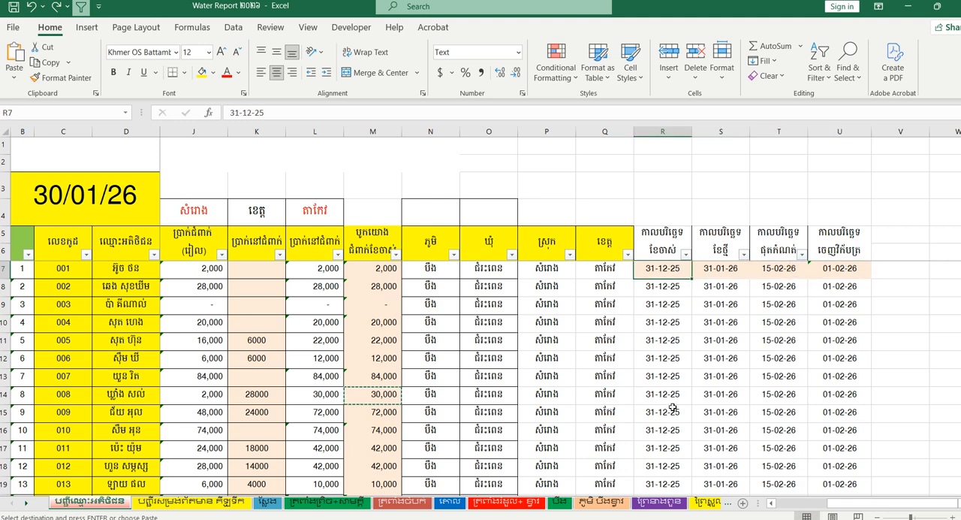
click(719, 268)
click(803, 271)
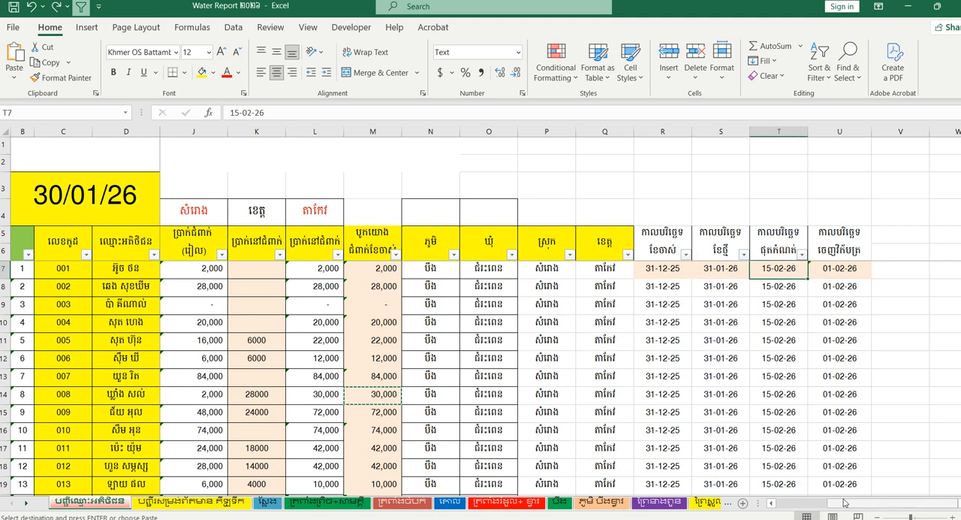
- Examine the invoices laid out on the ស្លែង village sheet and glance at the neighbouring village sheet
drag(846, 502, 787, 503)
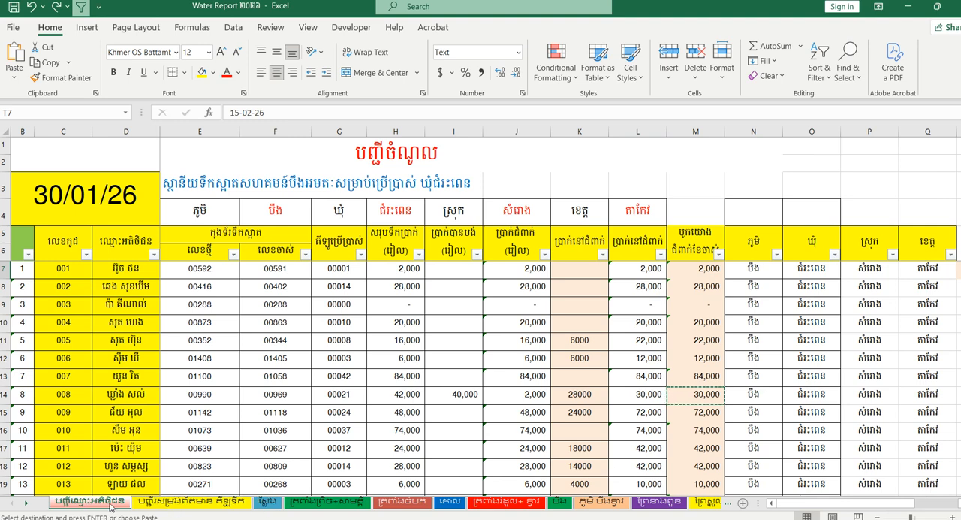
click(267, 502)
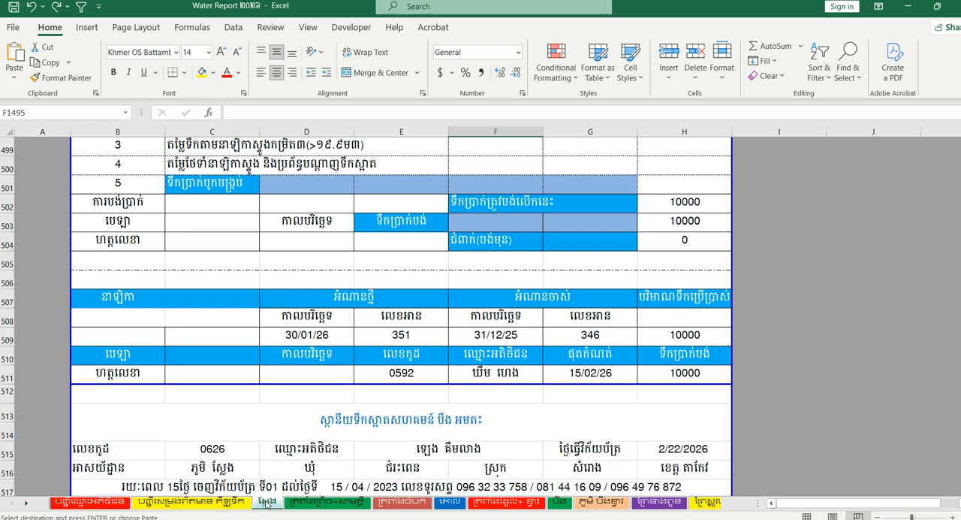
scroll(320, 360, up, 14)
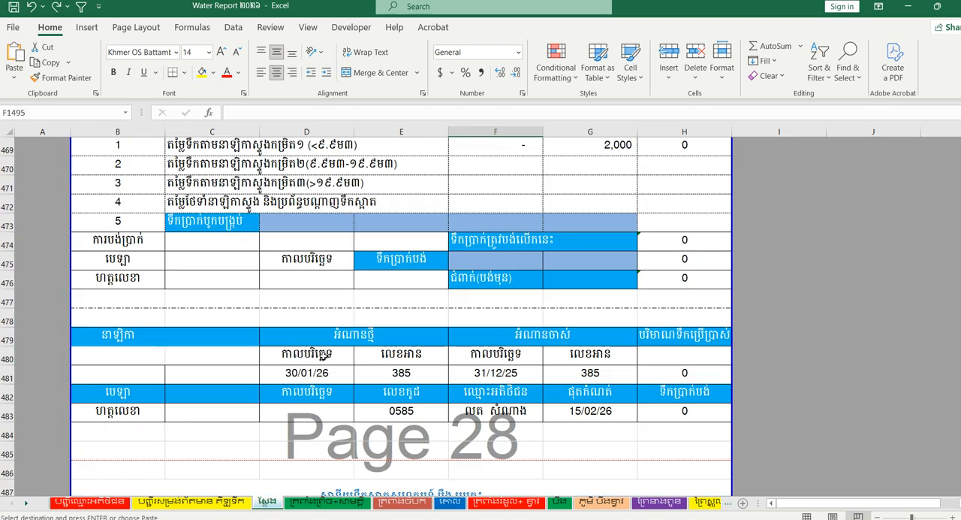
scroll(323, 356, up, 12)
scroll(307, 357, down, 13)
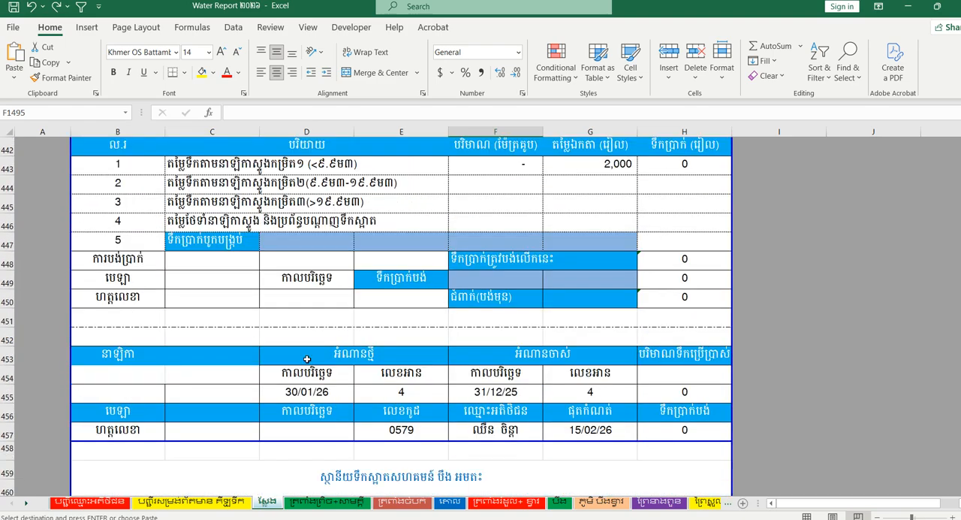
scroll(318, 353, down, 4)
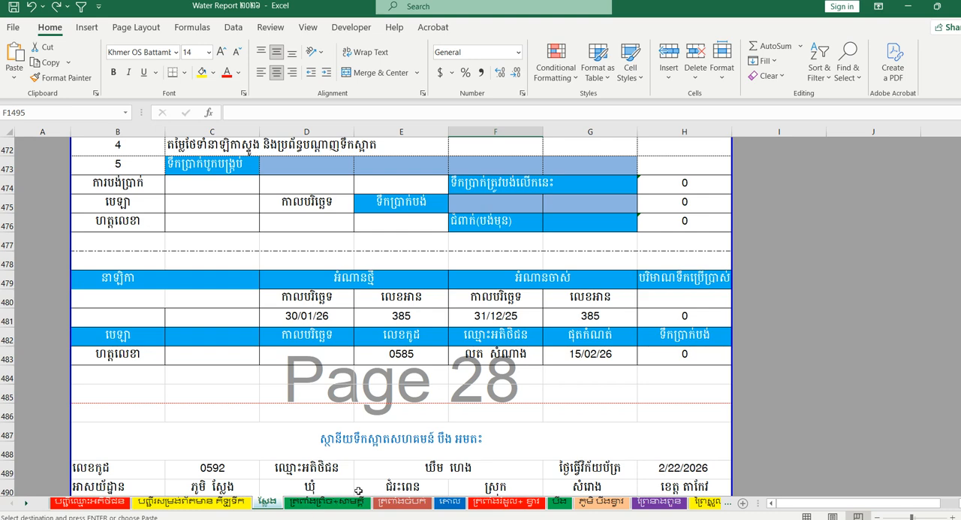
click(309, 508)
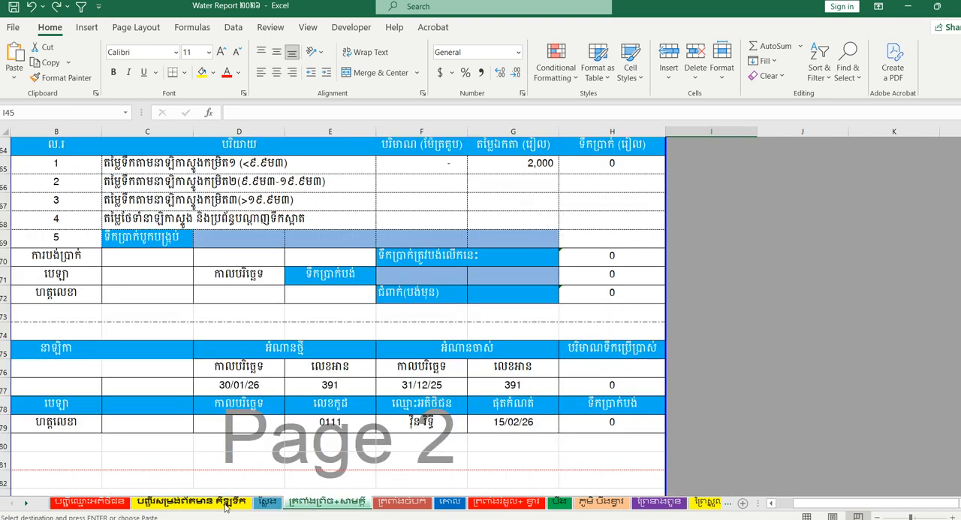
click(268, 502)
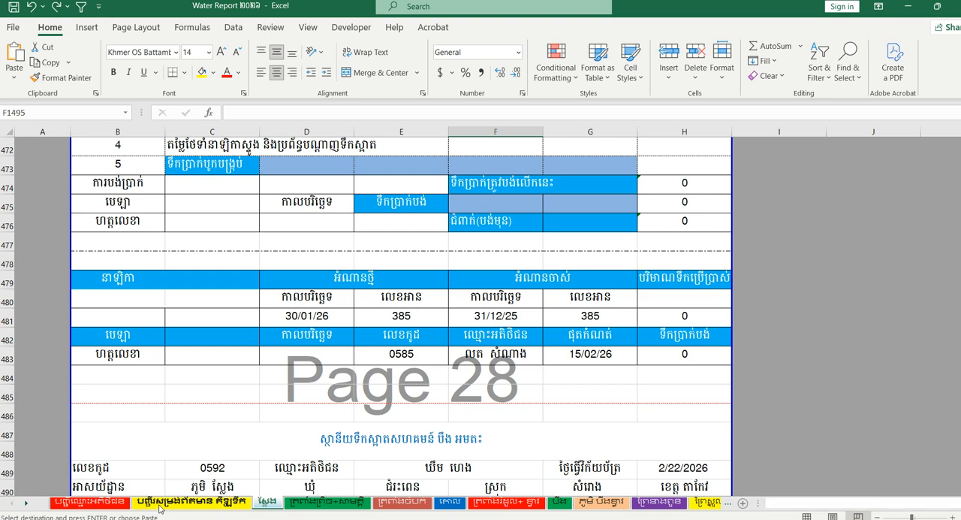
- Check the per-village water usage summary sheet and look through the customer list sheet again
click(159, 508)
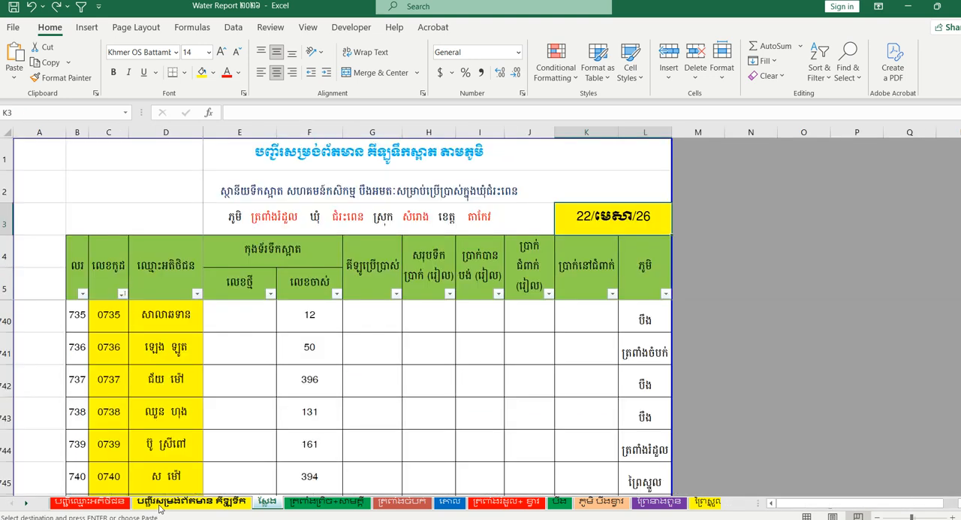
click(105, 501)
scroll(417, 381, down, 2)
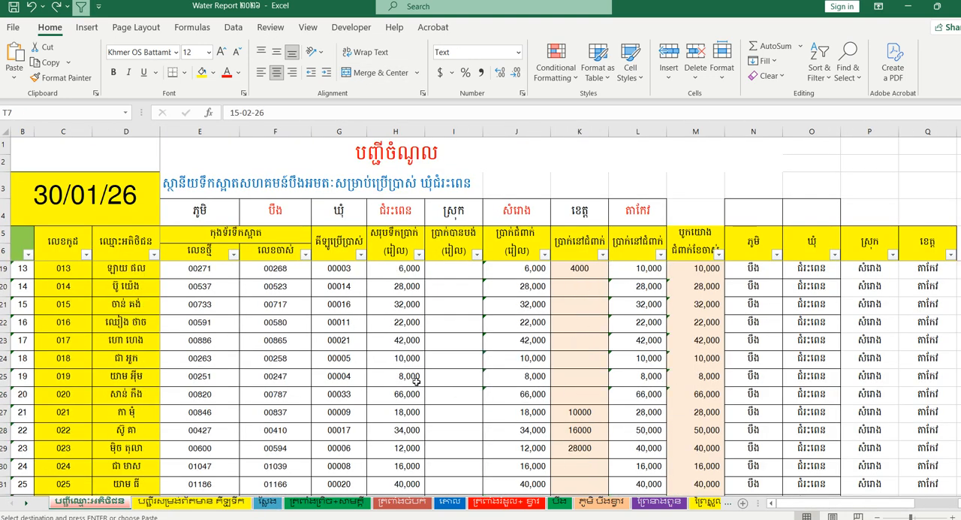
scroll(417, 382, up, 2)
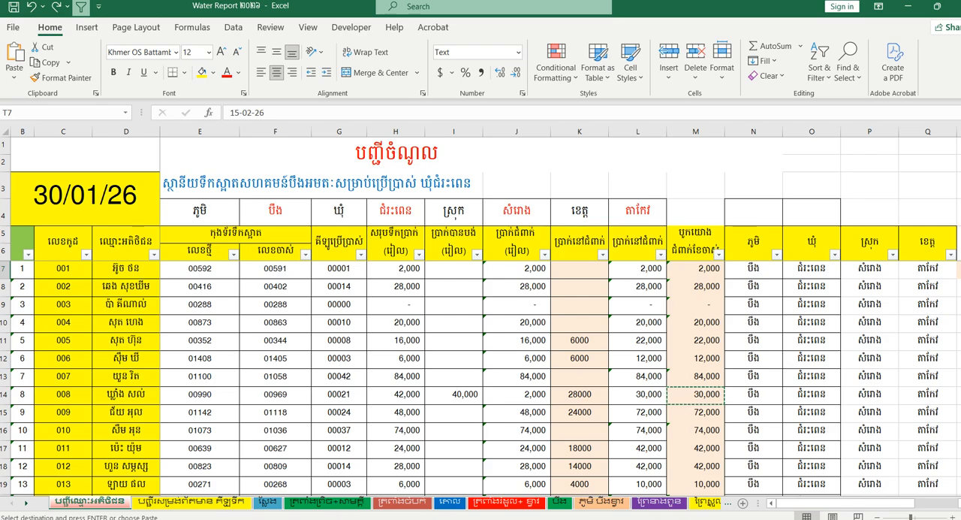
key(alt+Tab)
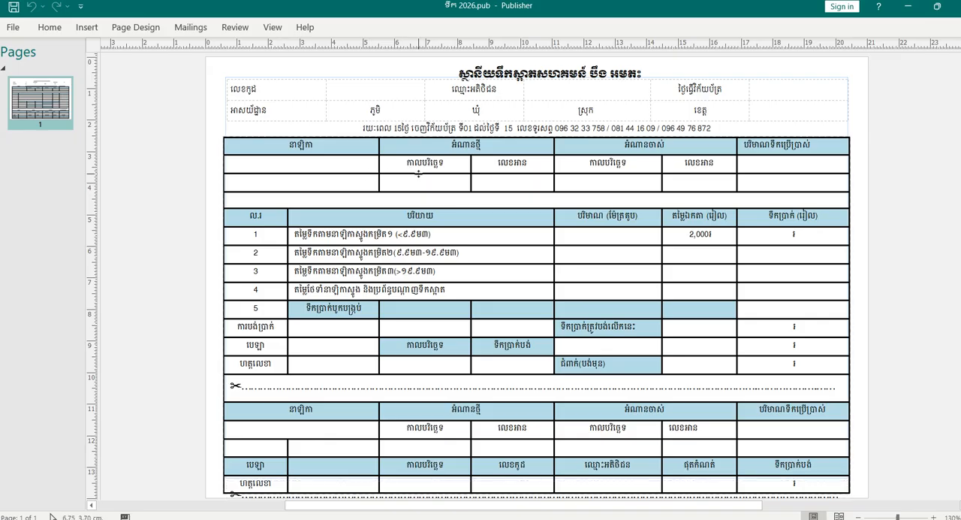
scroll(419, 173, up, 3)
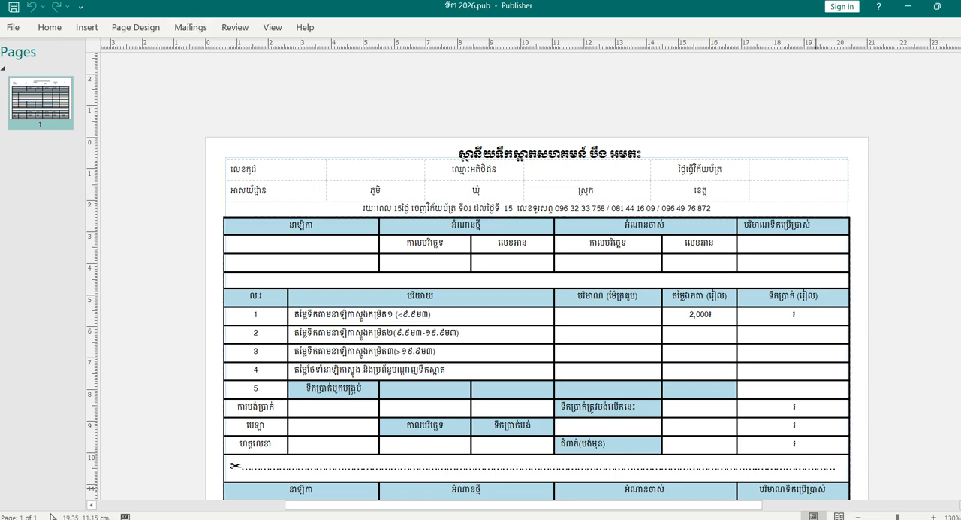
click(50, 27)
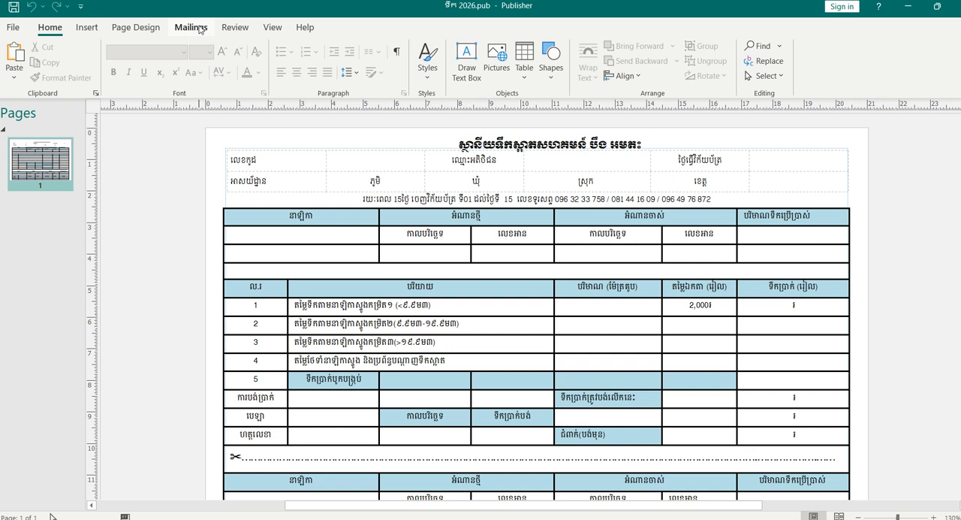
click(191, 28)
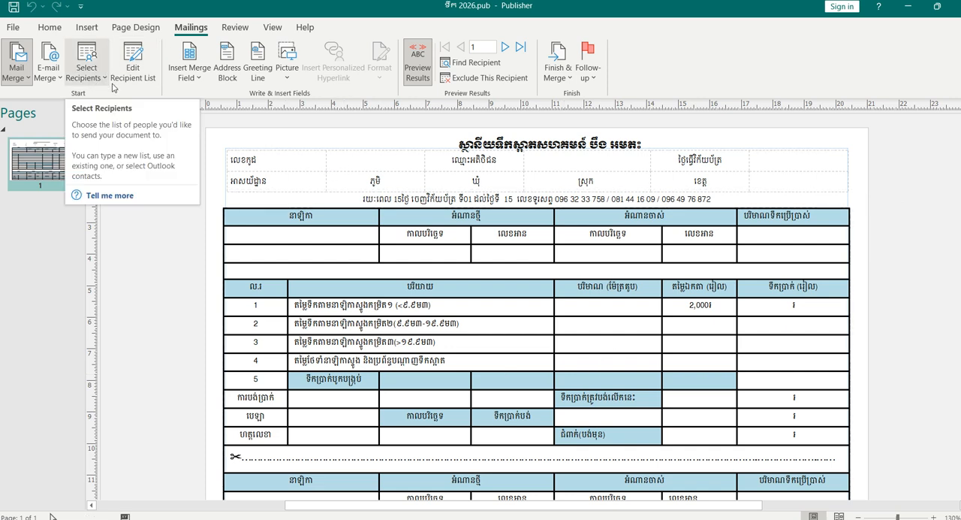
click(103, 82)
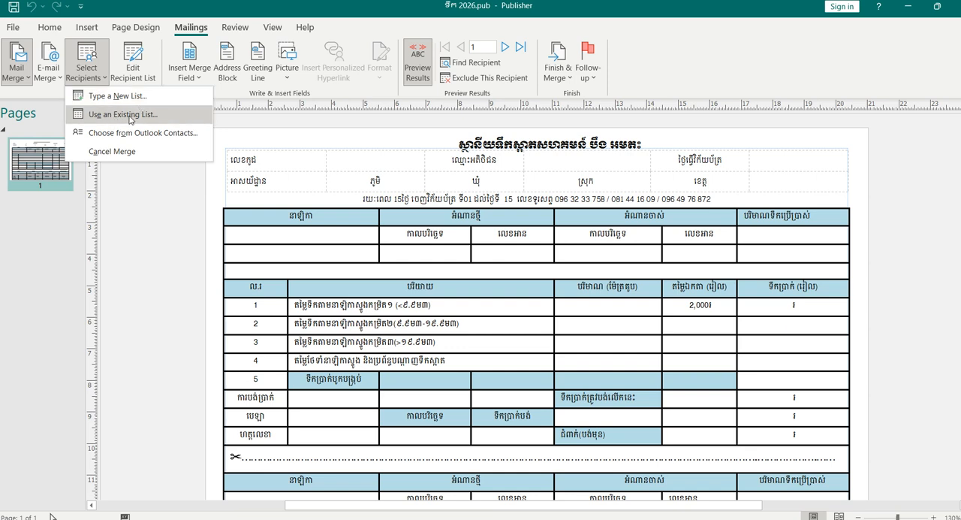
click(131, 119)
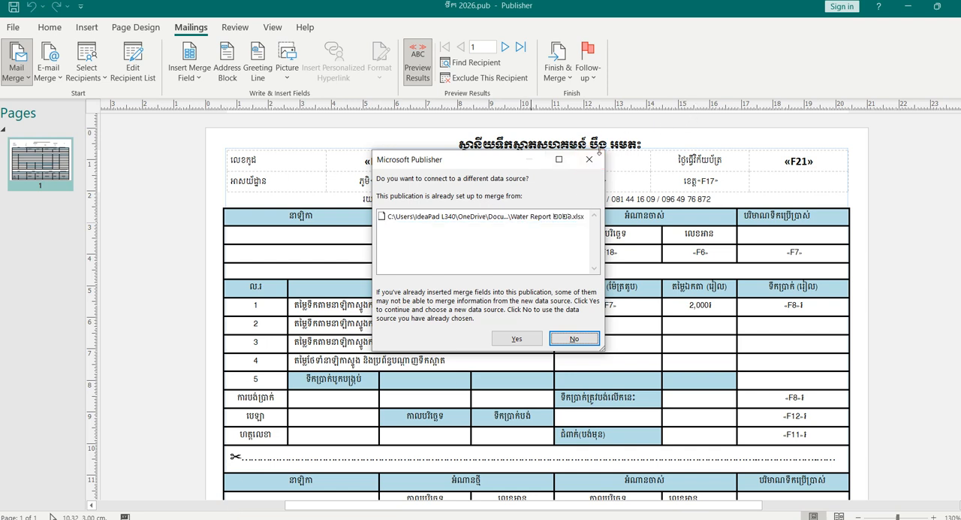
click(597, 160)
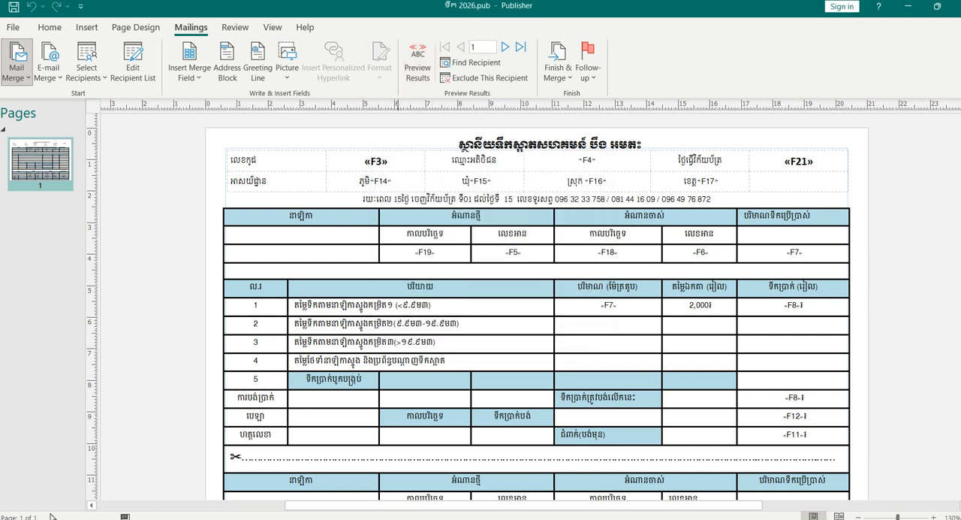
- Switch to Excel and close the Water Report ២០២៦ workbook without saving its changes
click(427, 514)
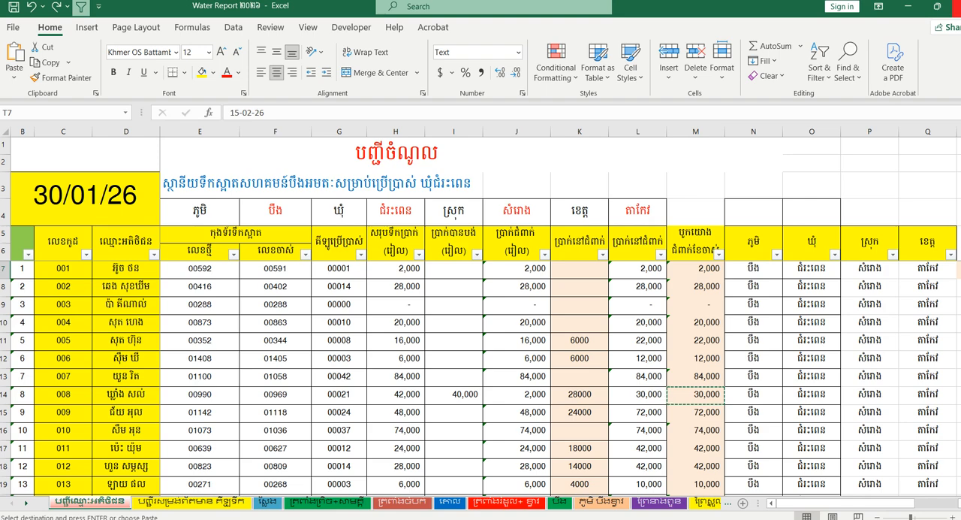
click(956, 6)
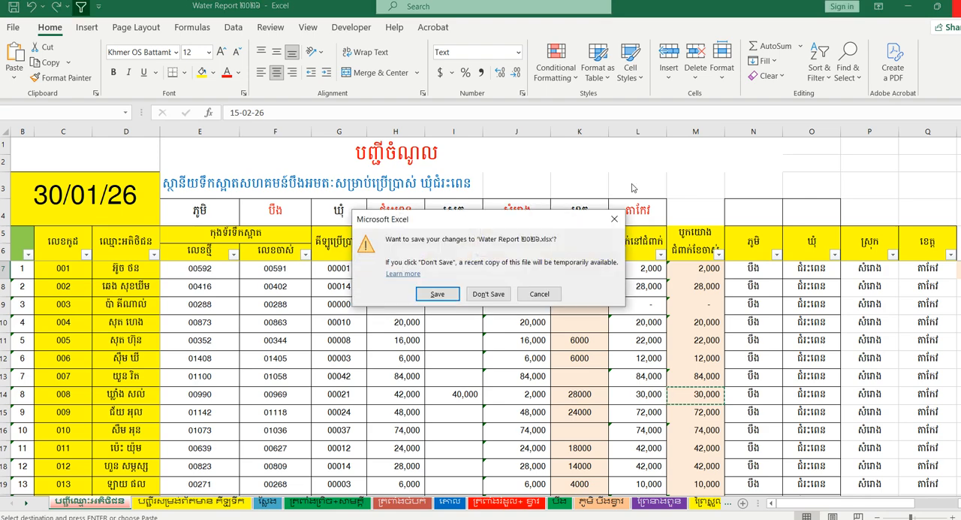
click(488, 294)
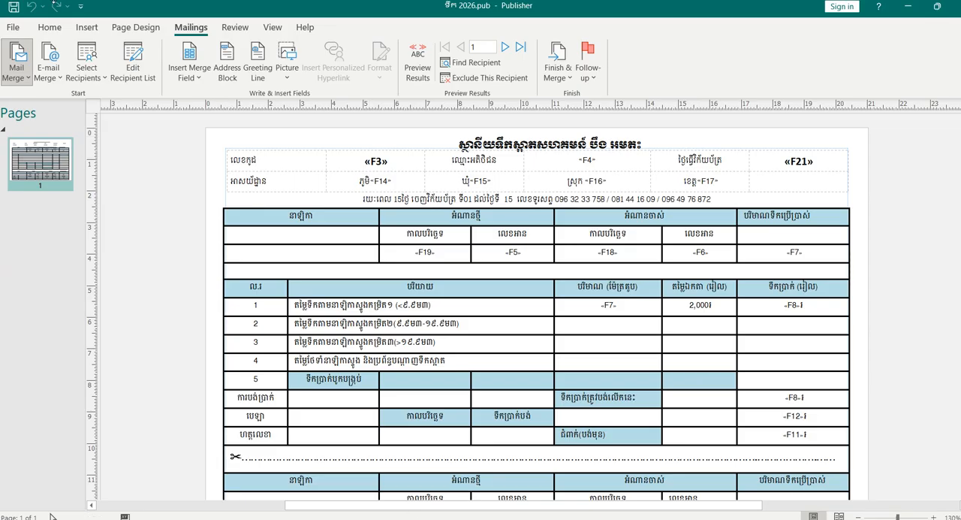
- Choose an existing list as a different mail merge data source, opening the Water Report ២០២៦ workbook from Documents
click(87, 61)
click(110, 117)
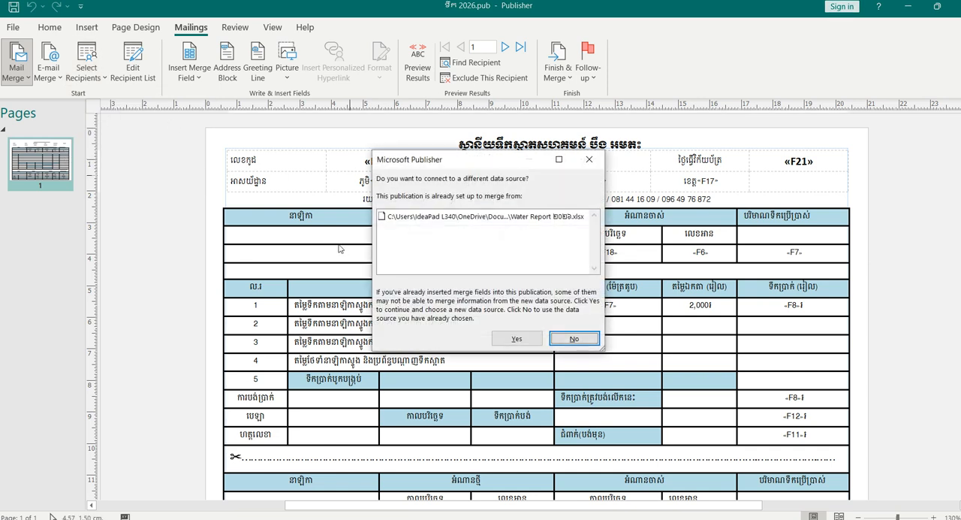
click(516, 340)
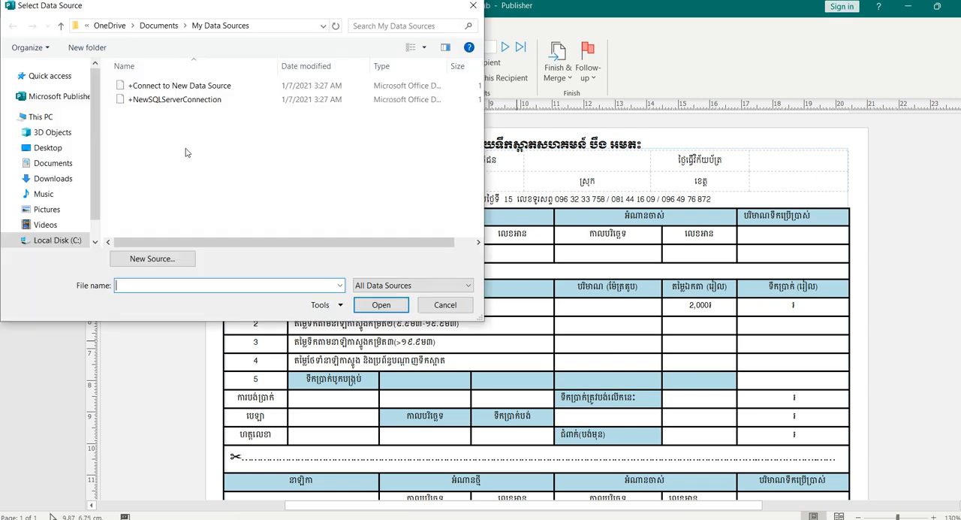
click(61, 168)
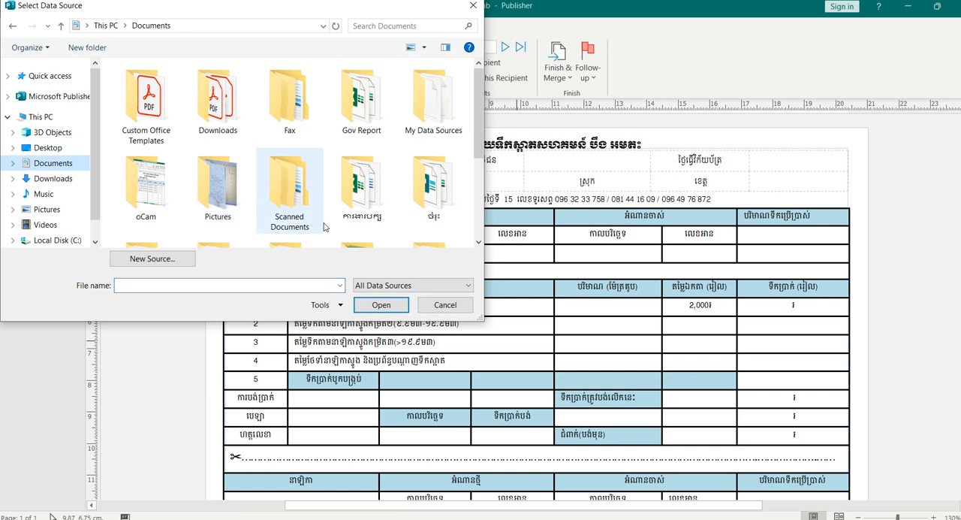
scroll(360, 195, down, 3)
click(298, 214)
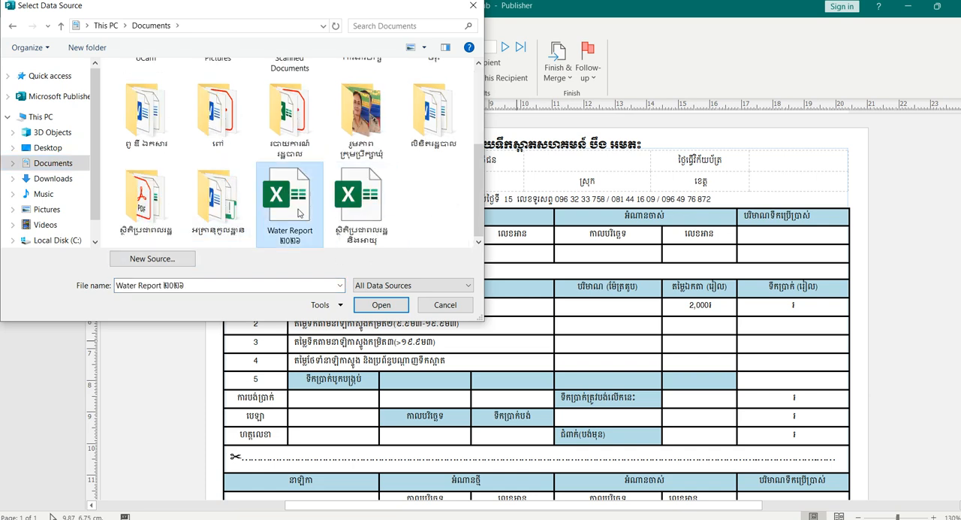
click(381, 305)
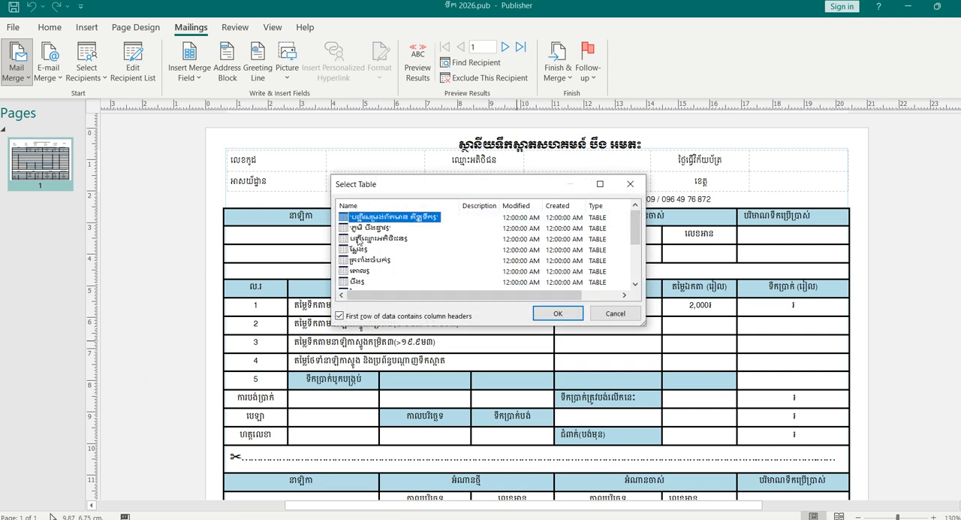
- Use the បញ្ជីឈ្មោះអតិថិជន$ table with first-row column headers, accept the recipient list and check the available merge fields
click(378, 238)
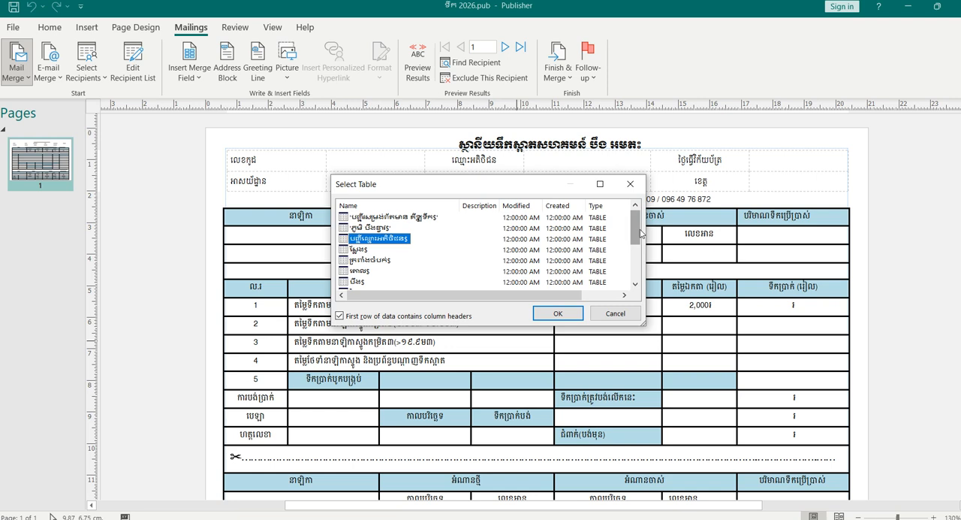
click(635, 259)
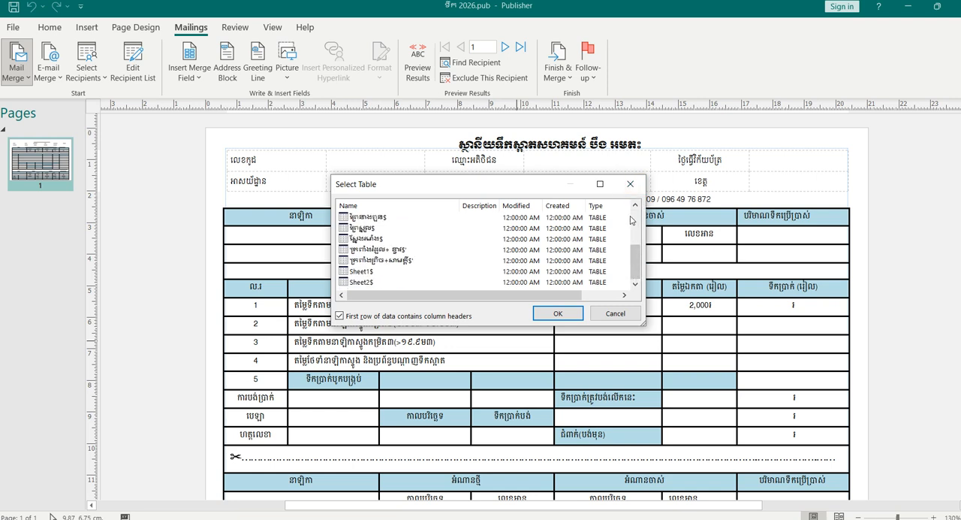
click(637, 213)
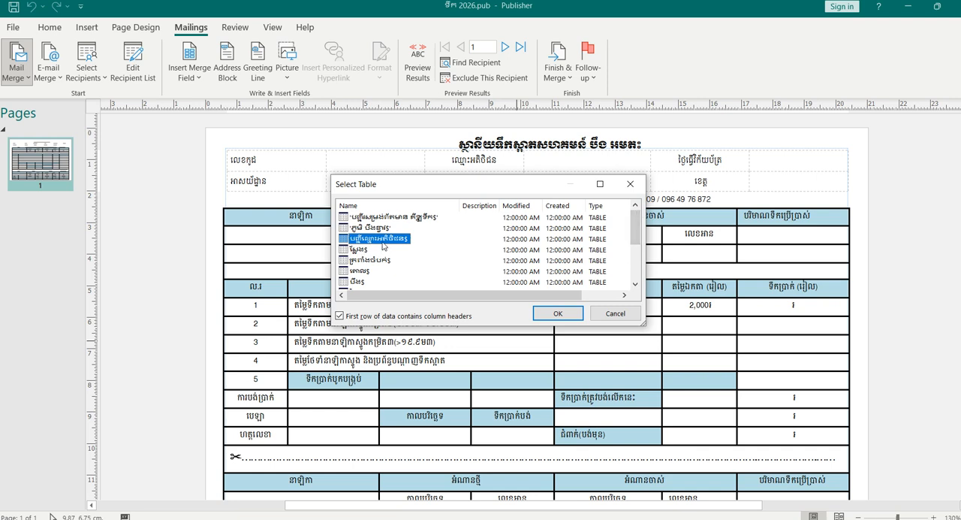
click(575, 314)
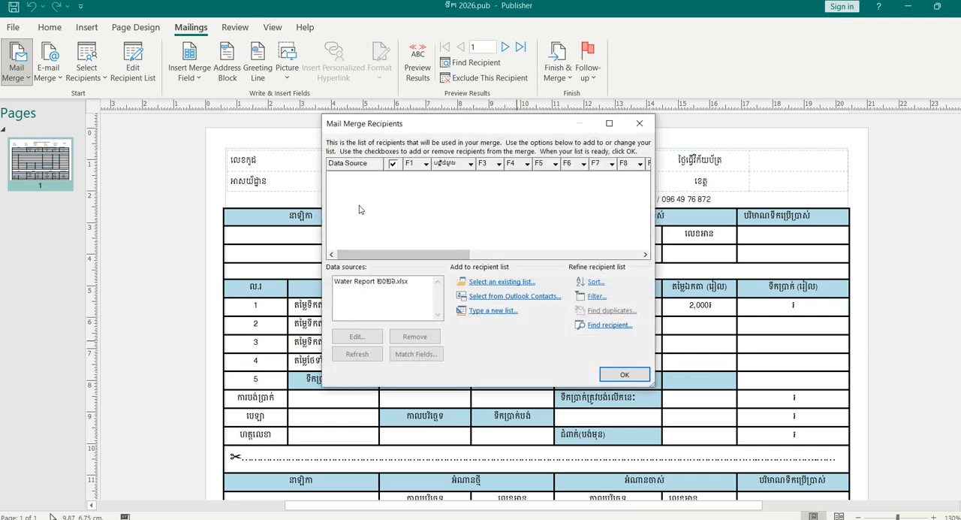
click(612, 374)
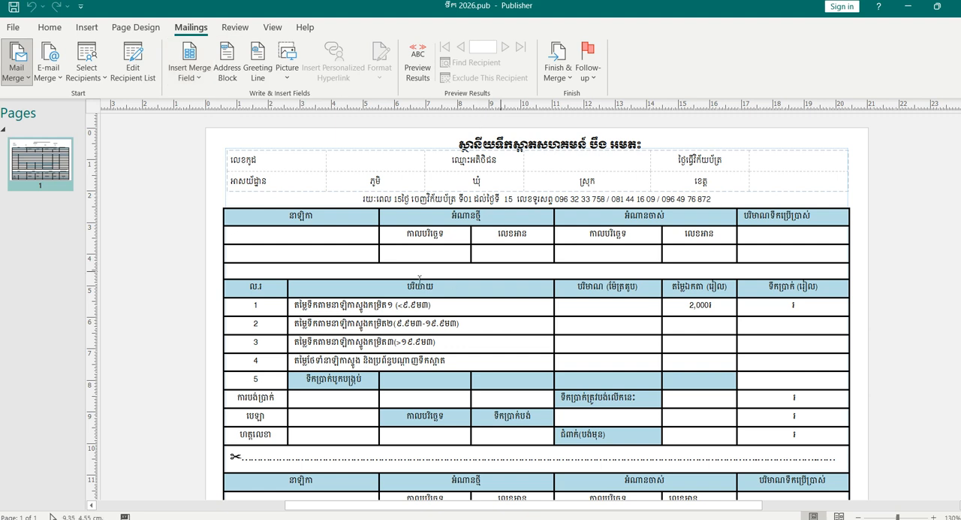
click(199, 83)
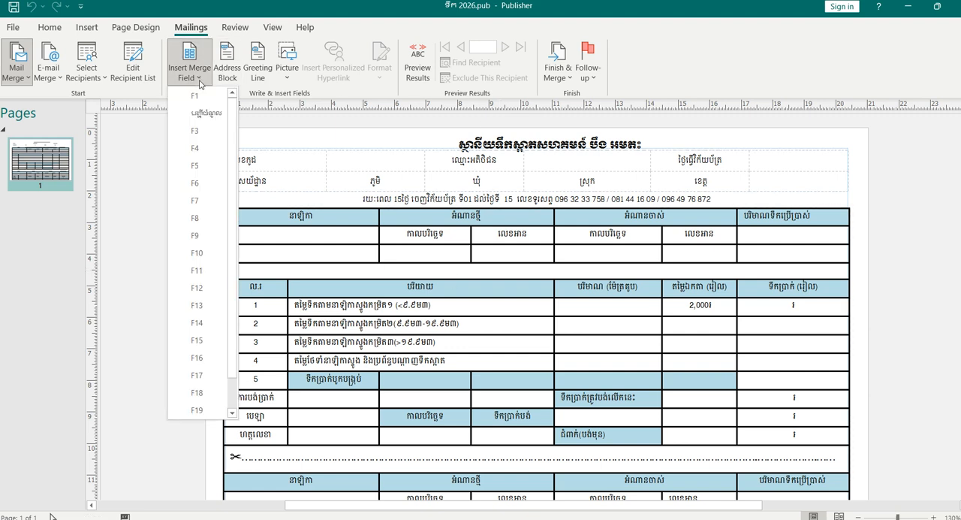
click(368, 180)
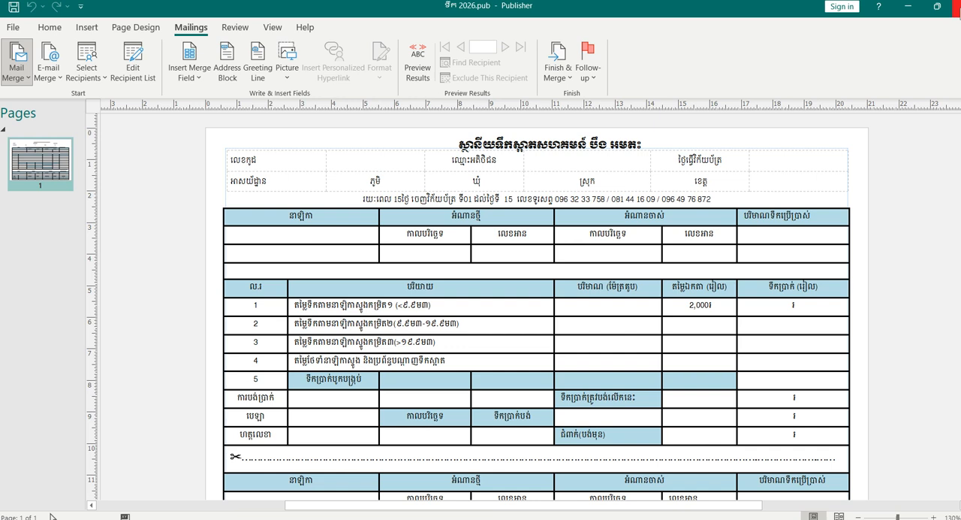
- Close the publication without saving and reopen ទឹក 2026 from Documents with access to its external data
click(958, 9)
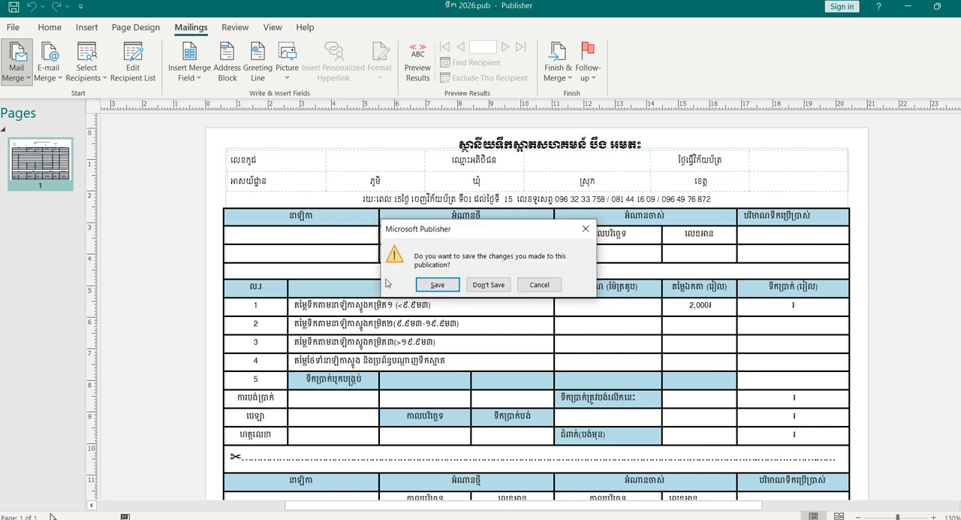
click(492, 290)
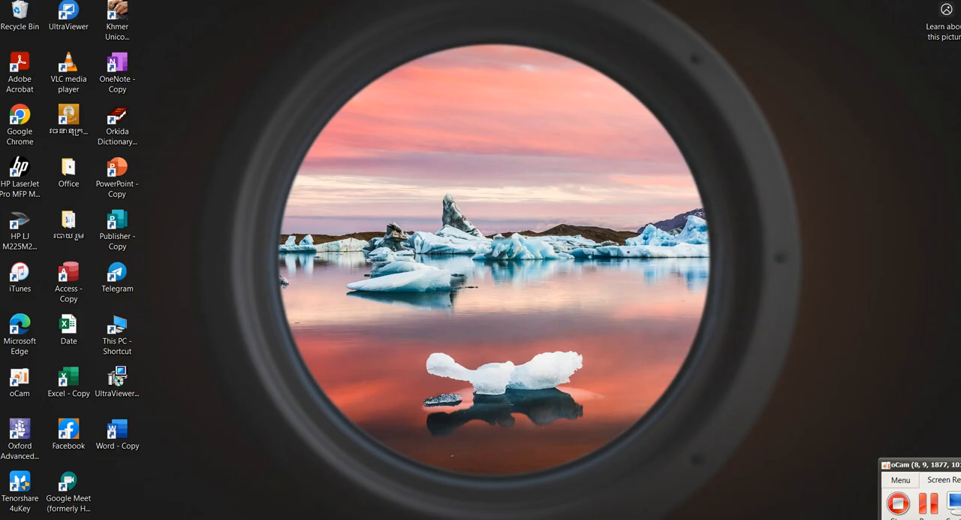
click(330, 519)
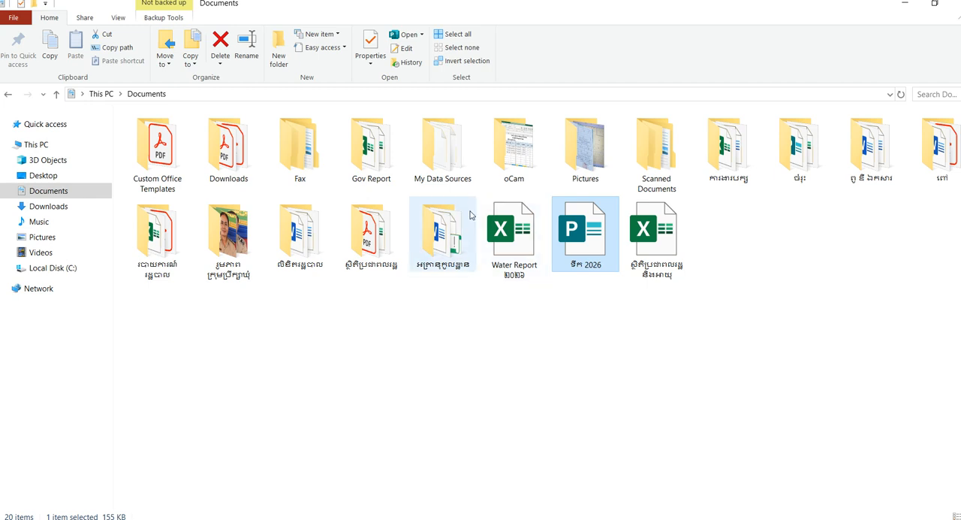
double_click(586, 231)
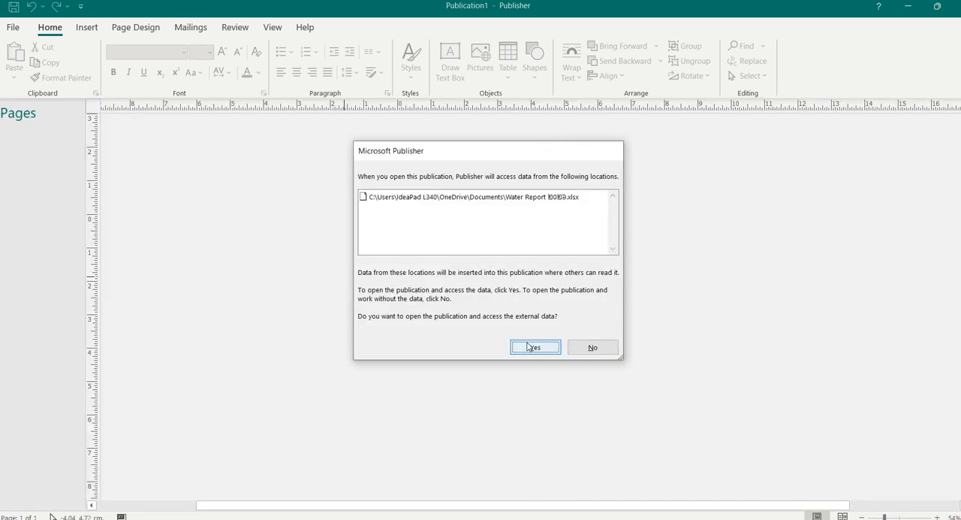
click(531, 347)
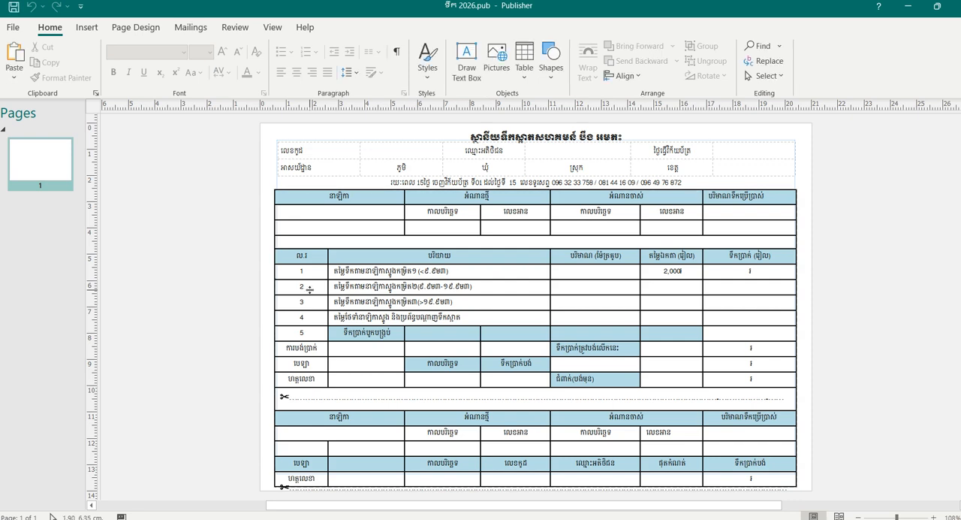
- Preview the merged invoice for recipient record 6
click(201, 24)
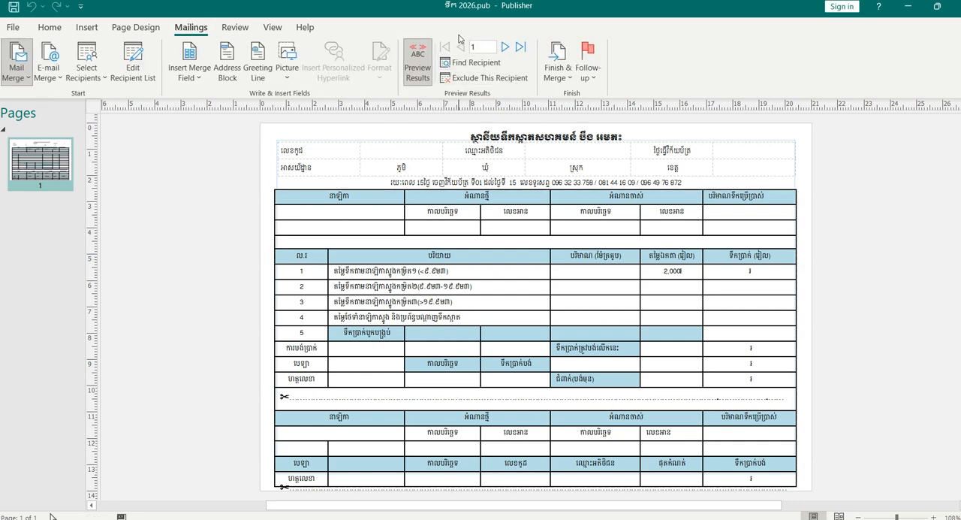
click(488, 47)
text(6)
key(Return)
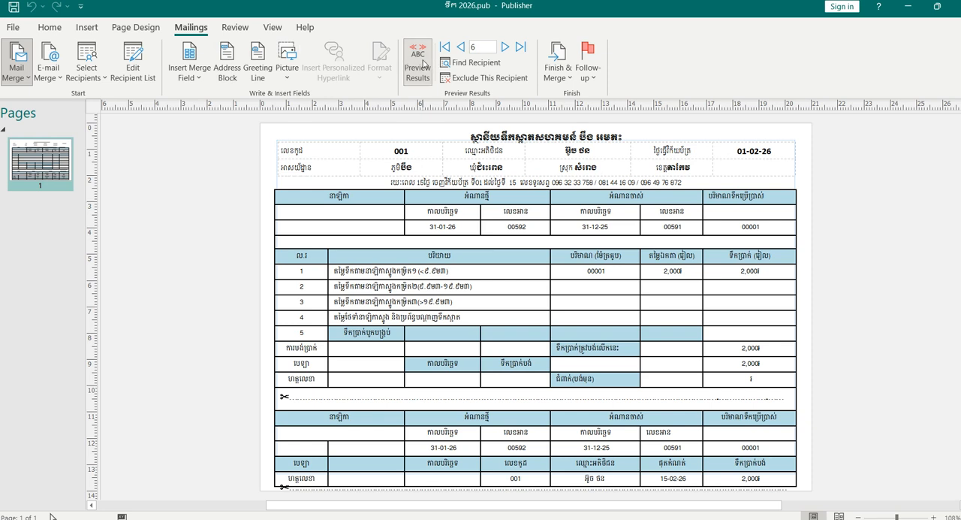
- Turn off the results preview and replace the F3 merge field beside លេខកូដ with F7
click(424, 65)
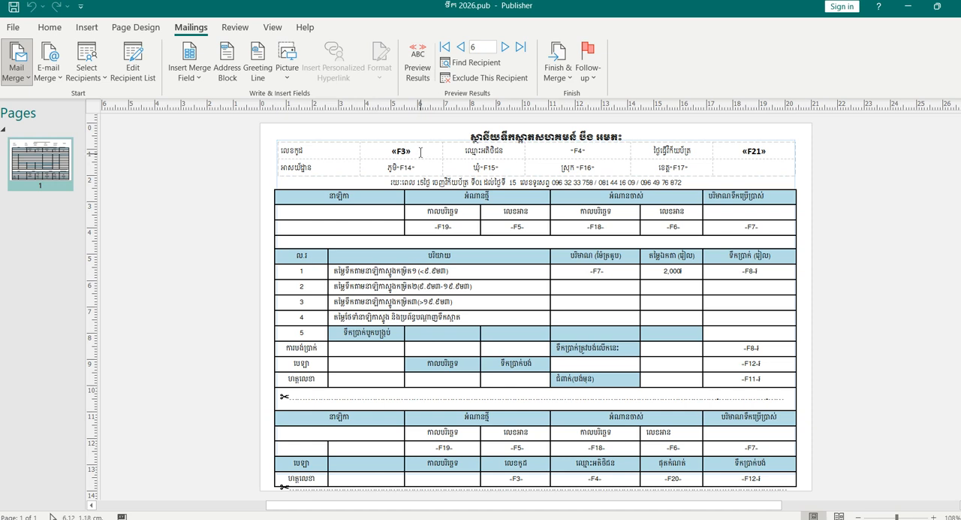
click(421, 149)
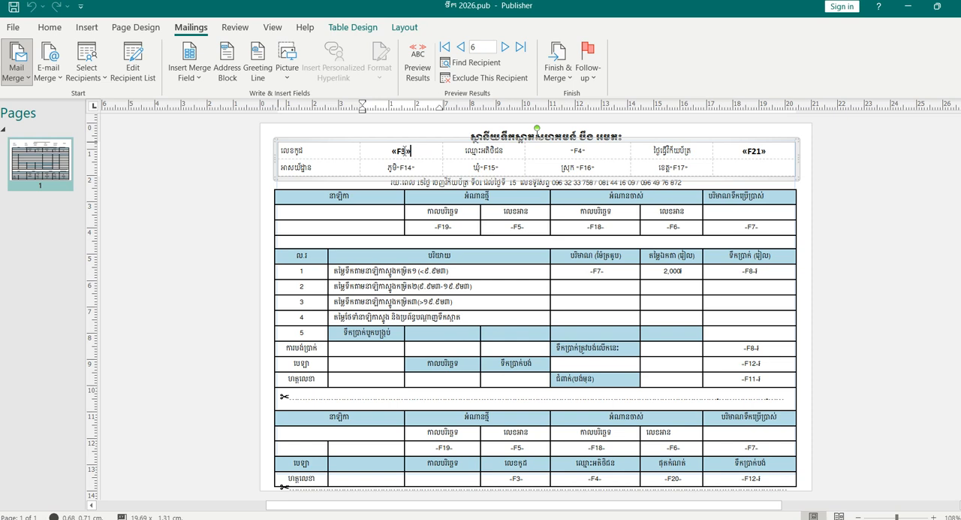
drag(409, 151, 384, 153)
click(190, 73)
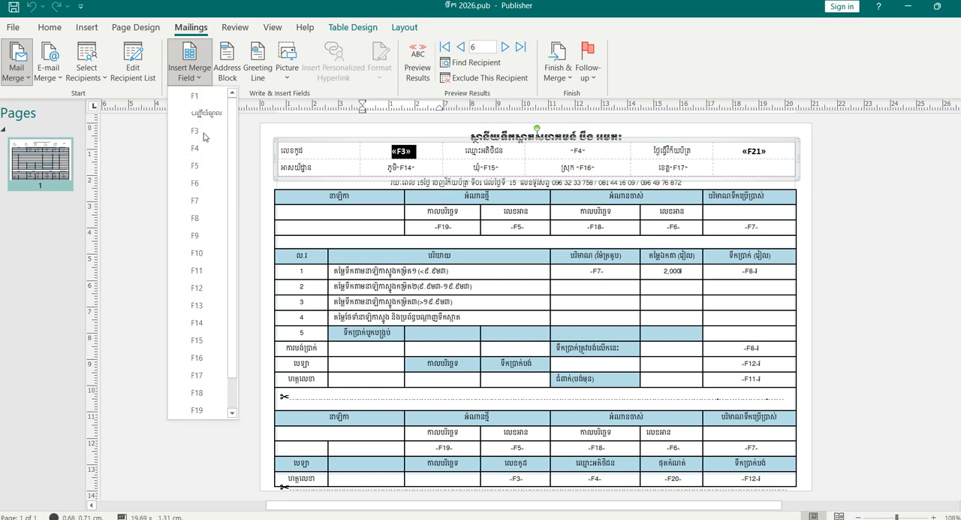
click(200, 200)
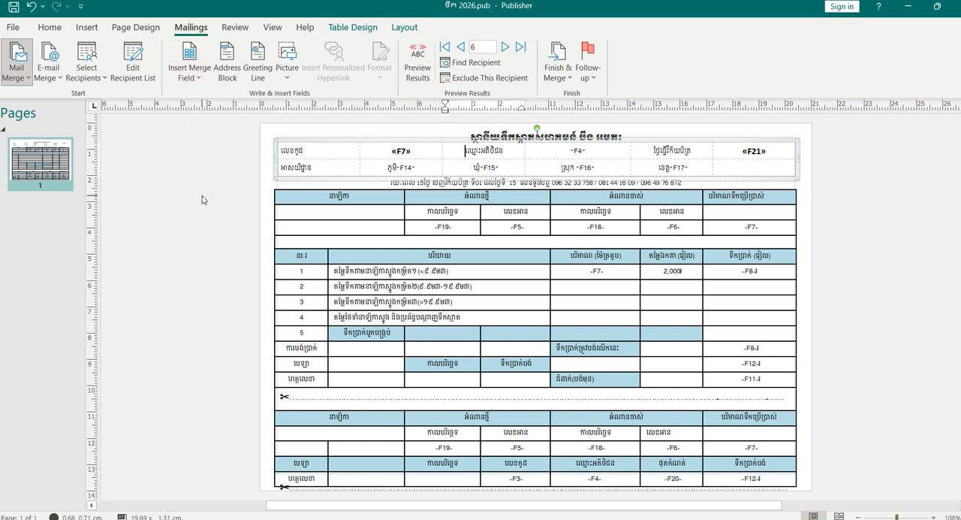
- Turn on the results preview and replace the merge field beside លេខកូដ with F3
click(421, 64)
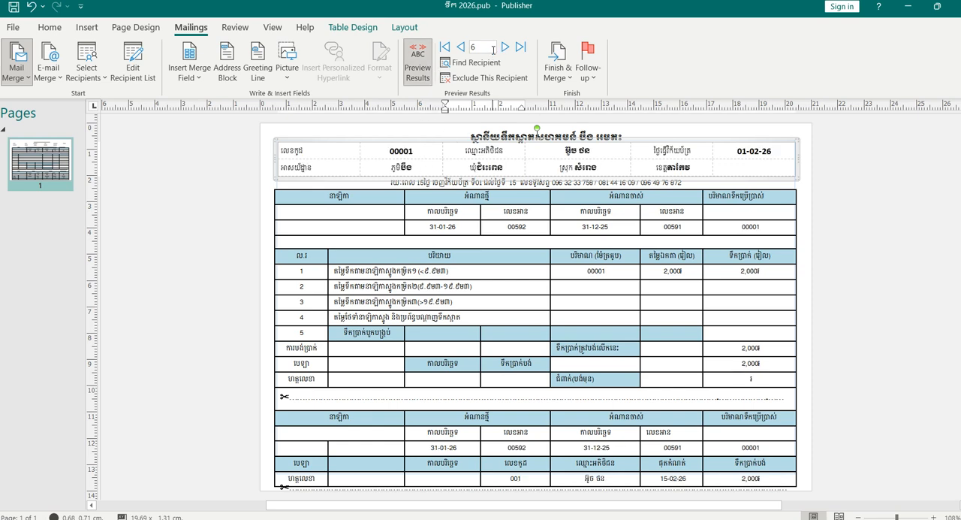
click(419, 150)
drag(418, 148, 355, 149)
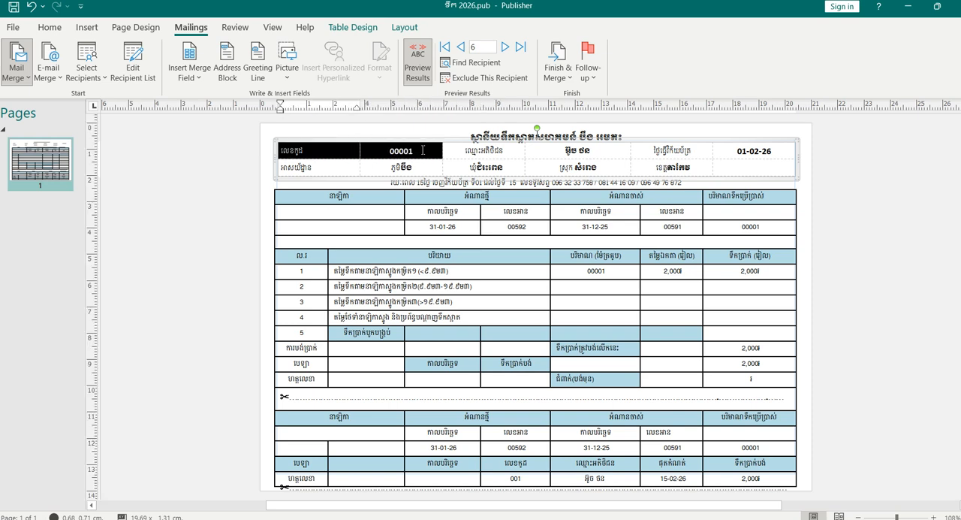
click(424, 149)
double_click(424, 149)
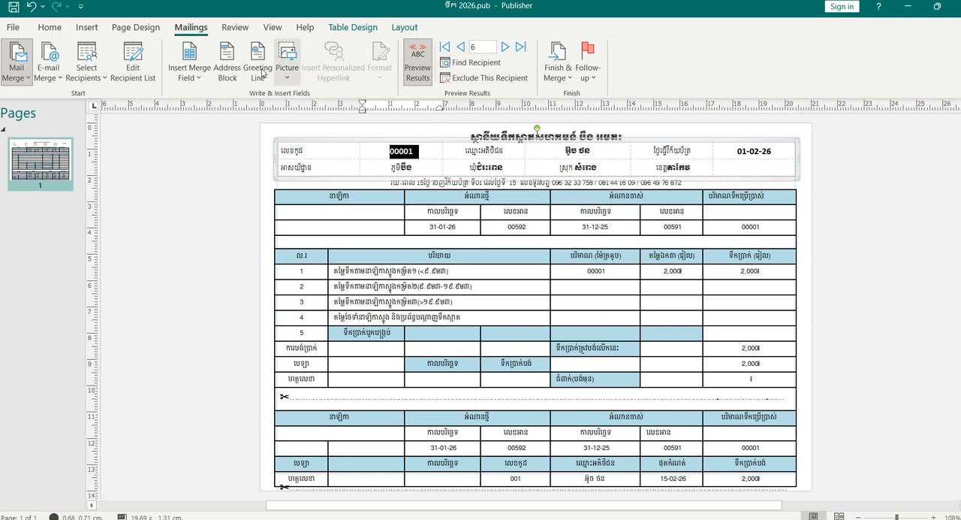
click(180, 77)
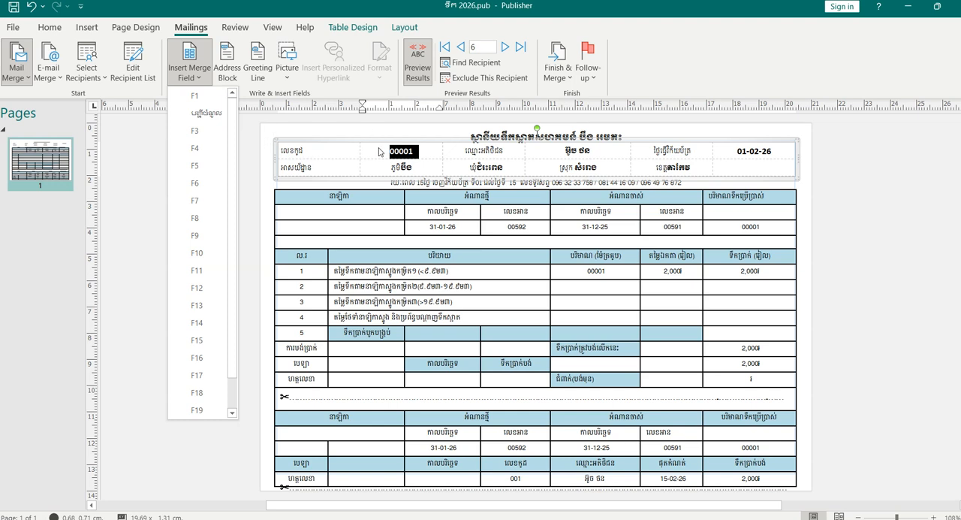
click(196, 131)
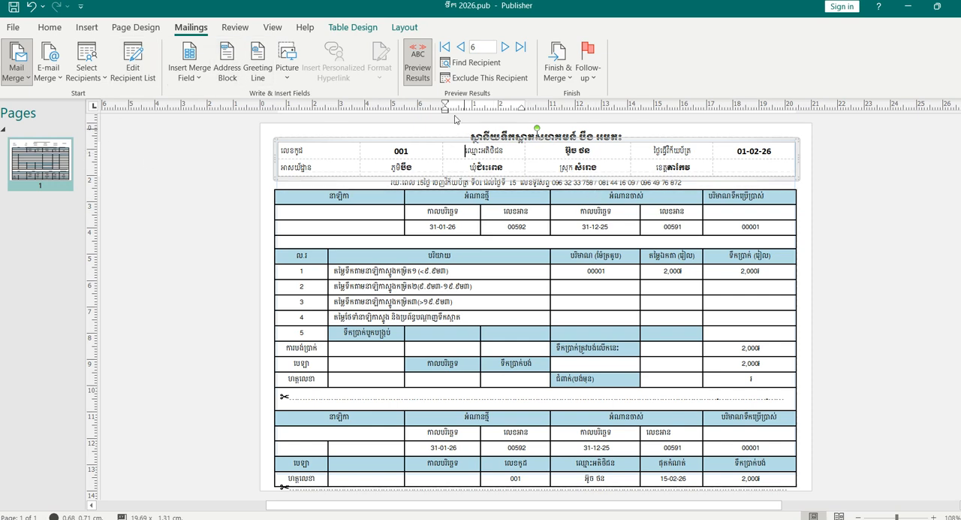
- Turn off the results preview and check the merge fields in the invoice template
click(422, 75)
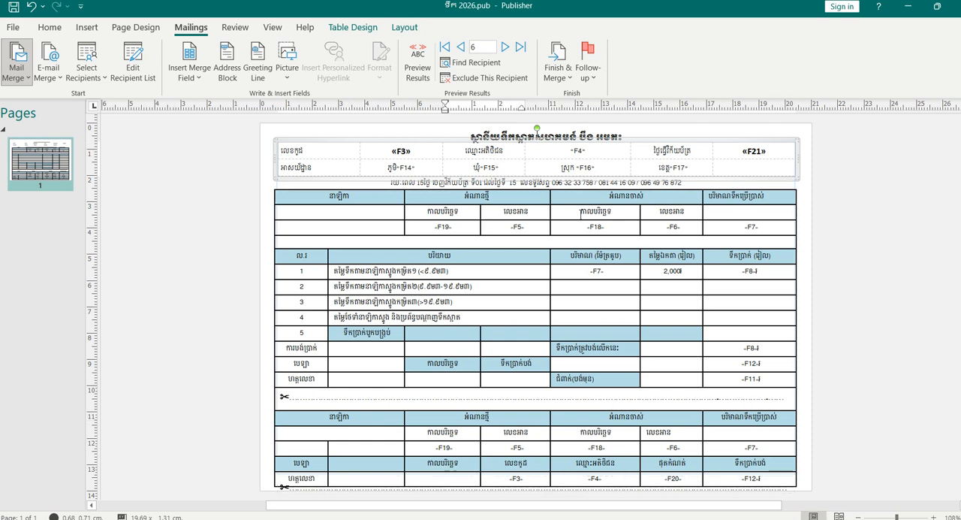
scroll(400, 271, down, 1)
scroll(394, 272, up, 3)
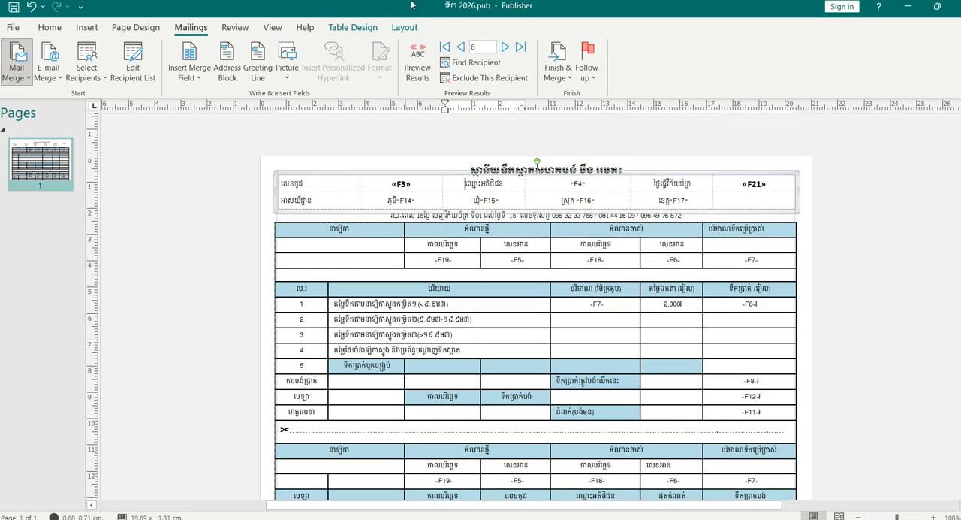
- Preview the merged invoices one by one through recipient record 10, checking both the main section and the tear-off section
click(431, 85)
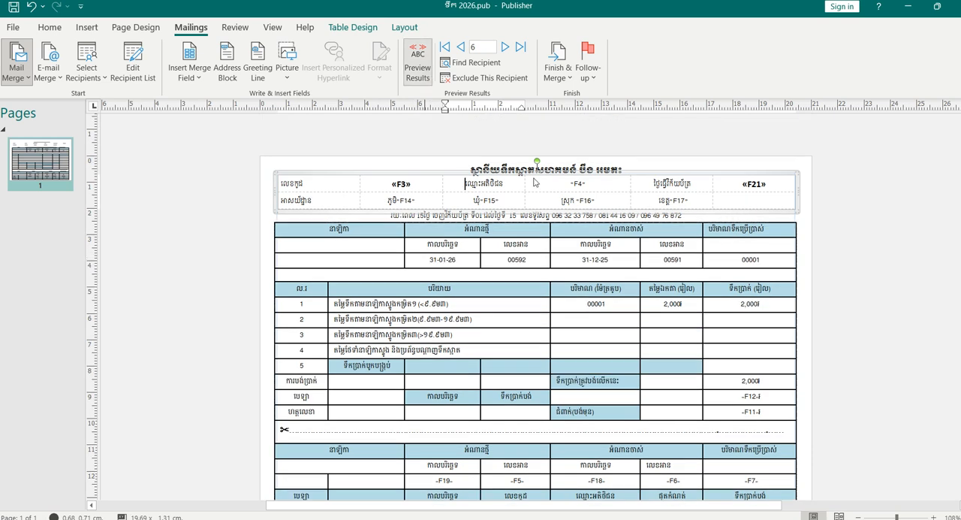
click(507, 48)
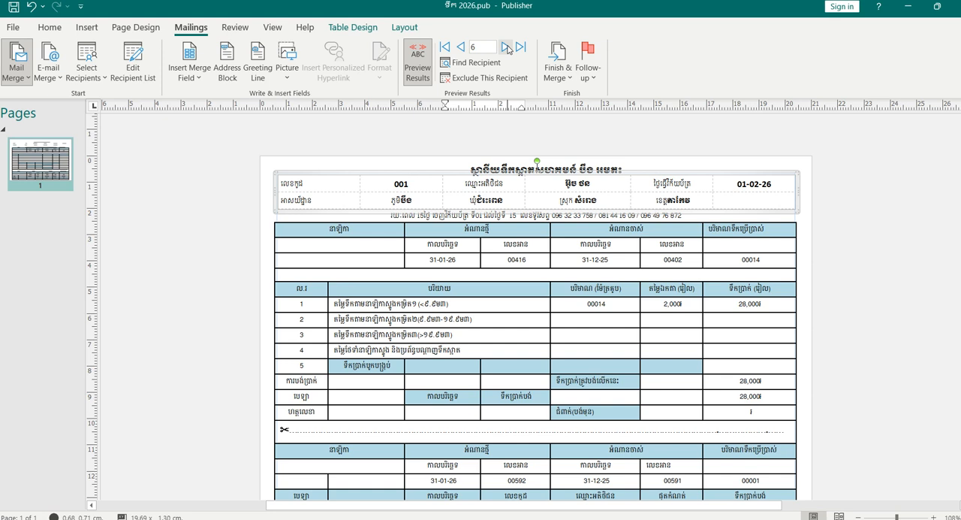
click(507, 48)
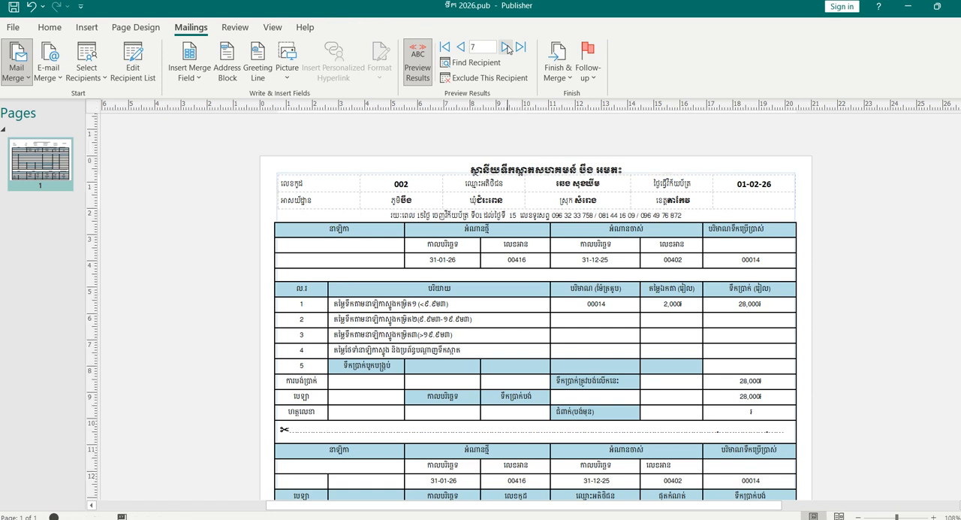
click(507, 48)
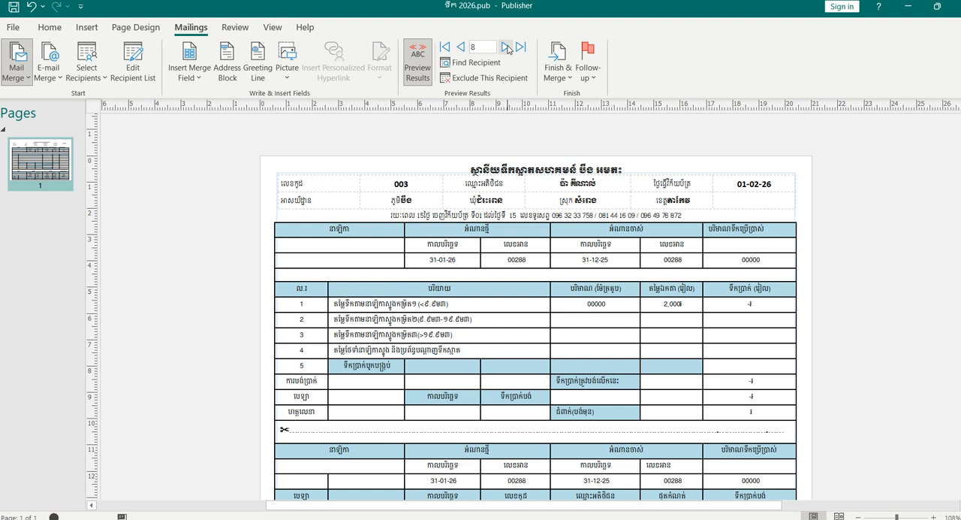
click(507, 47)
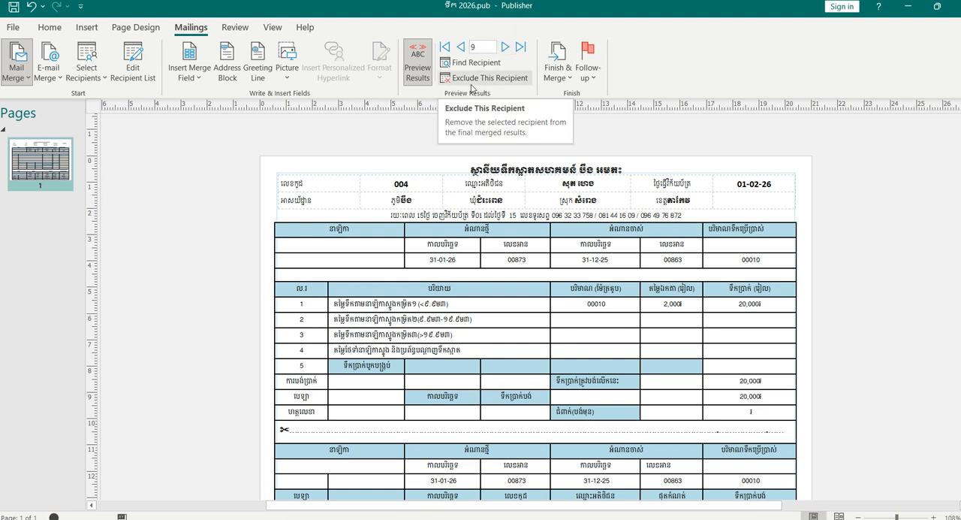
scroll(760, 315, down, 2)
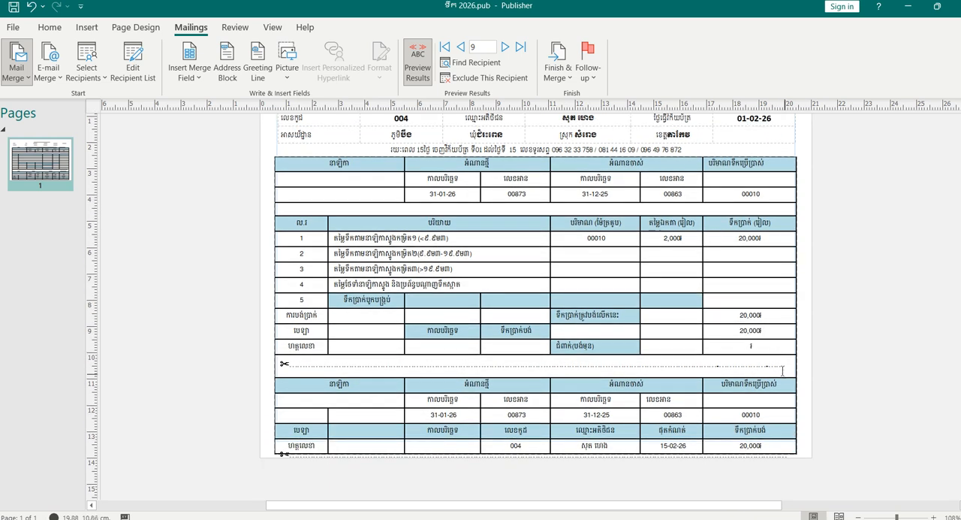
scroll(757, 391, down, 1)
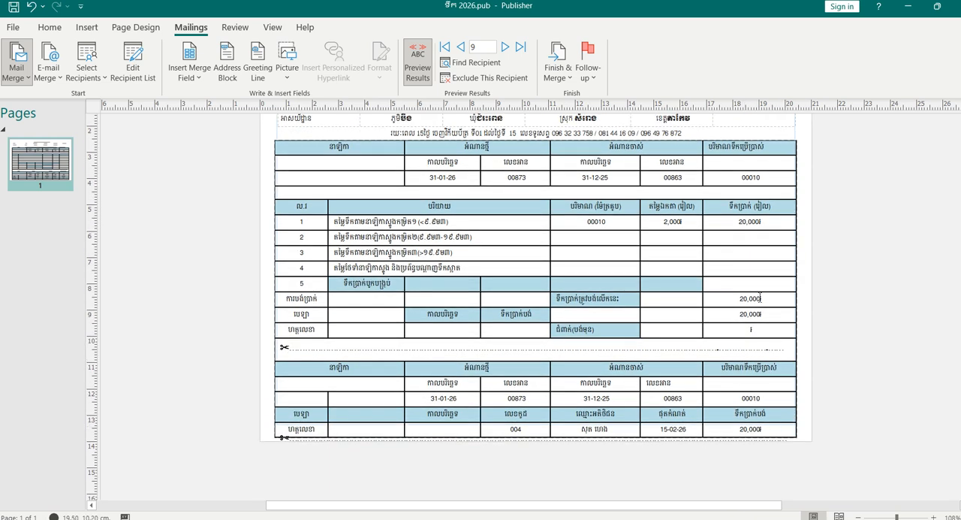
scroll(643, 207, up, 1)
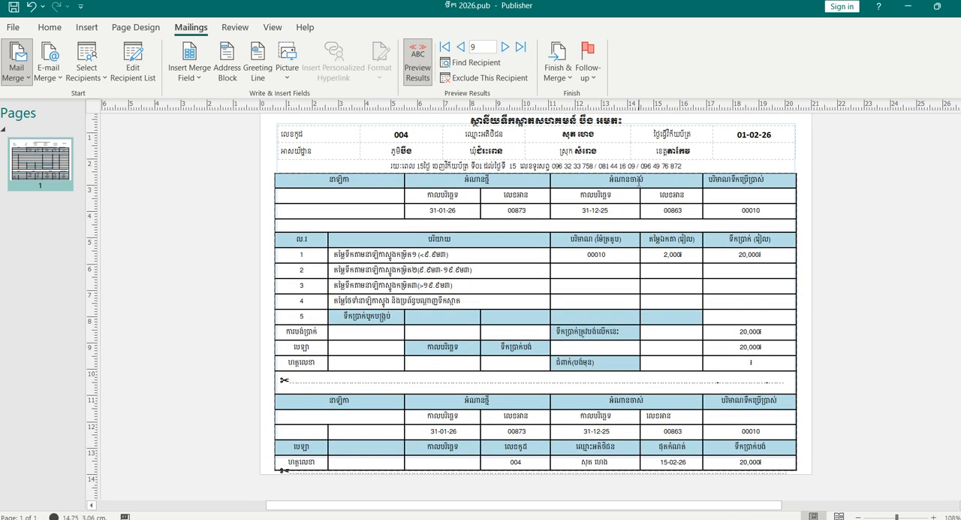
click(505, 47)
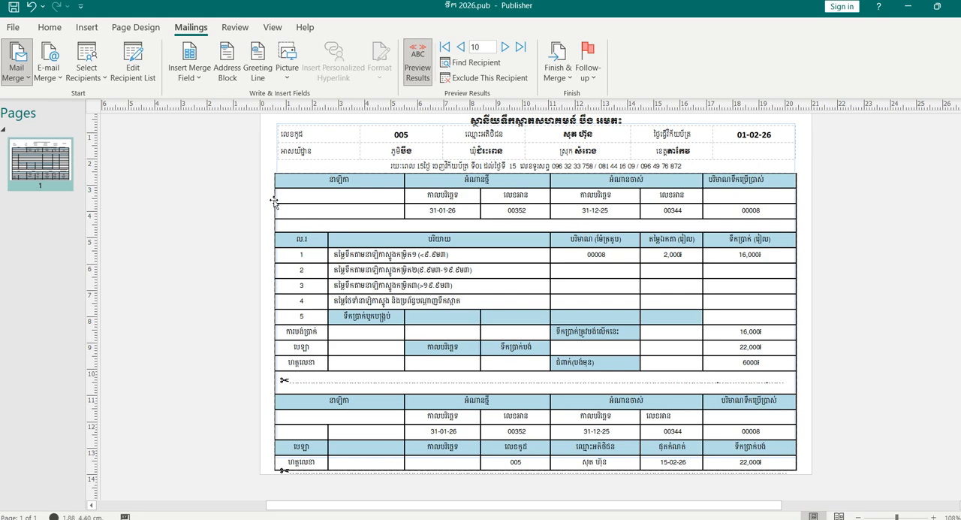
- Compare the One page per sheet, Tiled and Multiple copies per sheet layouts in the print preview
key(ctrl+p)
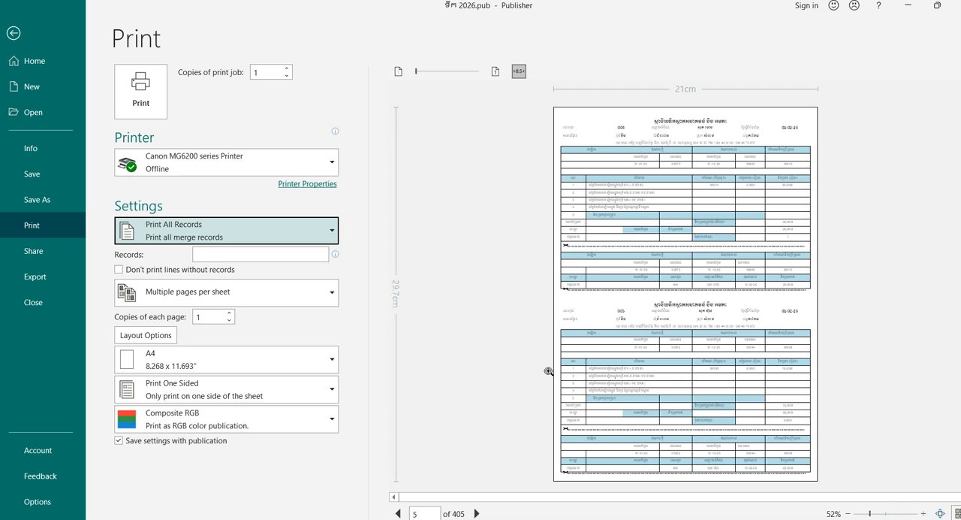
click(261, 294)
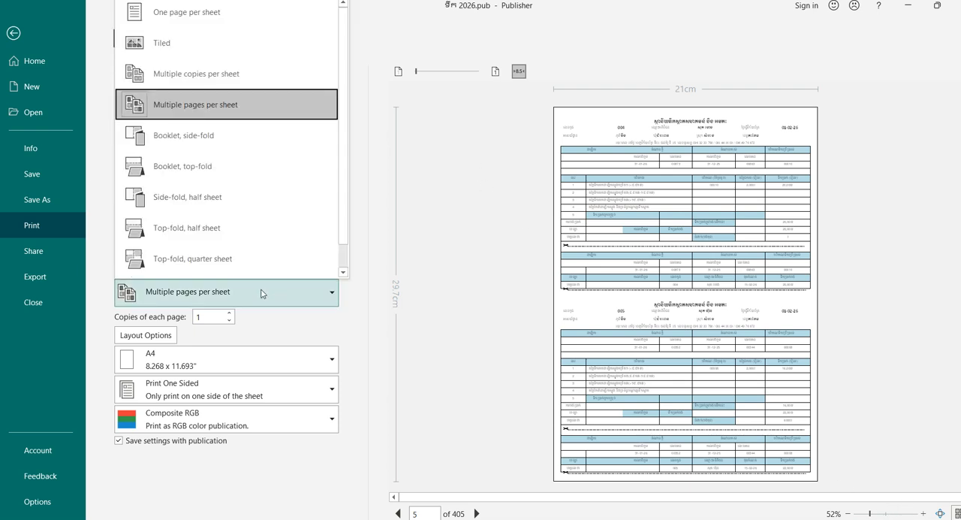
click(215, 22)
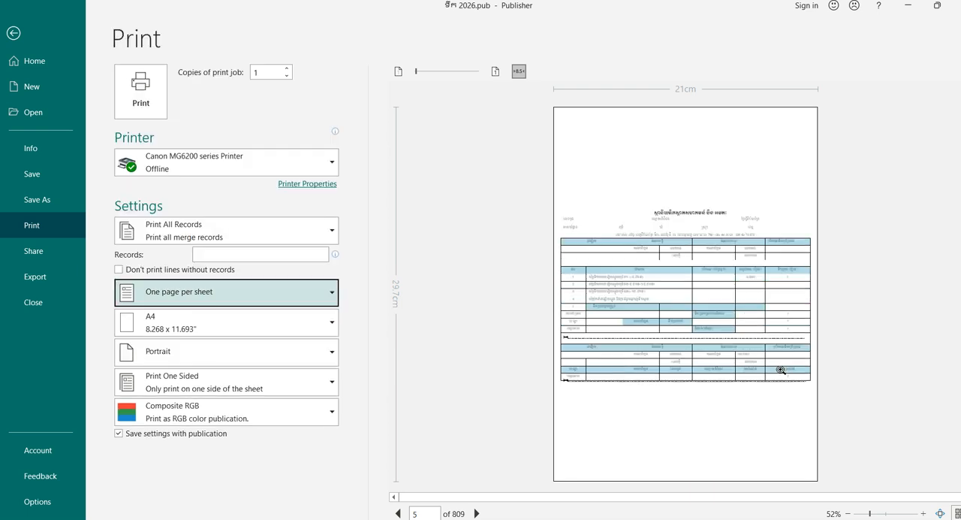
click(210, 295)
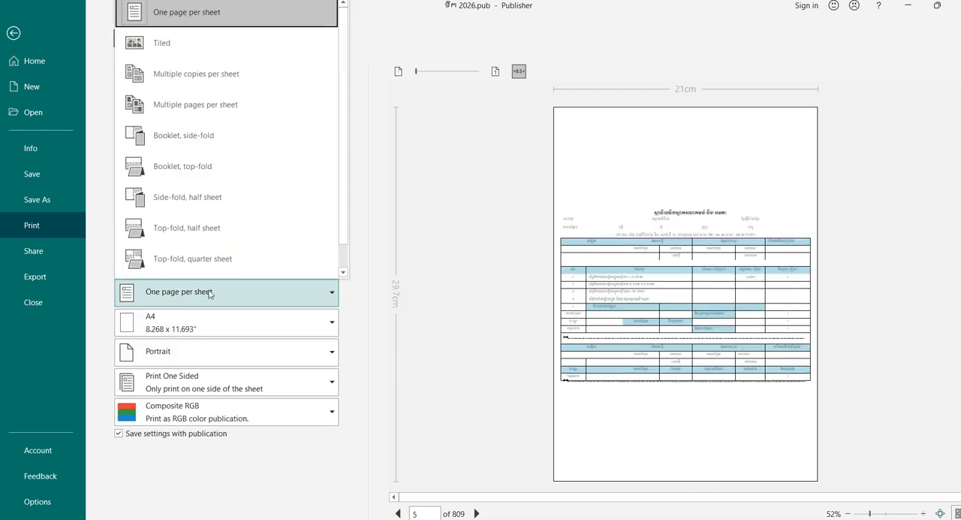
click(210, 46)
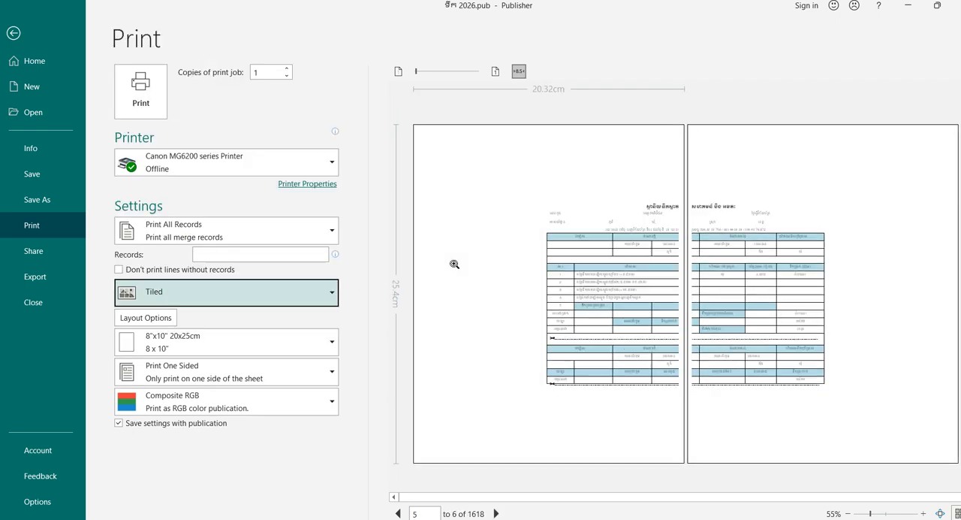
click(176, 301)
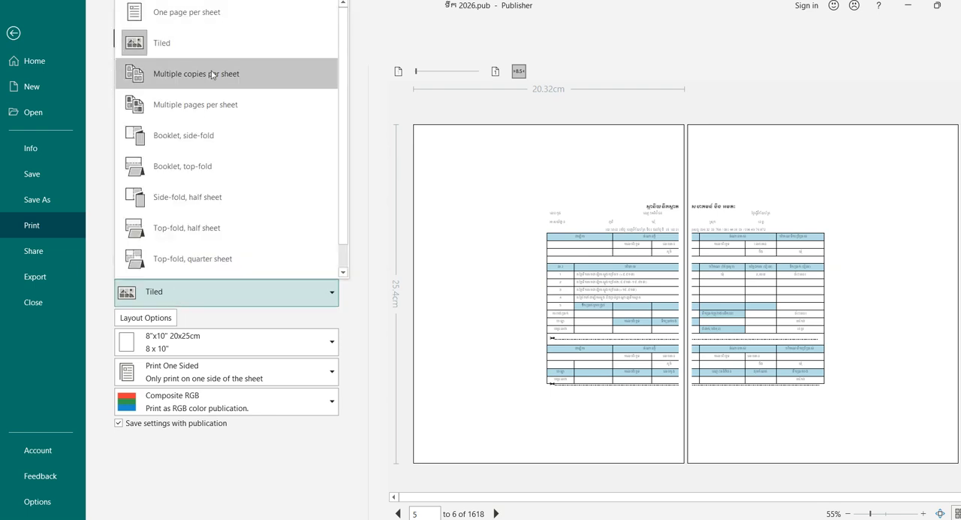
key(Escape)
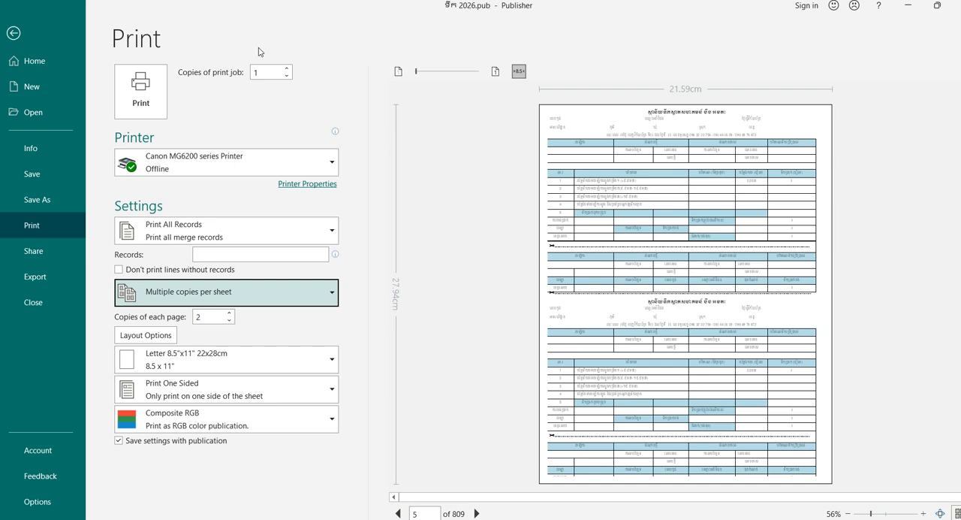
- Check the record range setting and set the print layout to Multiple pages per sheet
click(204, 231)
click(205, 231)
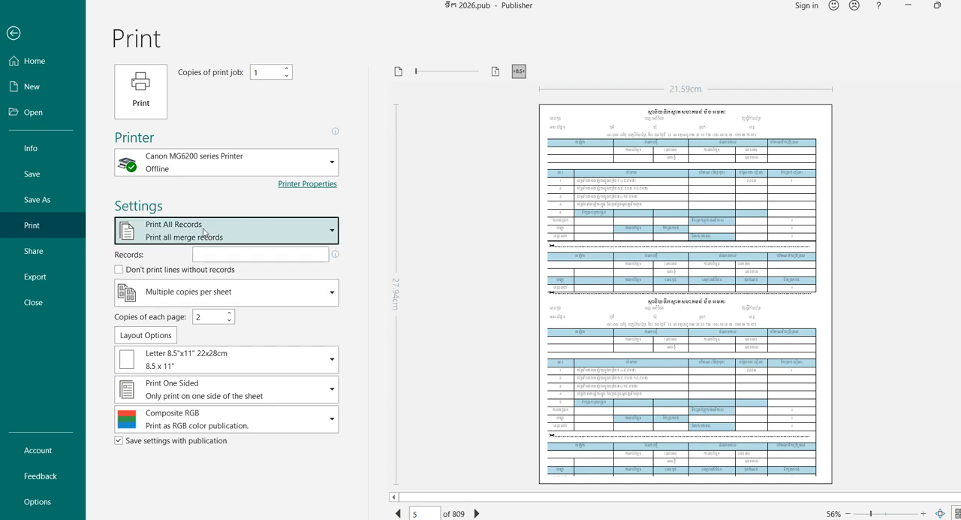
click(203, 291)
key(Escape)
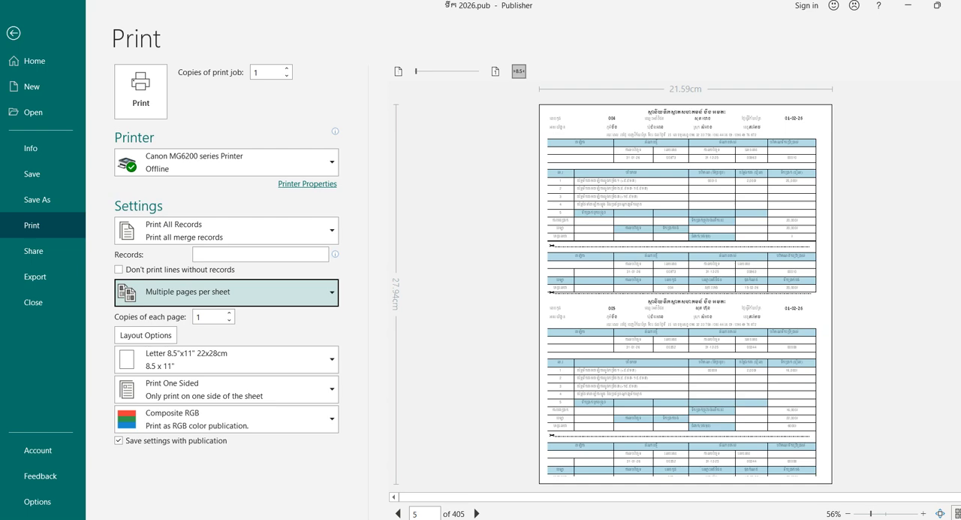
- Examine the paired invoices on print preview sheets 5 to 7 and return to the publication without printing
click(889, 515)
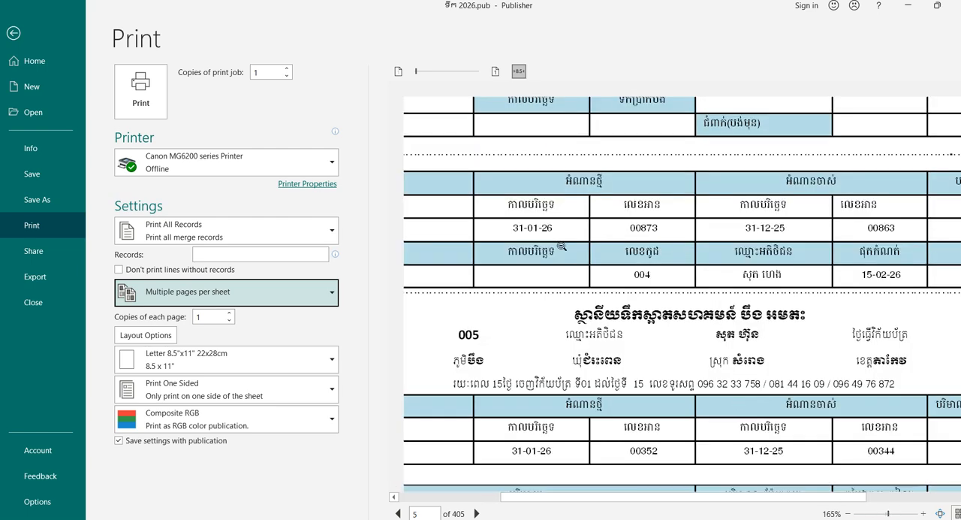
scroll(588, 342, up, 2)
scroll(588, 342, up, 2)
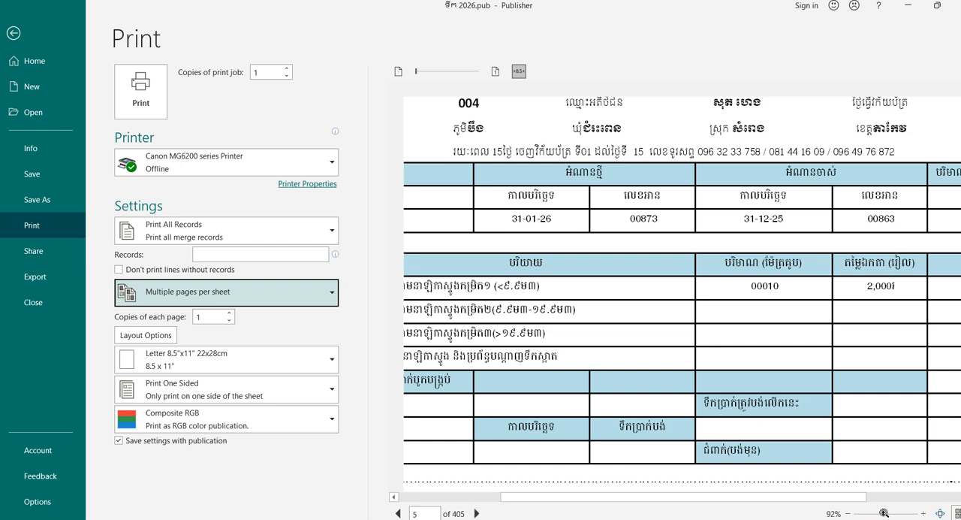
click(884, 514)
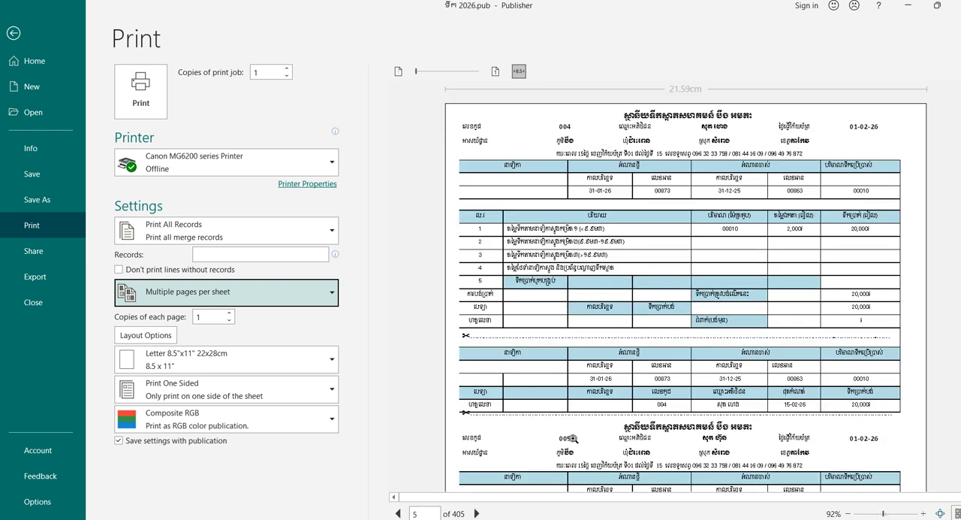
click(475, 513)
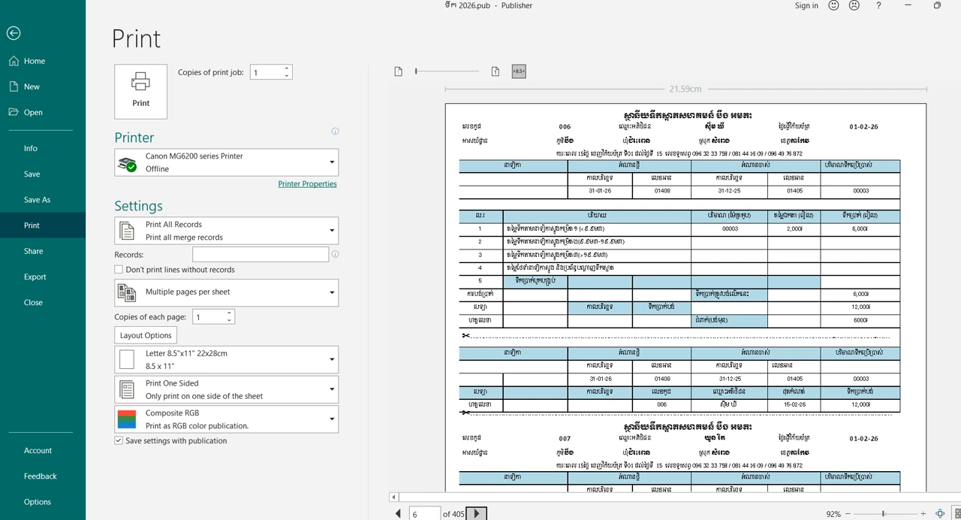
click(478, 513)
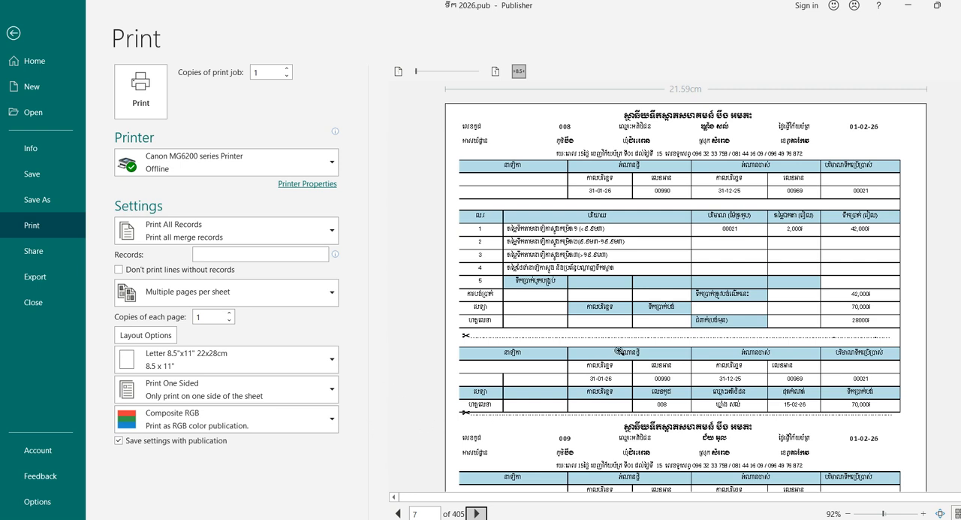
click(13, 33)
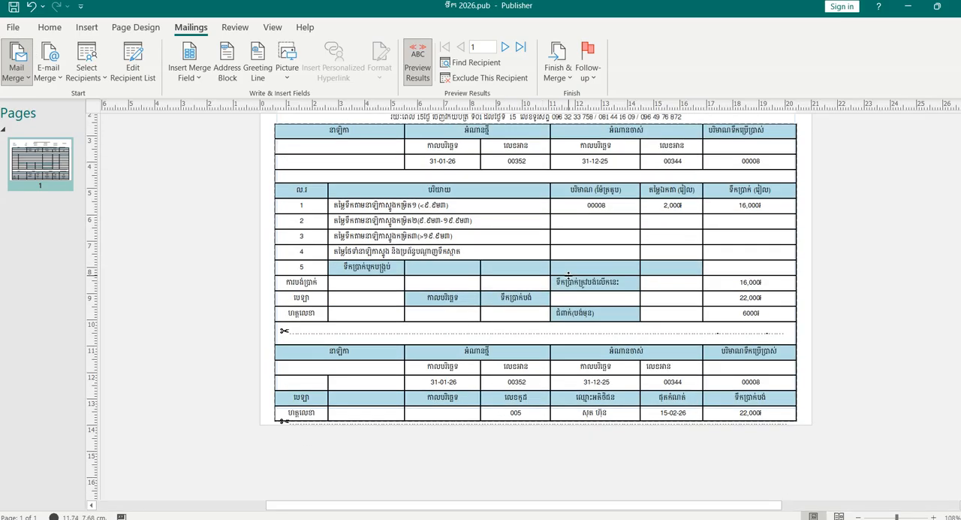
scroll(568, 275, up, 5)
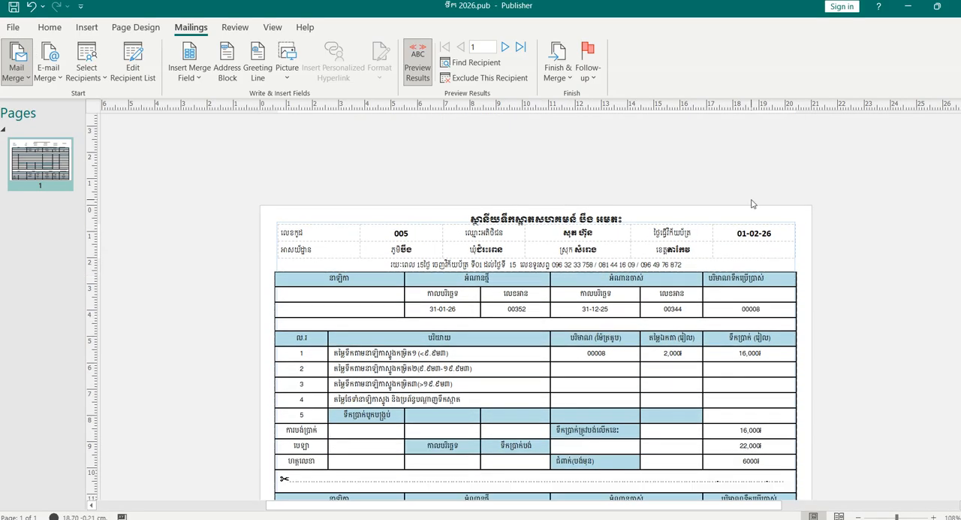
scroll(753, 204, down, 3)
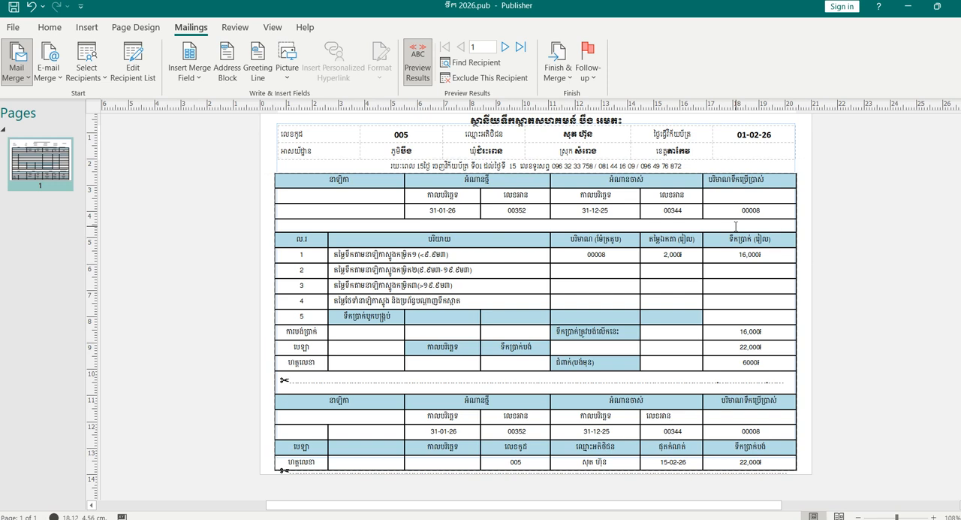
scroll(536, 225, up, 2)
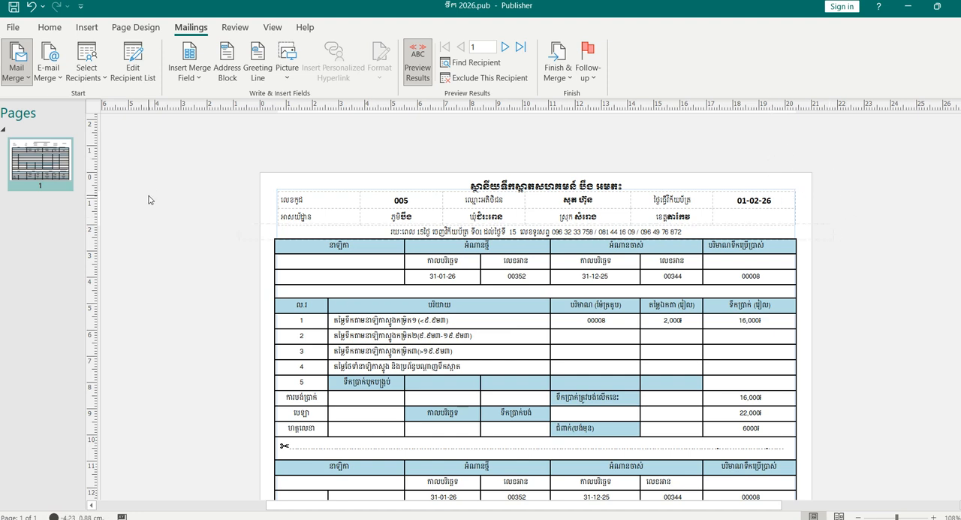
scroll(714, 284, down, 3)
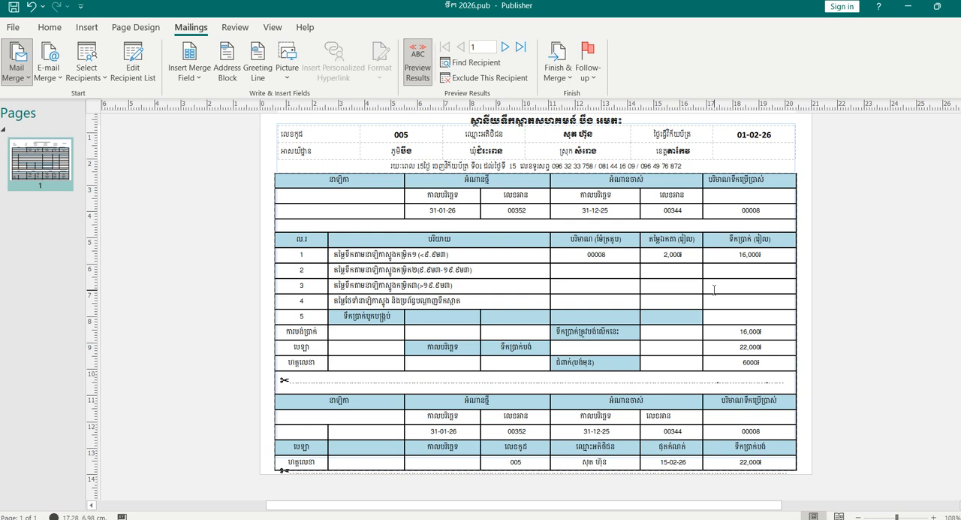